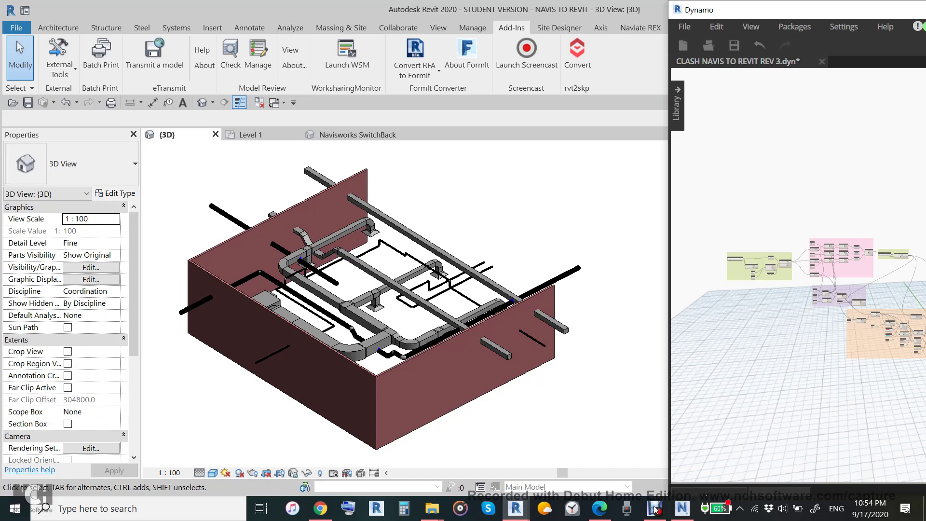
click(654, 508)
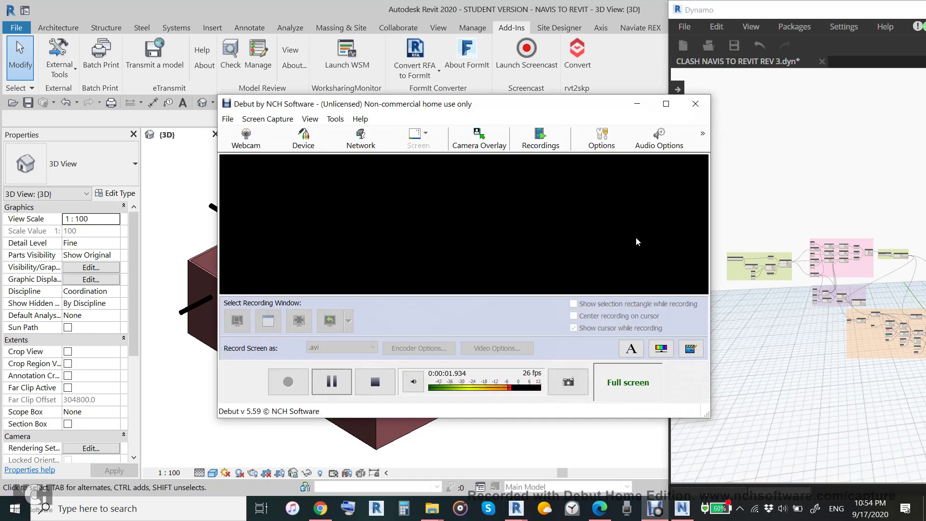
click(637, 103)
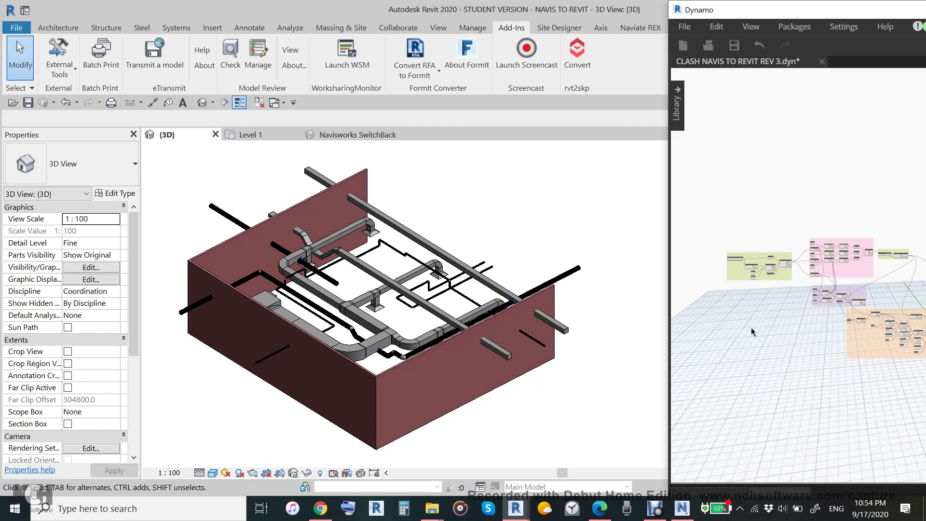
Step: Switch to Navisworks and examine the ducts, pipes and walls of the NAVIS TO REVIT model up close
click(681, 508)
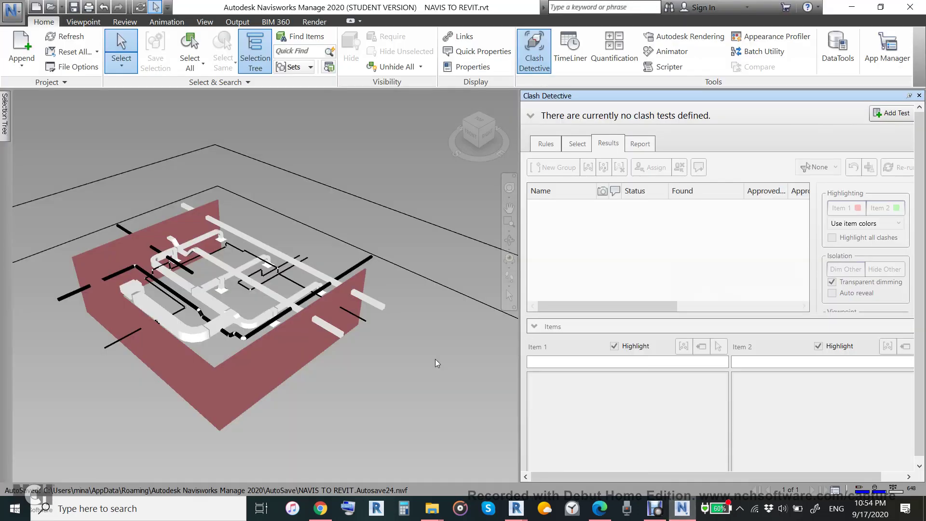
scroll(133, 346, up, 2)
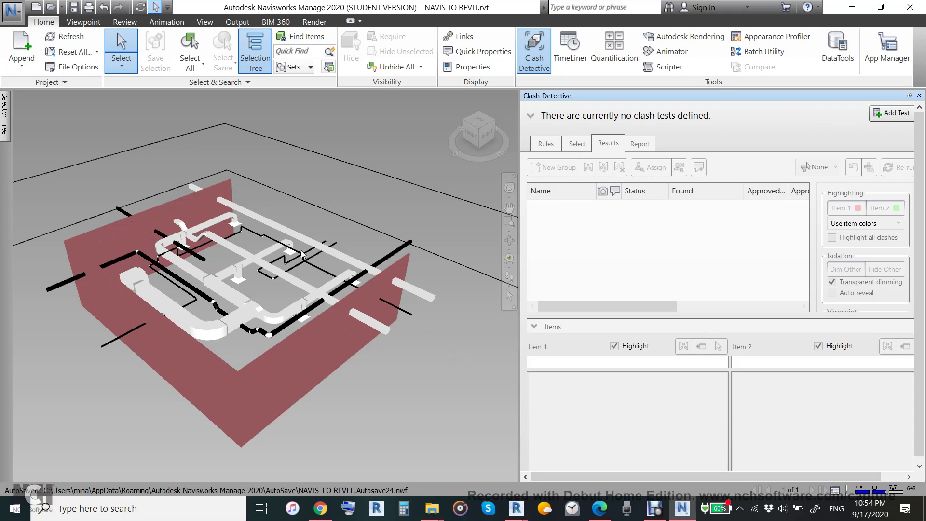
scroll(301, 250, up, 3)
middle_drag(329, 201, 238, 189)
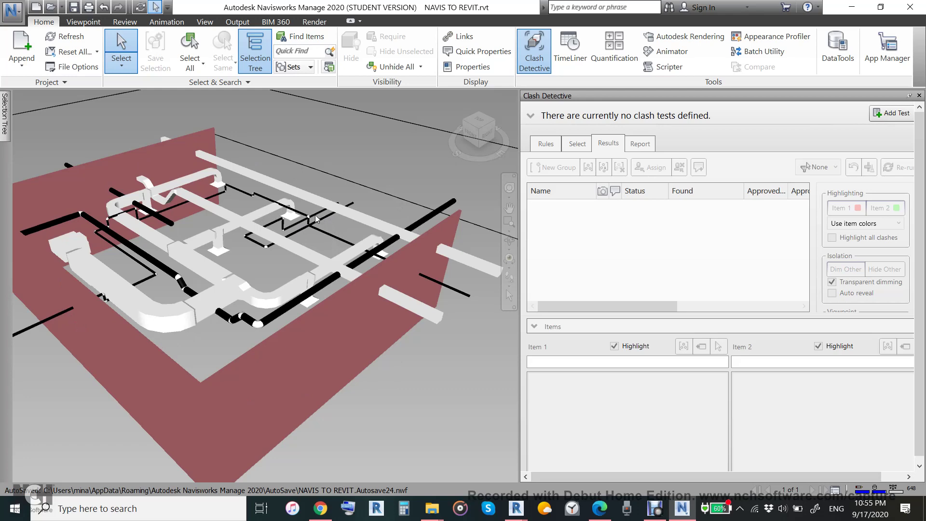
mouse_move(318, 218)
middle_down()
mouse_move(350, 207)
mouse_move(324, 208)
middle_up()
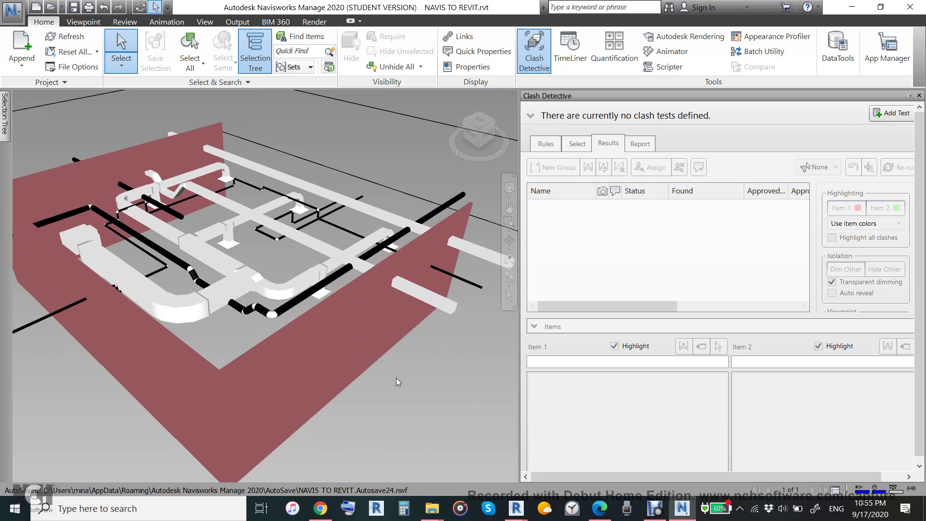
click(321, 509)
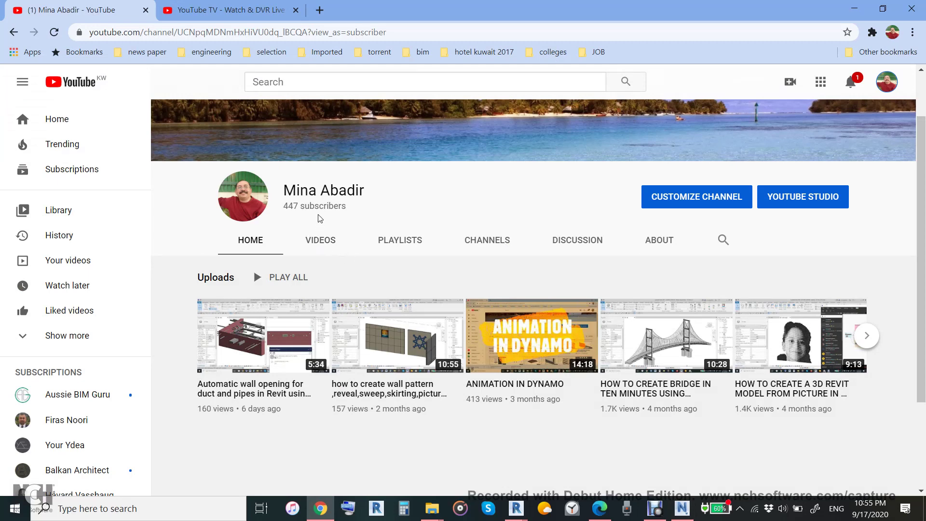
click(682, 509)
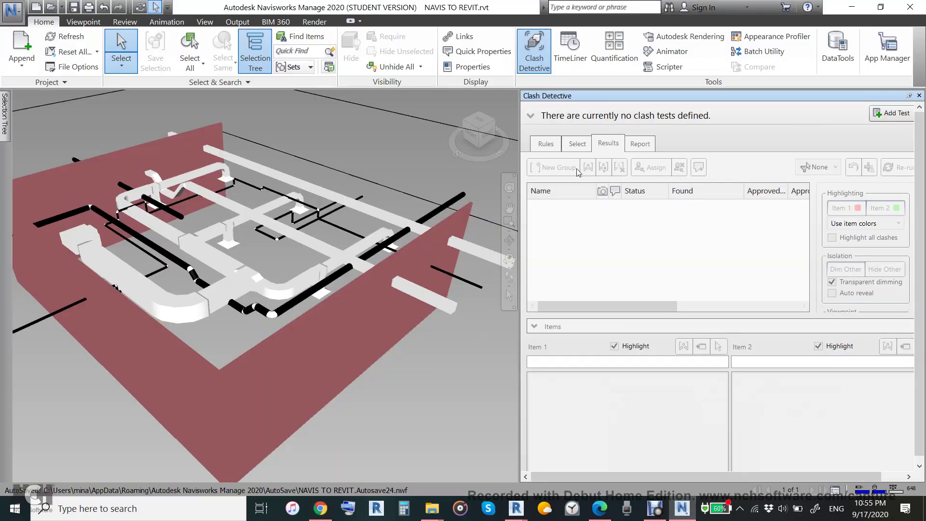
Step: Add a new clash test and name it DUCTS VS PIPES
click(531, 115)
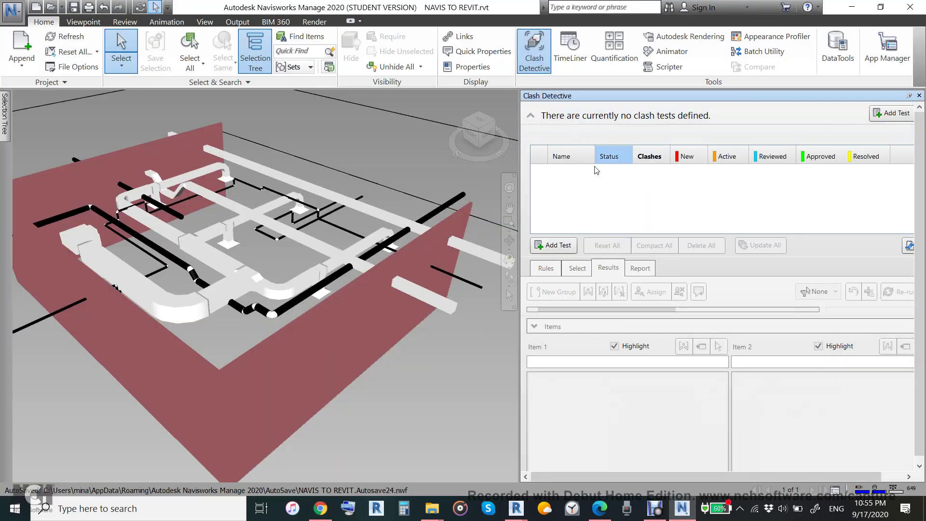
click(896, 114)
click(565, 173)
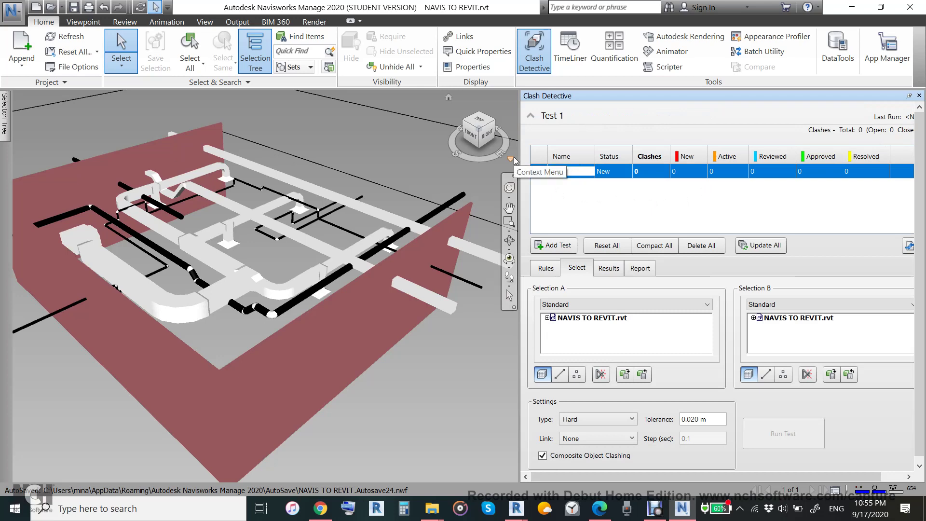
text(DUCTS VS PIPES)
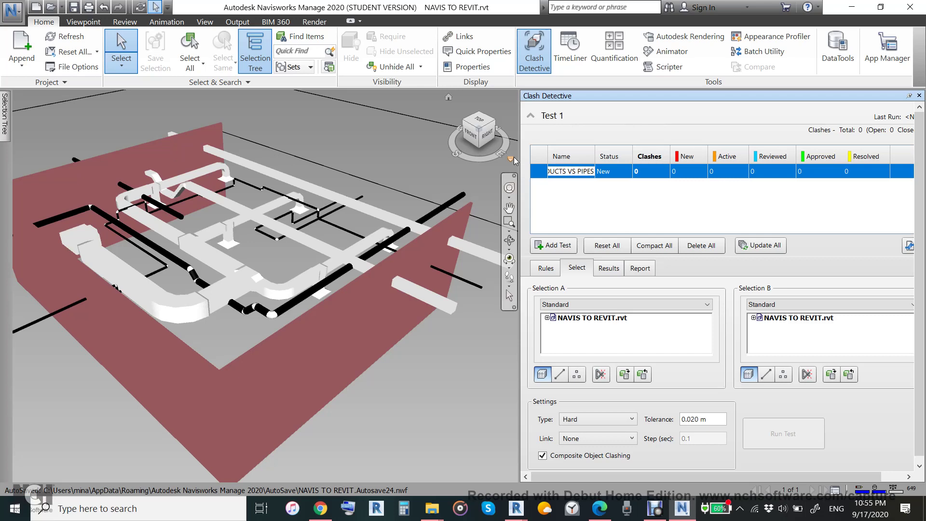
key(Return)
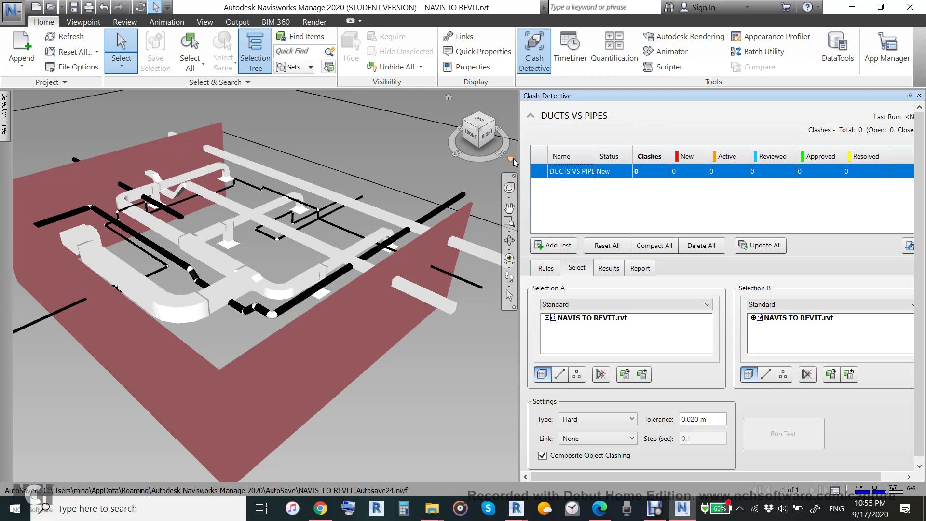
click(531, 115)
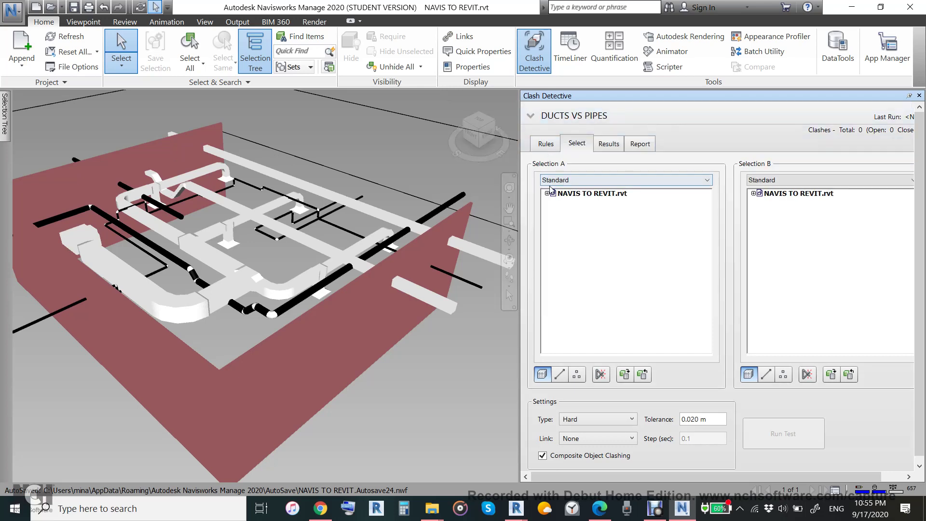
Step: Choose the Ducts and Duct Fittings categories of Level 1 as Selection A of the clash test
click(547, 194)
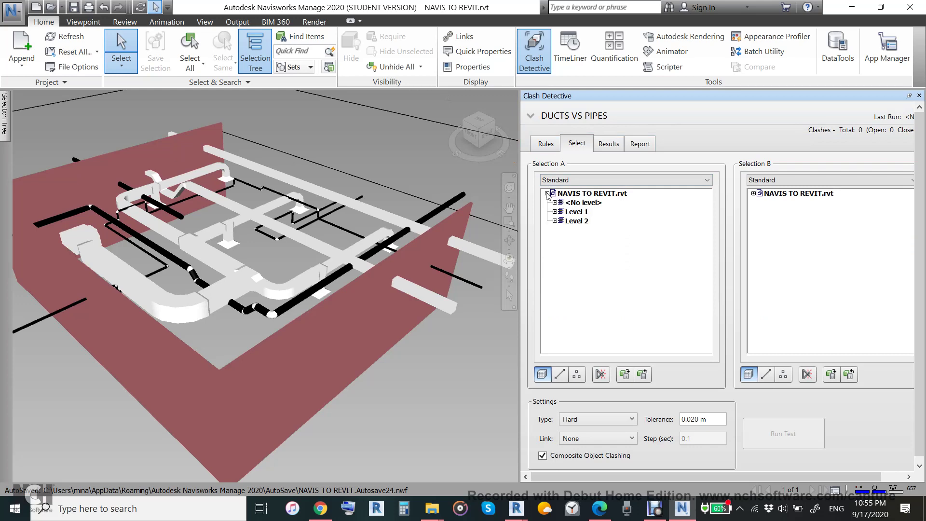
click(555, 212)
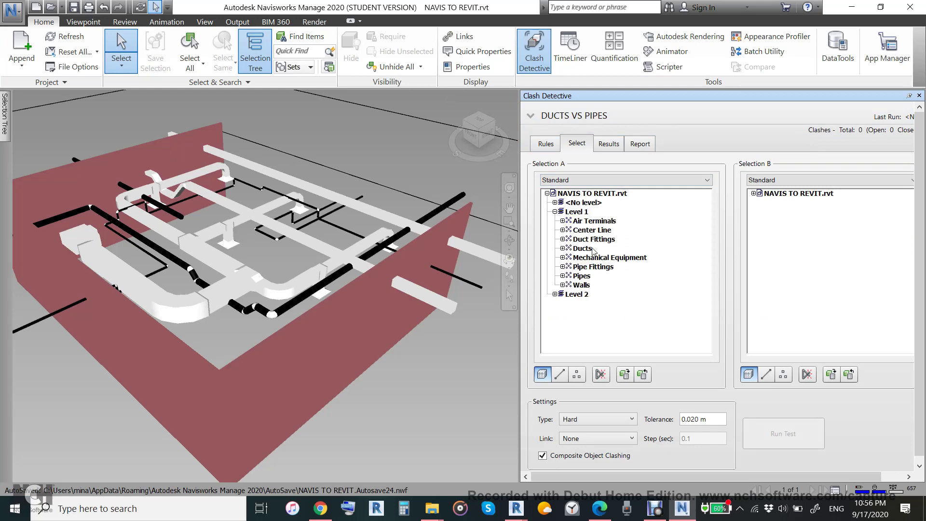
click(584, 249)
ctrl+click(594, 240)
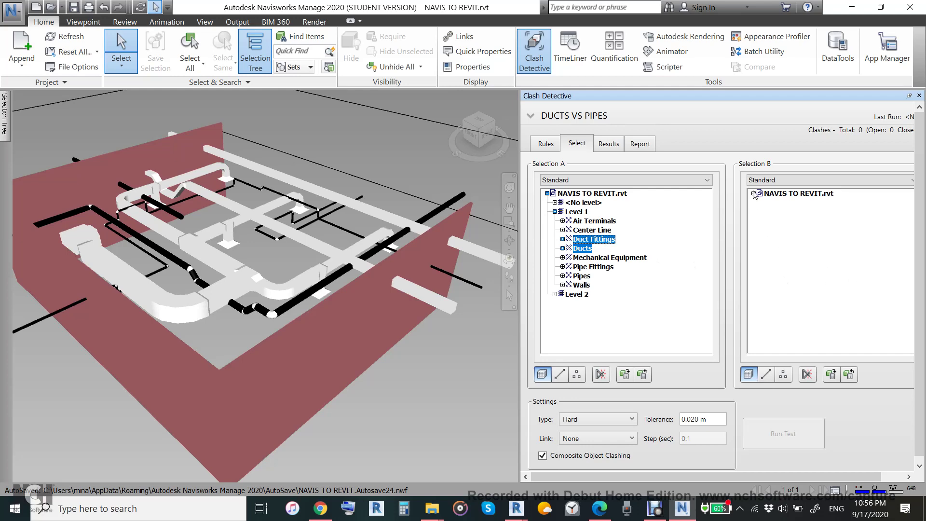
Step: Choose the Pipe Fittings and Pipes of Level 1 as Selection B and run the clash test
click(754, 193)
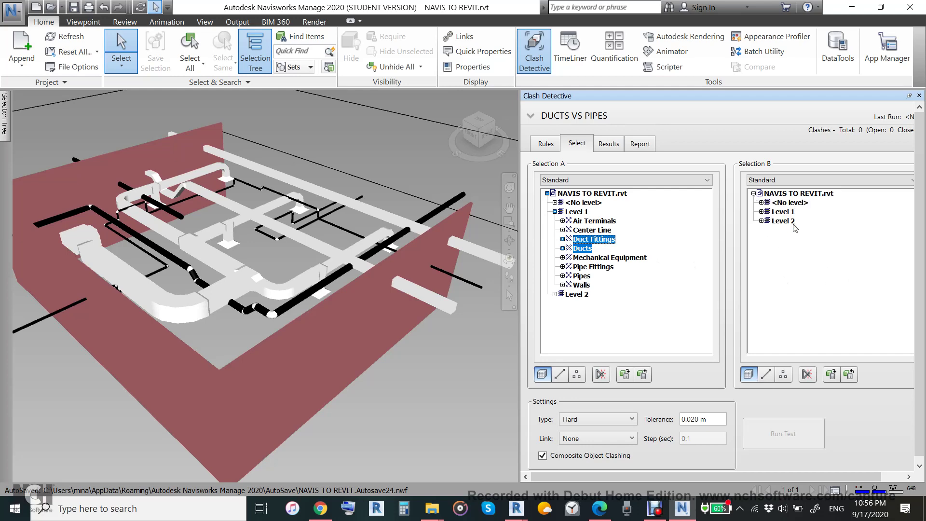
click(762, 212)
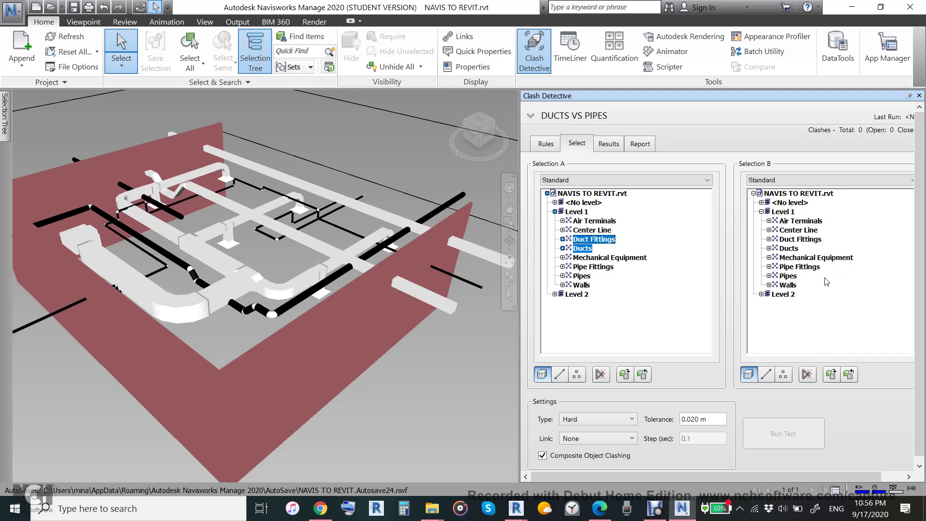
click(793, 267)
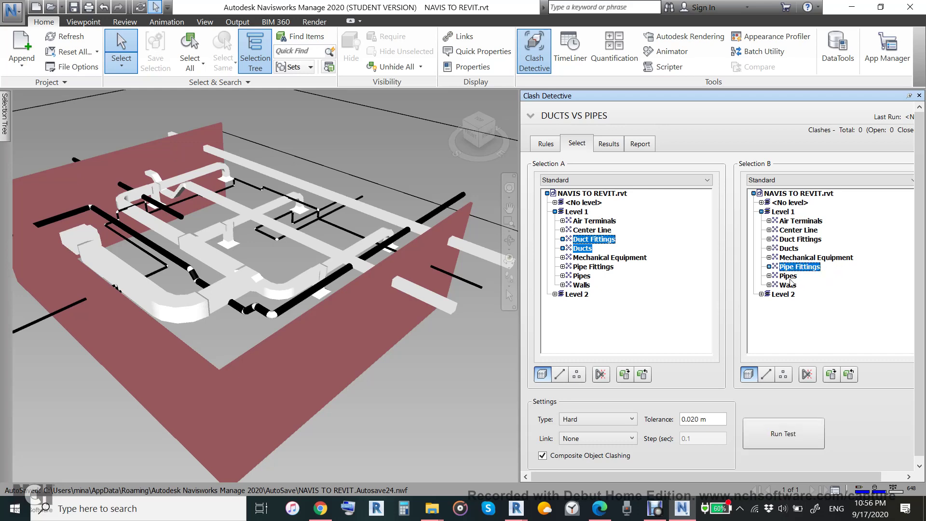
ctrl+click(788, 277)
click(779, 439)
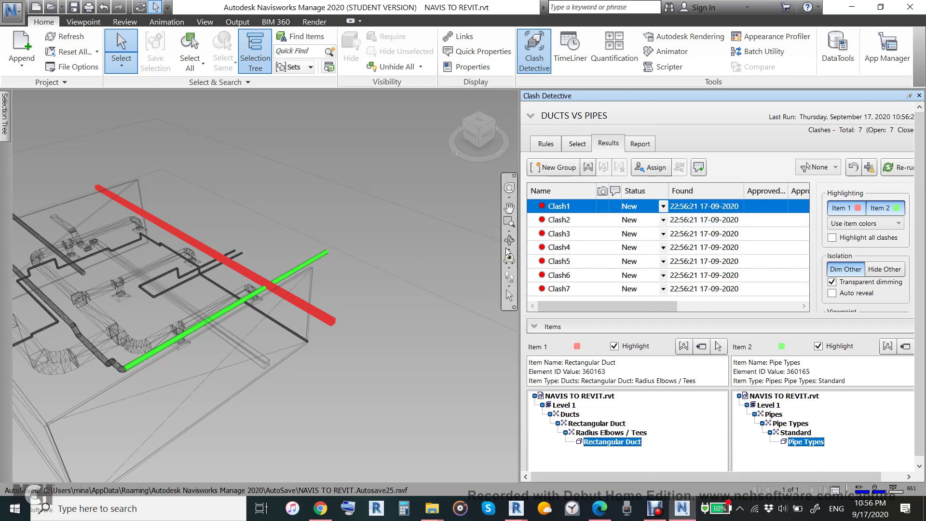
Step: Inspect Clash2 and Clash3 in the model, temporarily highlighting all clashes together
click(554, 220)
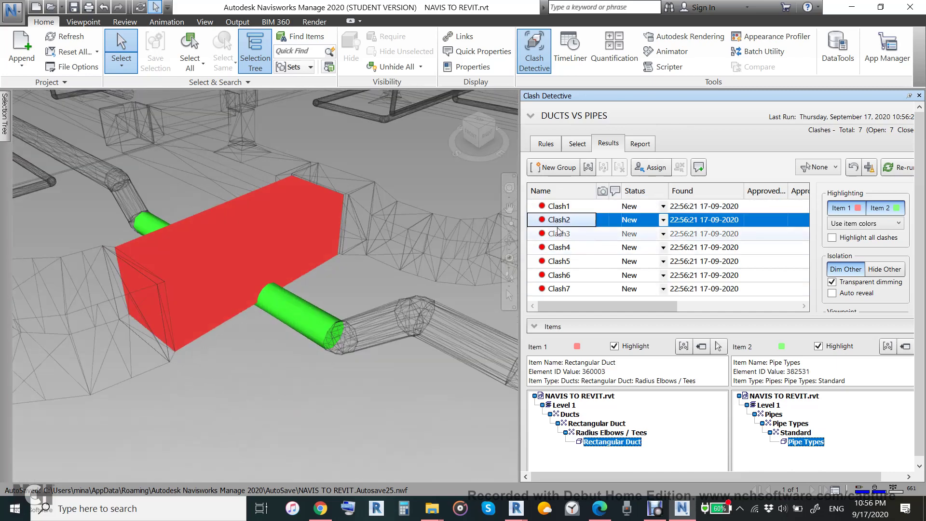
click(559, 234)
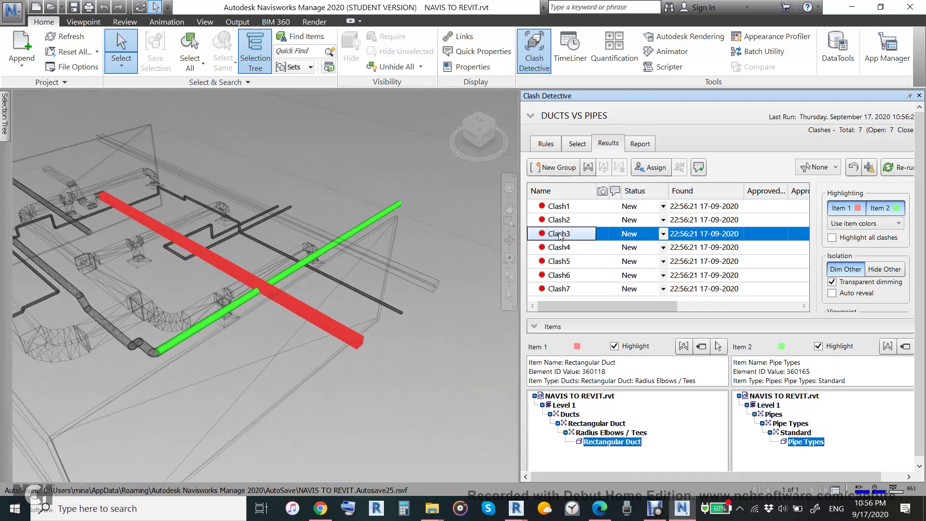
click(832, 237)
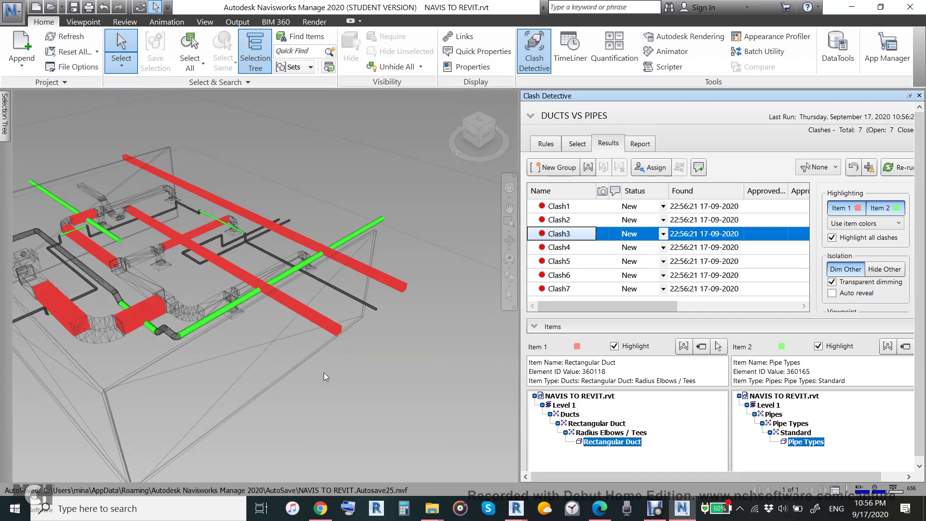
middle_drag(326, 376, 399, 382)
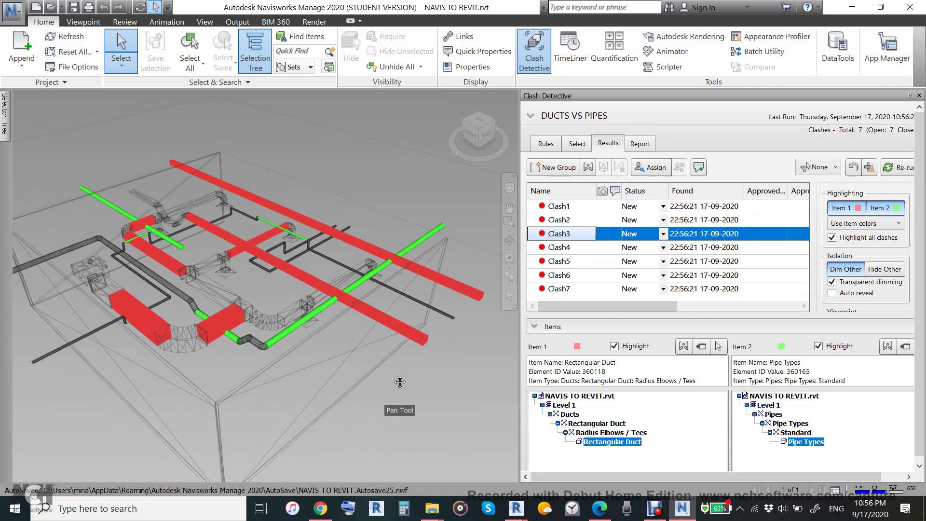
click(833, 239)
click(832, 238)
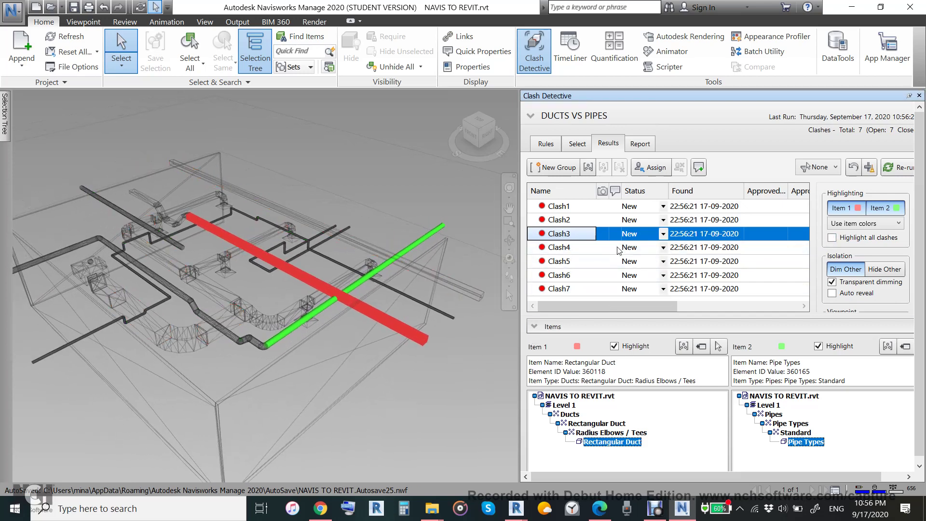
Step: Inspect Clash4 and Clash5, viewing the Clash5 duct and pipe within the whole model
click(557, 247)
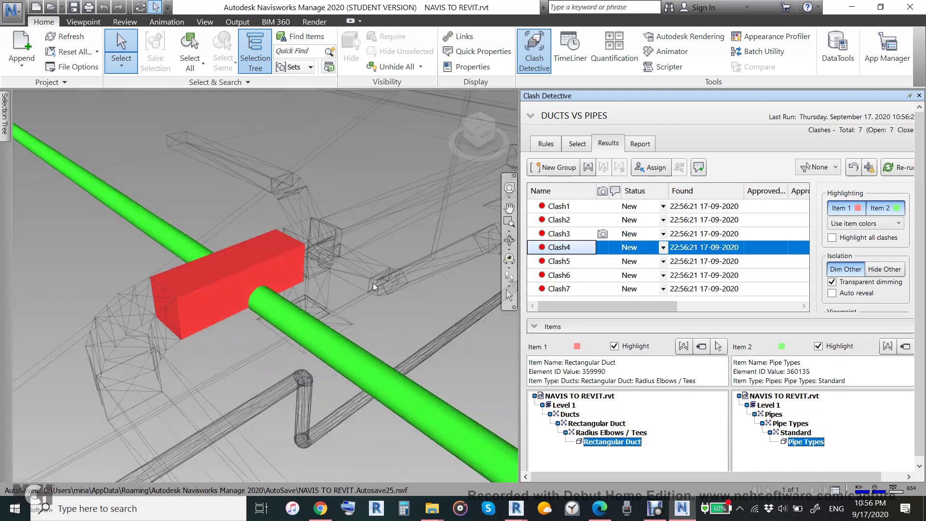
click(562, 263)
scroll(290, 299, down, 5)
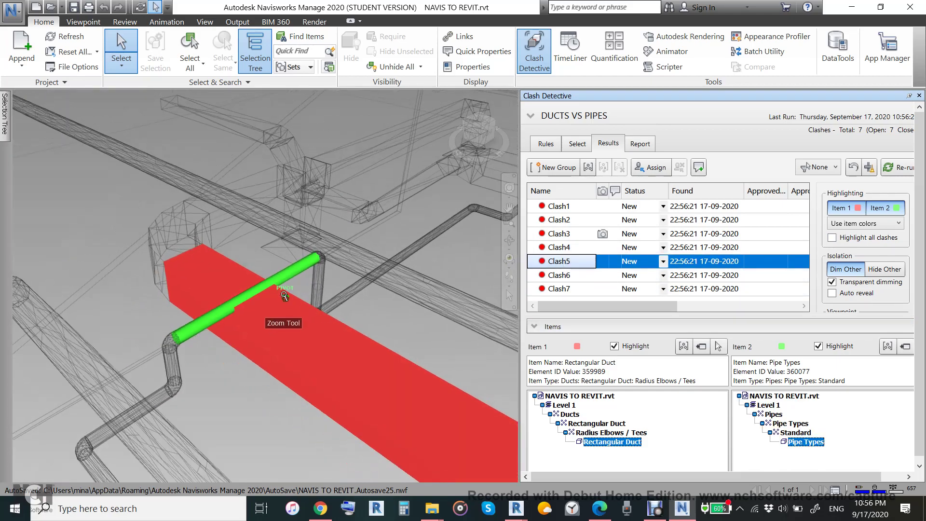
scroll(212, 254, down, 5)
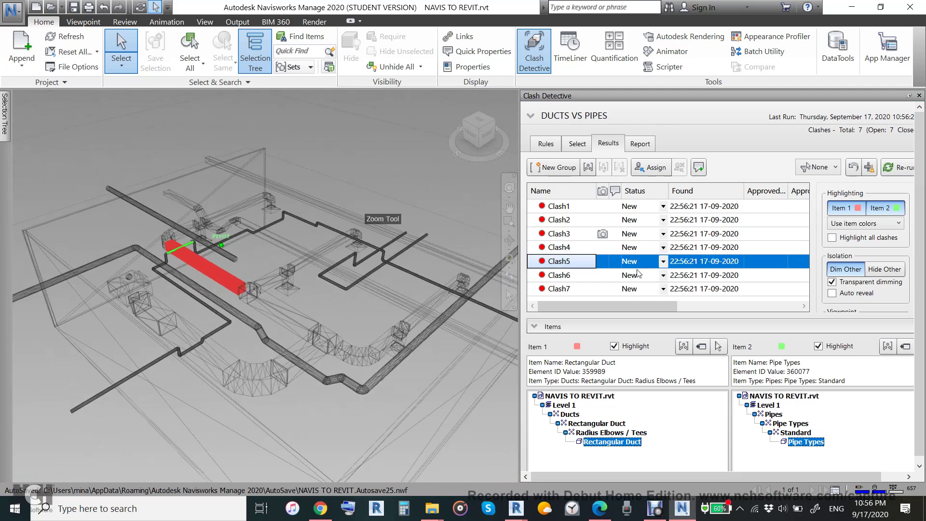
Step: Write the current test's clash report in XML format and save it as DUCTS VS PIPES in the REPORT BET NAVIS AND RVT folder
click(641, 144)
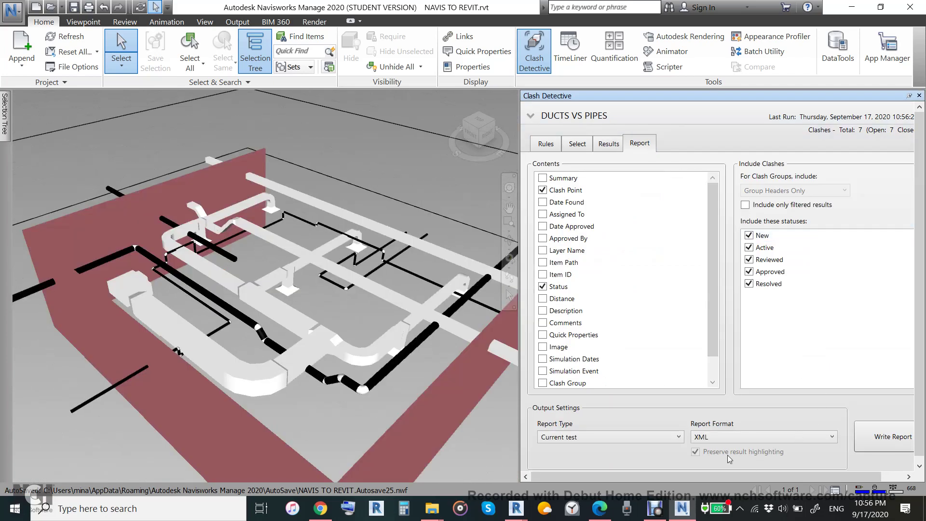
click(724, 438)
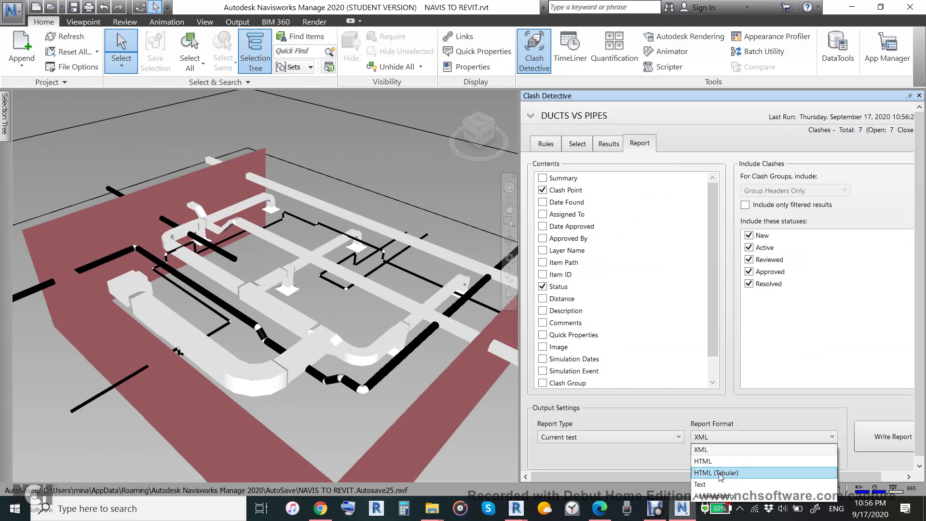
click(713, 449)
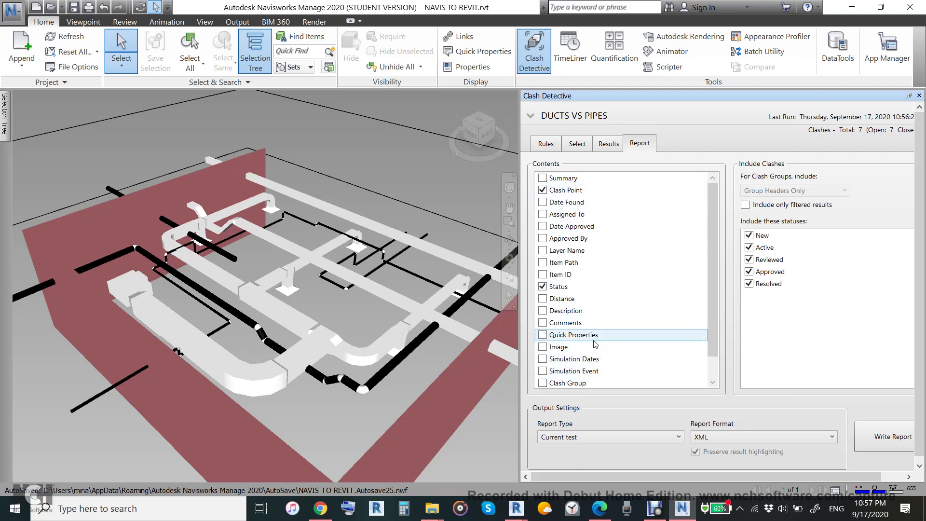
click(886, 442)
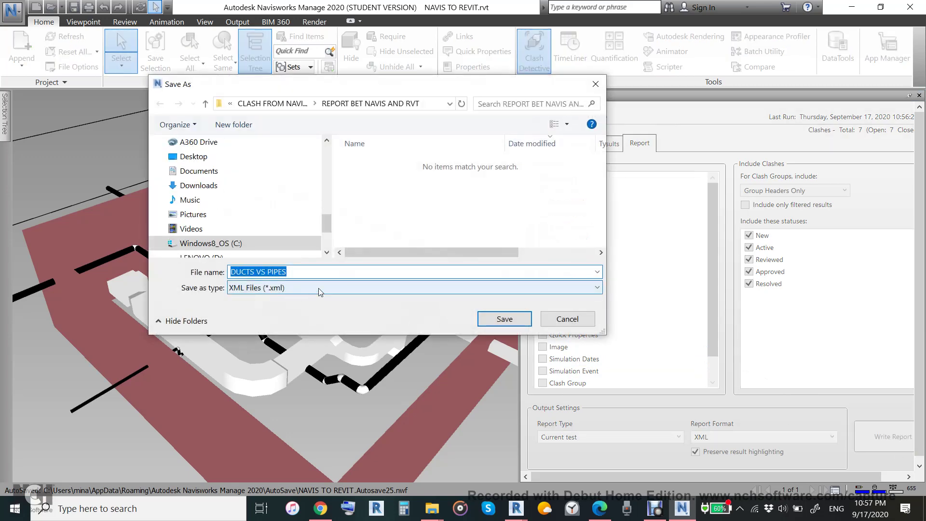
click(505, 319)
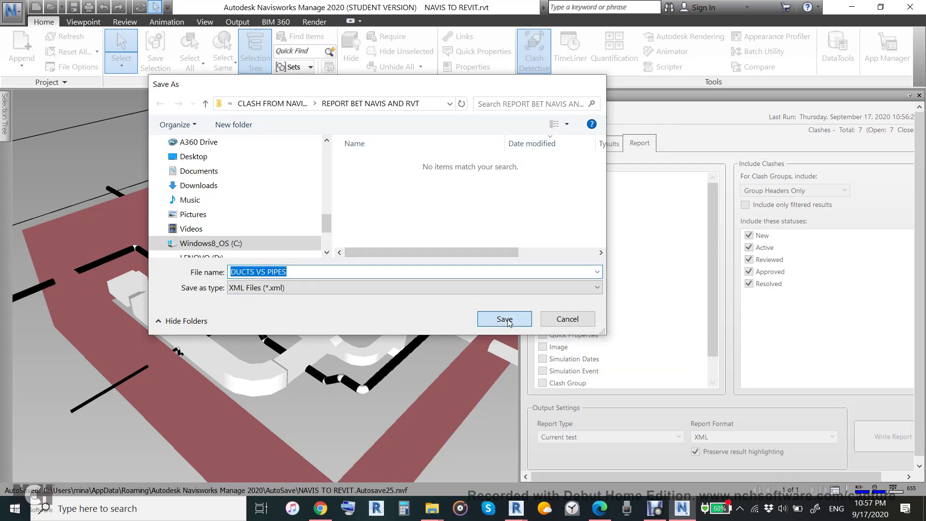
Step: Open the exported DUCTS VS PIPES XML report from File Explorer in Excel 2016 as a read-only workbook and dismiss the activation wizard
mouse_move(432, 508)
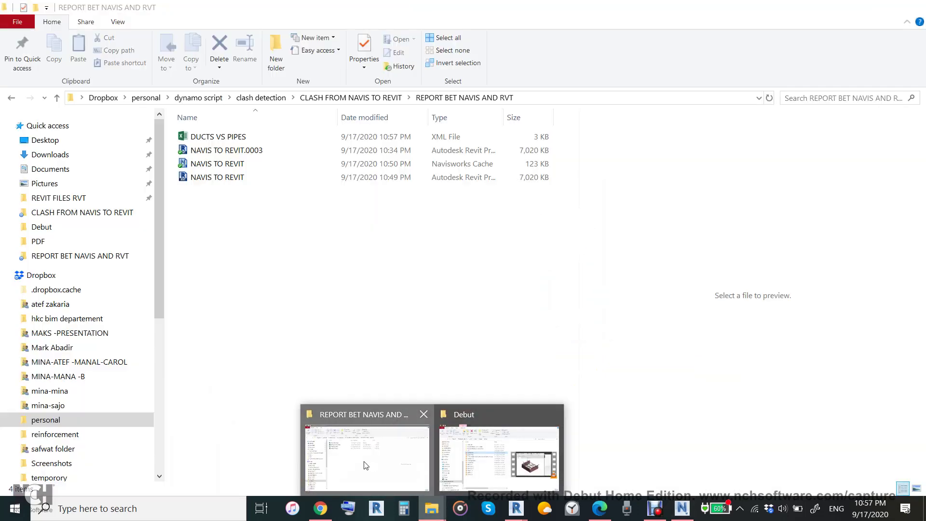
click(366, 465)
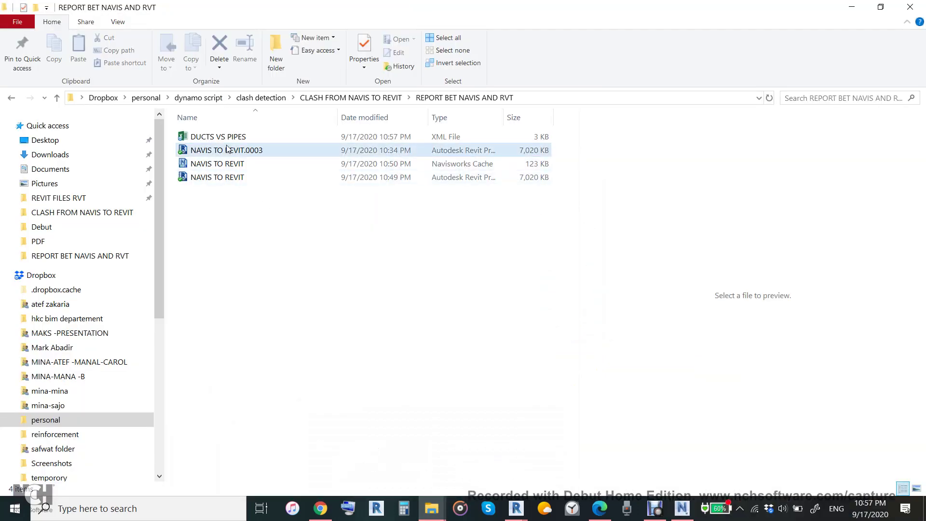
click(213, 139)
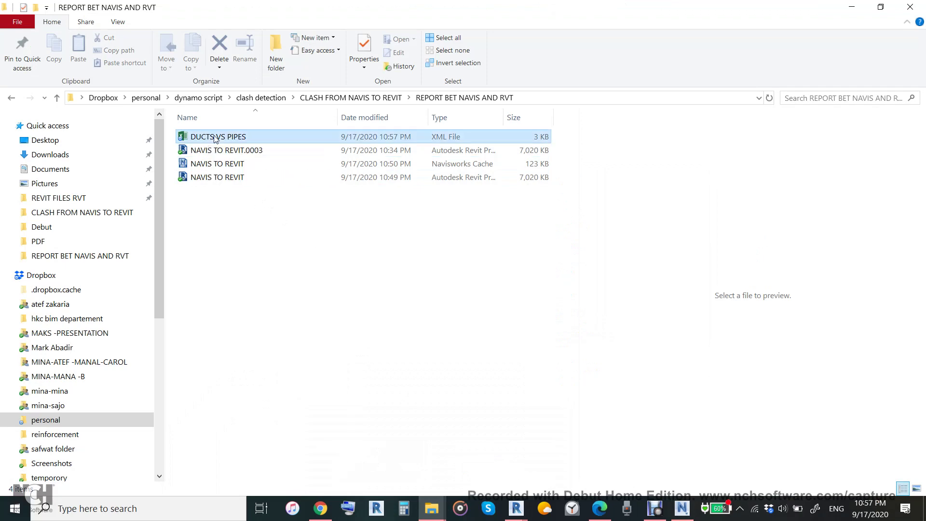
right_click(215, 139)
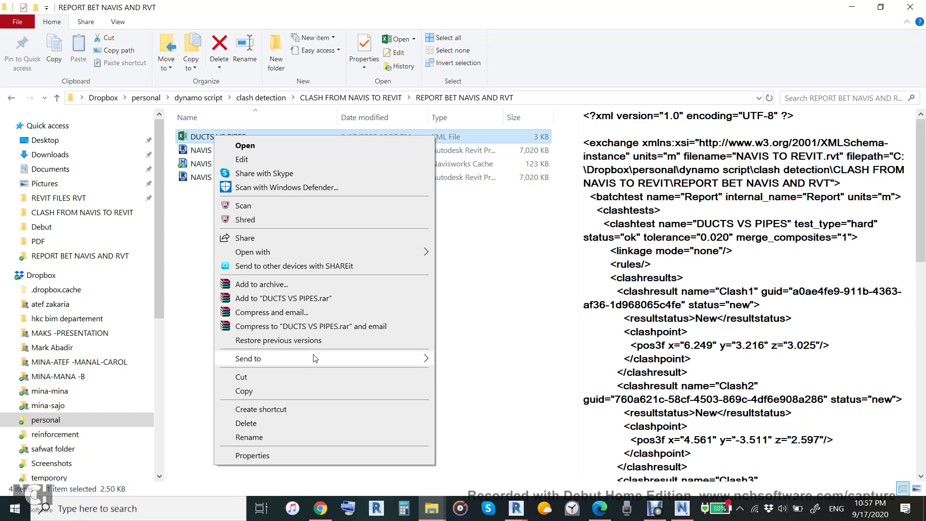
mouse_move(427, 256)
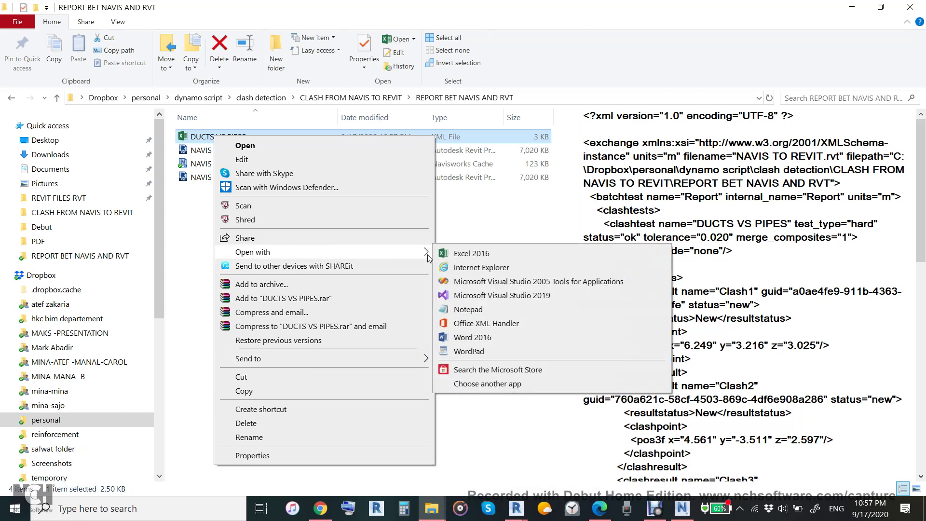
click(489, 256)
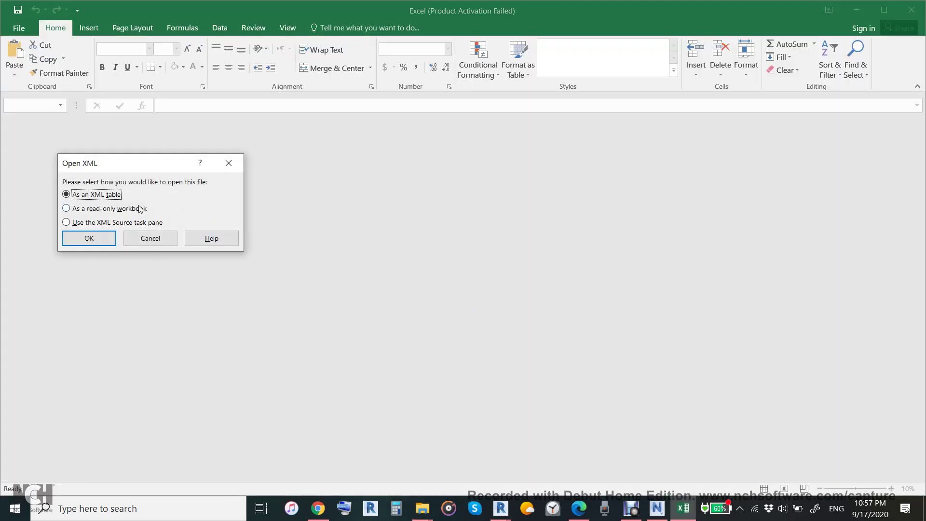
click(67, 208)
click(90, 238)
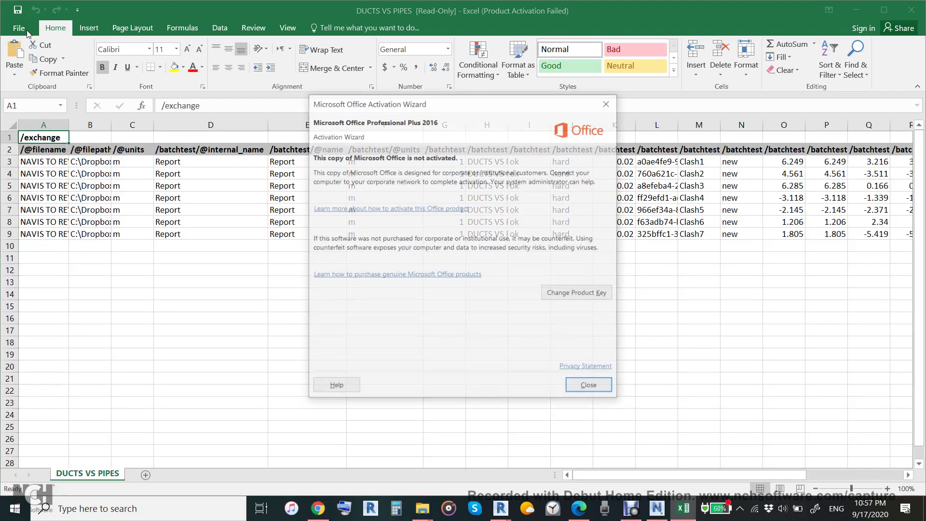
click(589, 385)
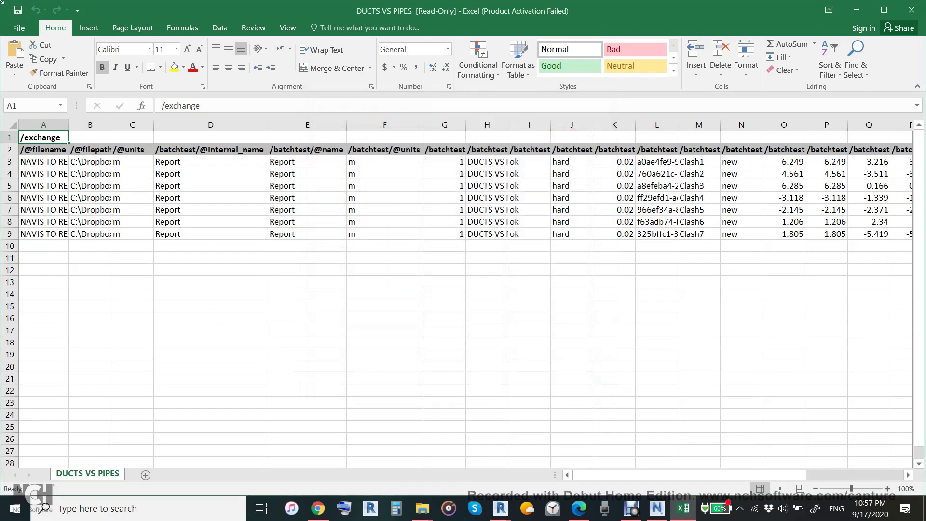
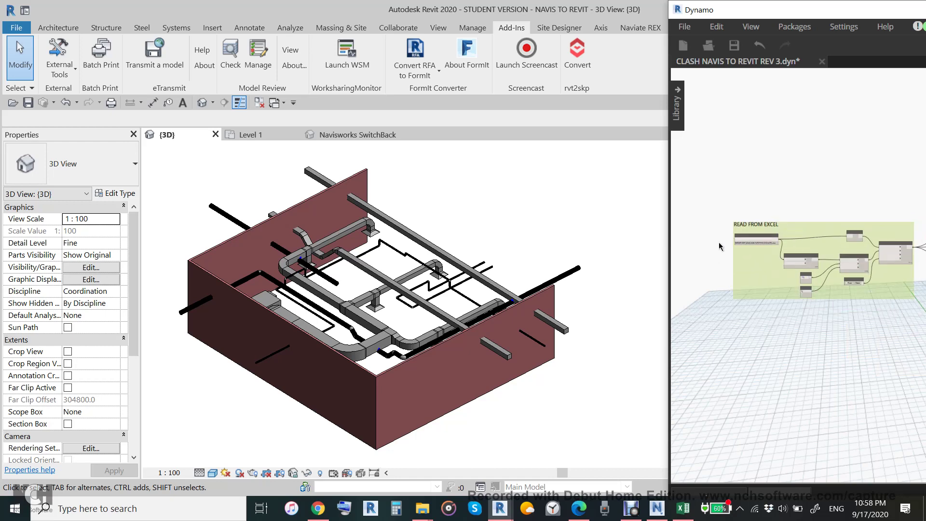
Step: Select the DUCTS VS PIPES Excel workbook as the File Path source in the Dynamo graph's READ FROM EXCEL group
click(823, 225)
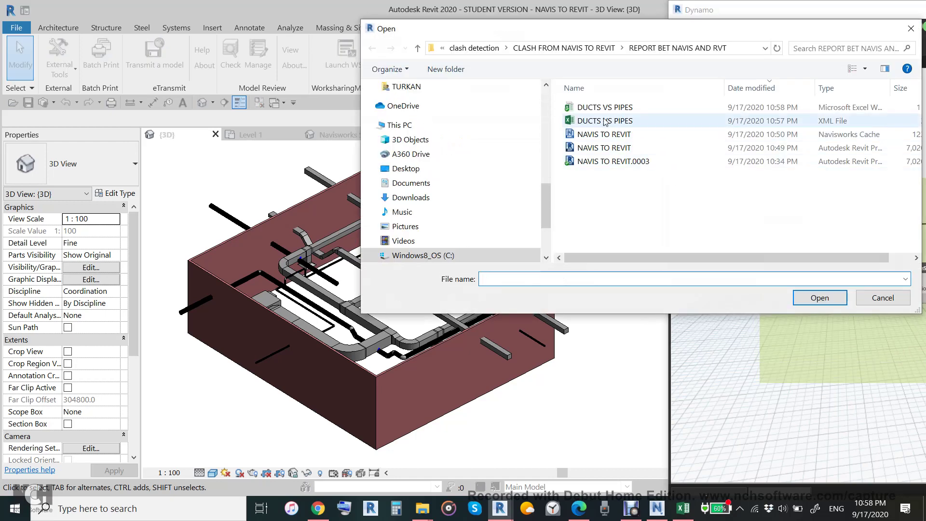
click(605, 107)
click(826, 303)
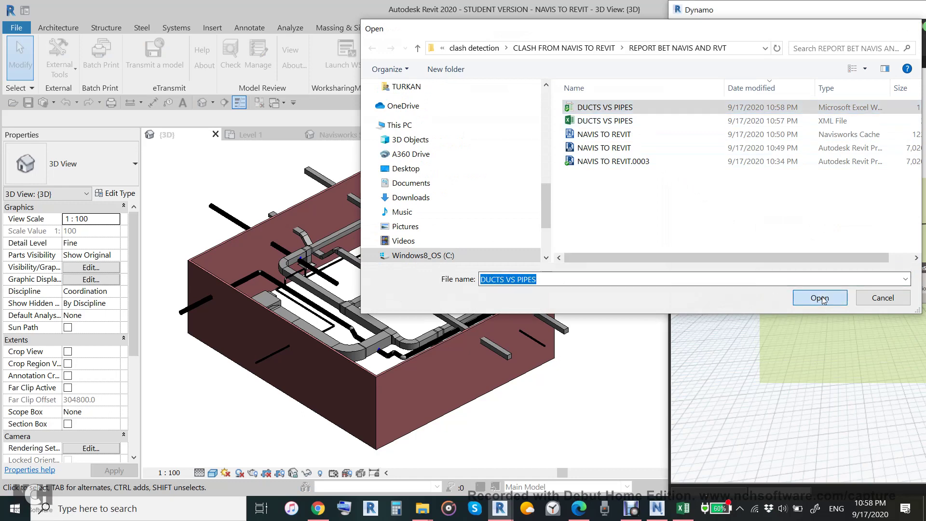
Step: Move the Dynamo window fully into view and examine the READ FROM EXCEL nodes from File Path to Data.ImportExcel
drag(759, 12, 373, 53)
scroll(264, 209, down, 3)
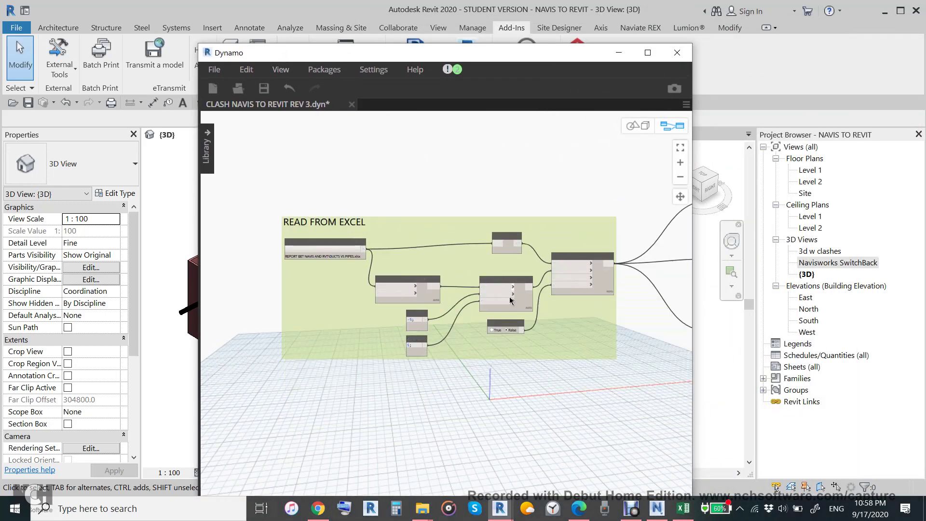
scroll(377, 305, up, 4)
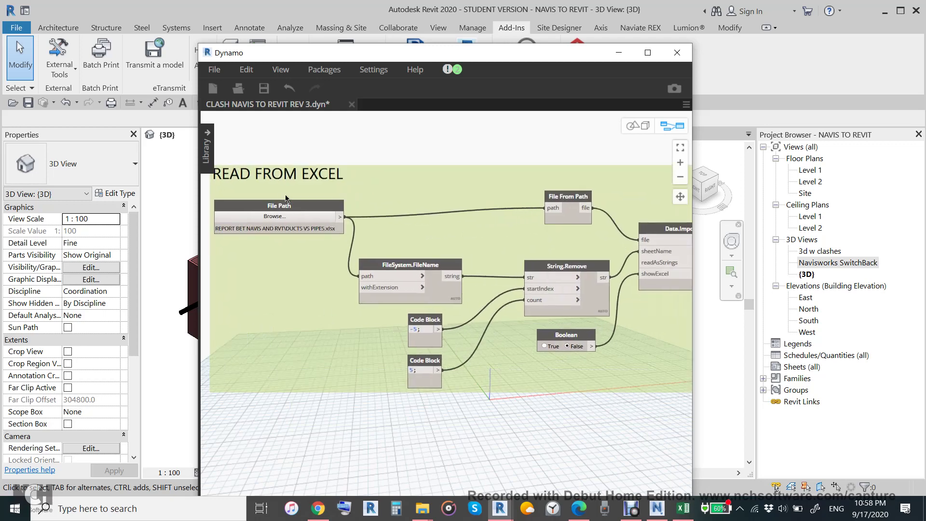
middle_drag(484, 234, 354, 223)
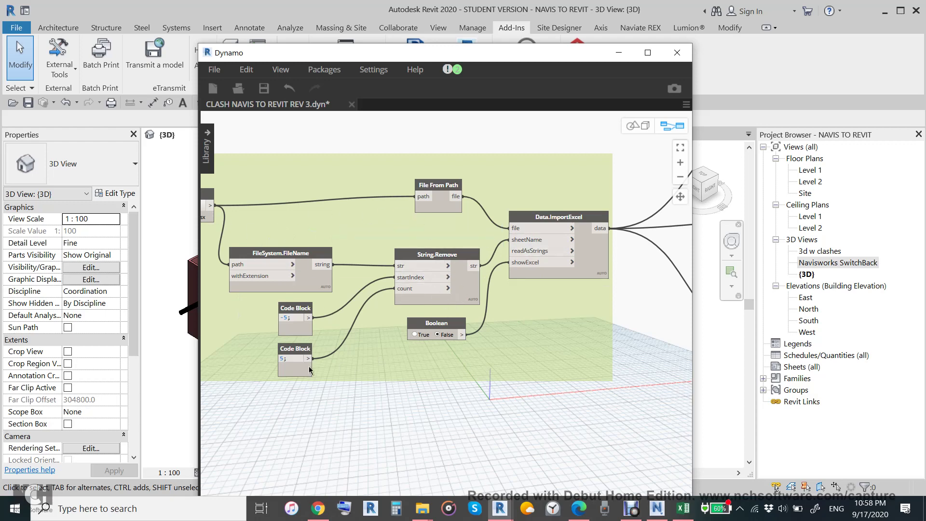
scroll(337, 378, down, 5)
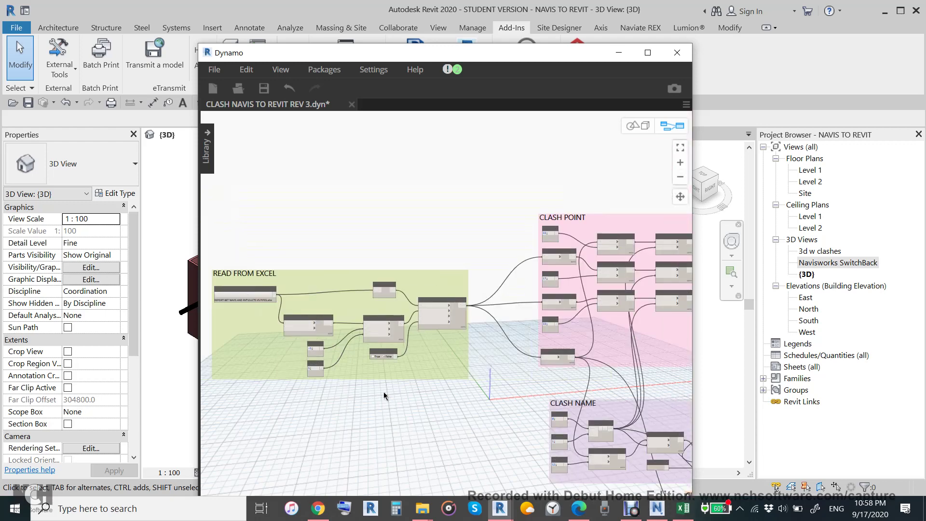
Step: Examine the CLASH POINT group, from the X, Y and Z list nodes through to Point.ByCoordinates
middle_drag(383, 392, 308, 364)
middle_drag(465, 294, 390, 286)
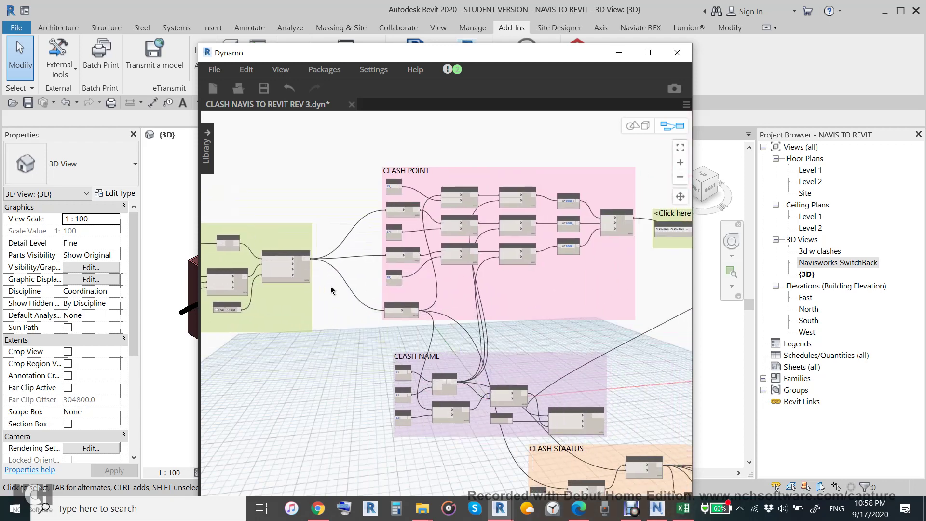
scroll(372, 197, up, 4)
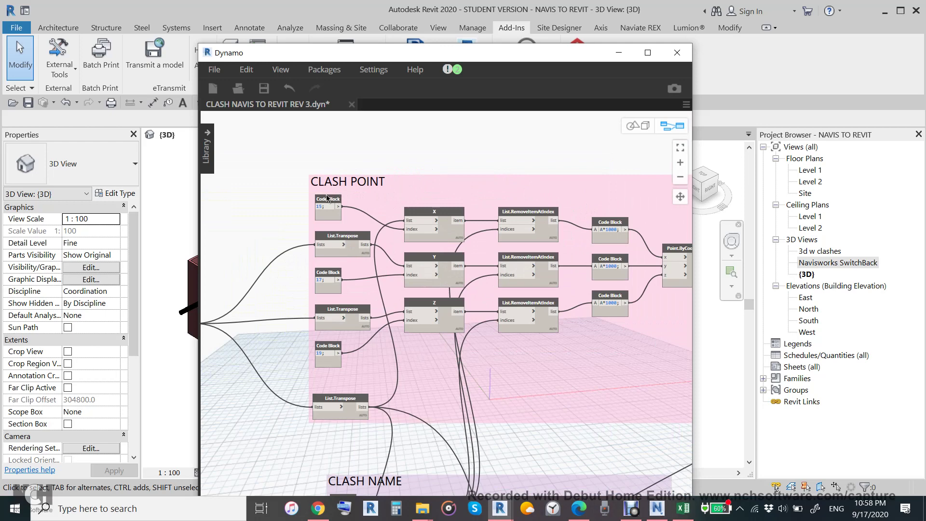
mouse_move(447, 216)
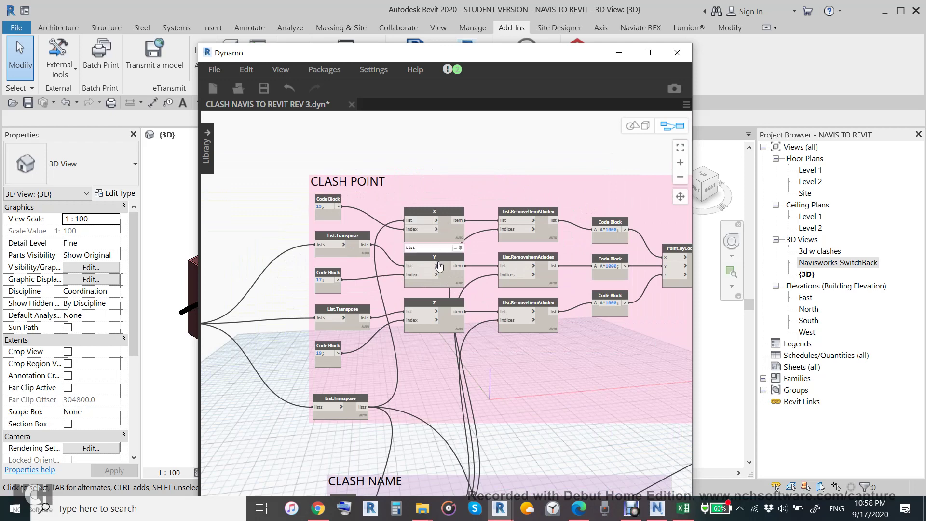
middle_drag(575, 371, 560, 359)
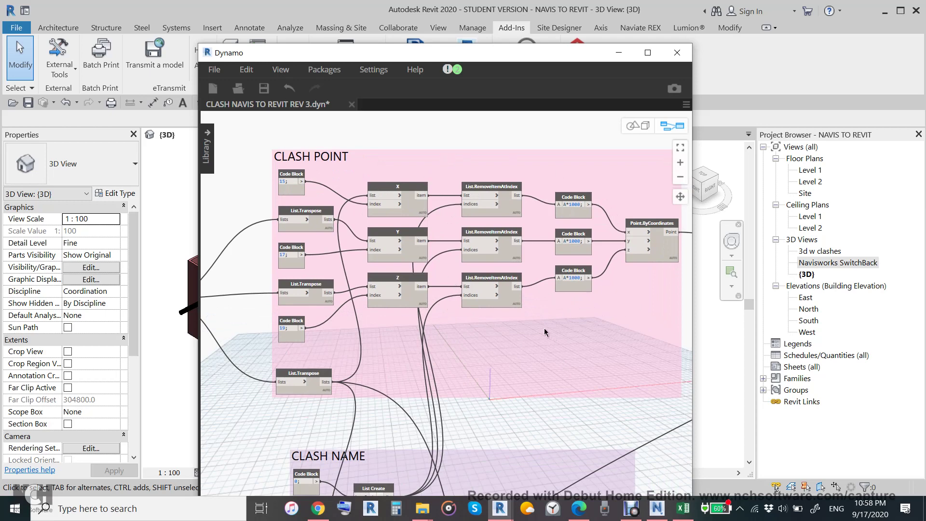
middle_drag(558, 344, 542, 326)
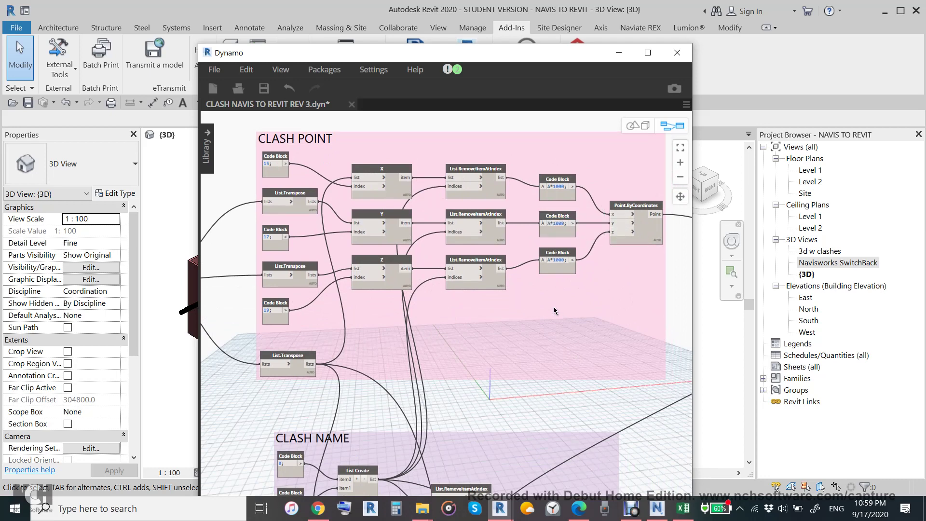
Step: Examine the CLASH NAME group and how its clash names feed the Element.SetParameterByName node
scroll(554, 306, down, 3)
scroll(434, 318, up, 2)
middle_drag(423, 428, 415, 324)
scroll(415, 324, up, 4)
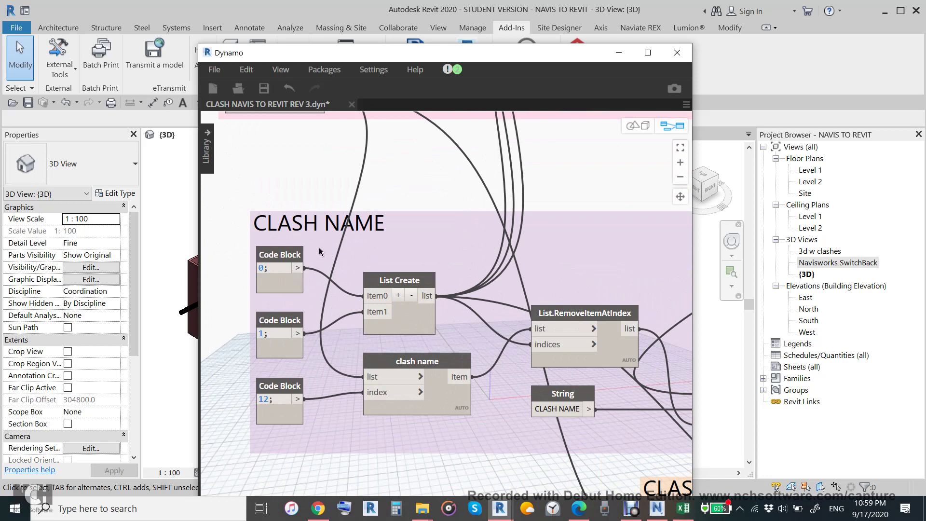
scroll(320, 252, down, 2)
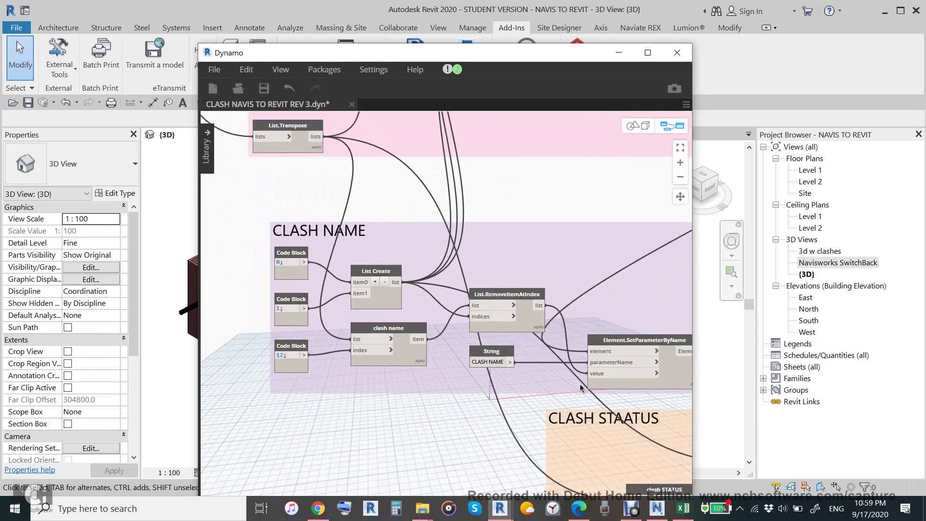
middle_drag(580, 384, 308, 267)
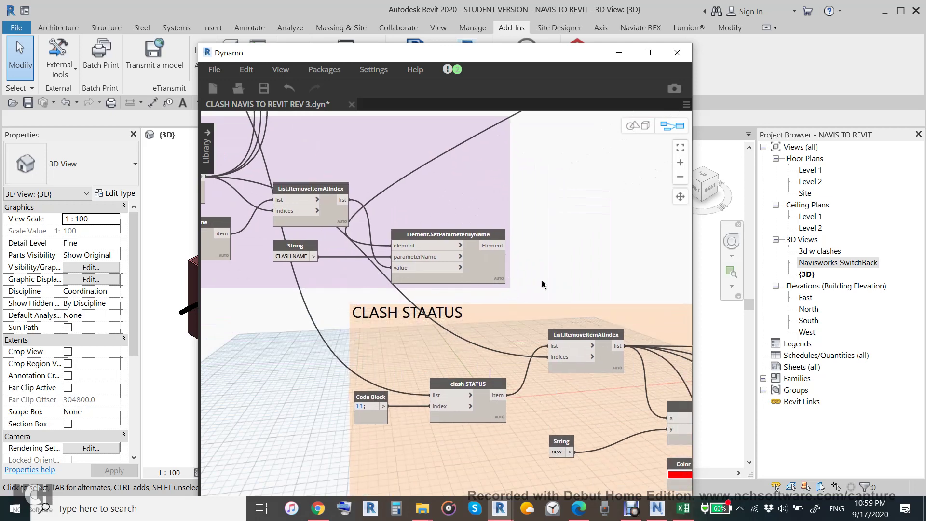
Step: Examine the untitled group that places CLASH BALL family instances at the clash points
scroll(543, 285, down, 5)
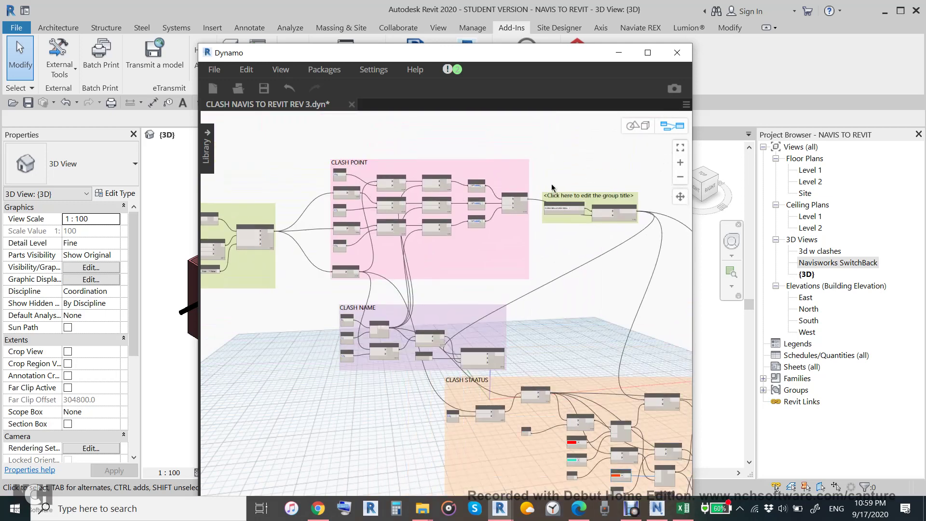
scroll(553, 188, up, 3)
scroll(586, 291, up, 2)
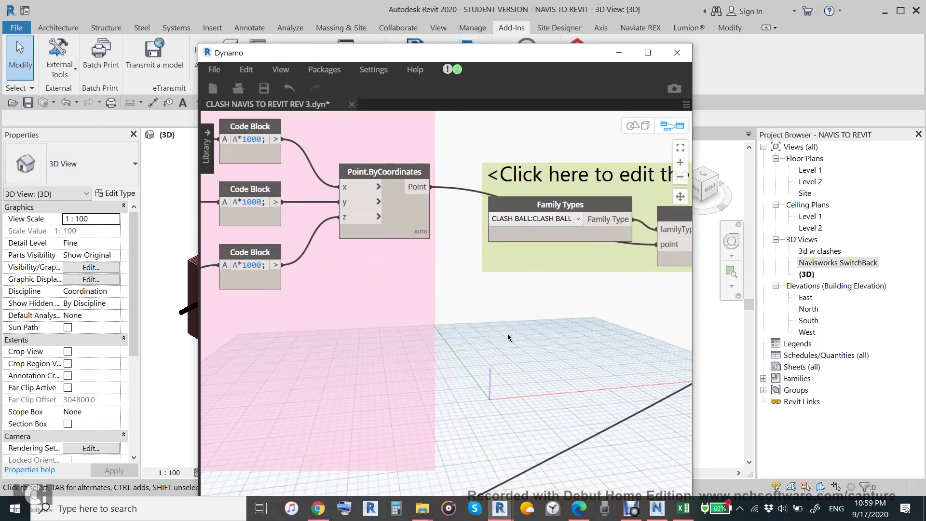
middle_drag(507, 334, 430, 372)
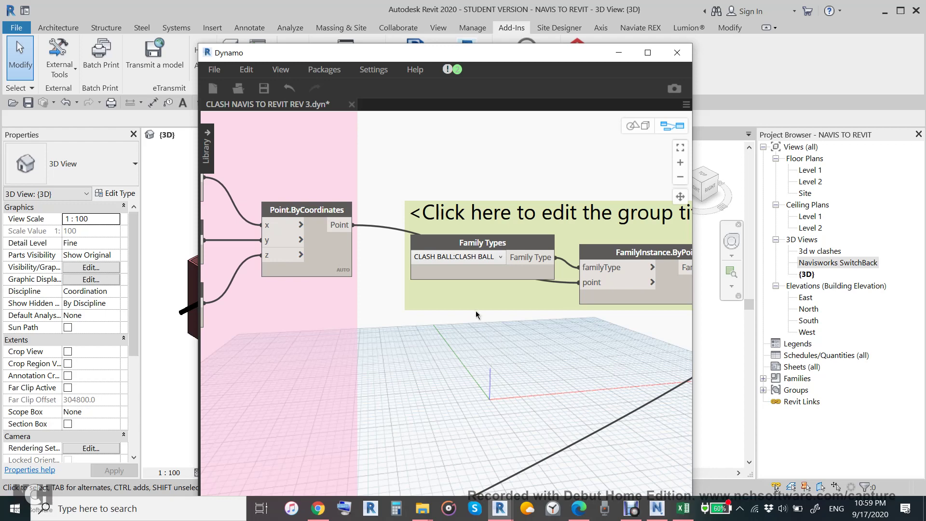
scroll(476, 310, down, 2)
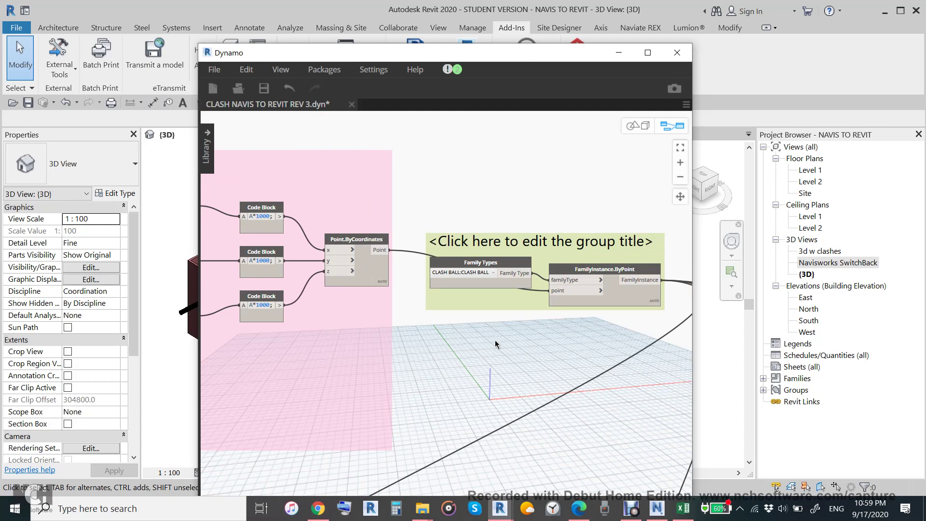
middle_drag(495, 344, 483, 319)
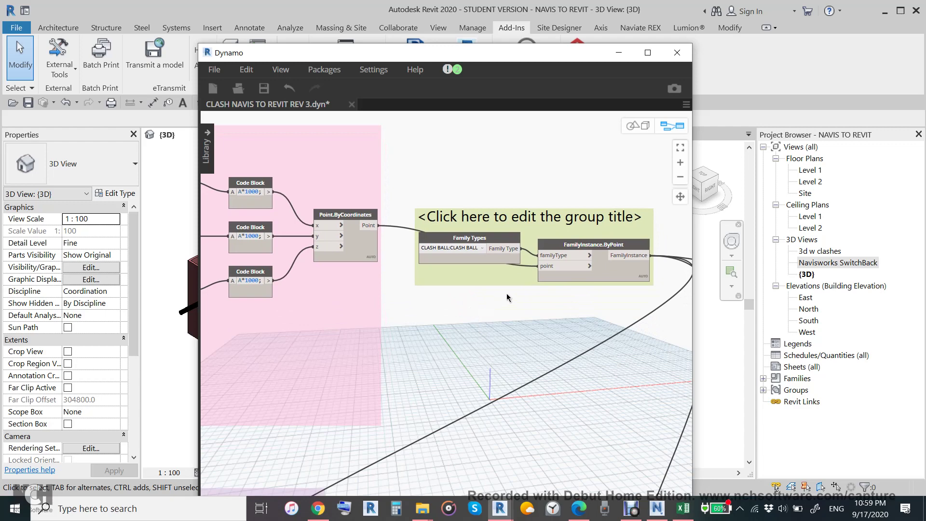
mouse_move(437, 262)
Step: Examine the CLASH STAATUS group and the colour nodes assigned to the different clash statuses
scroll(522, 293, down, 5)
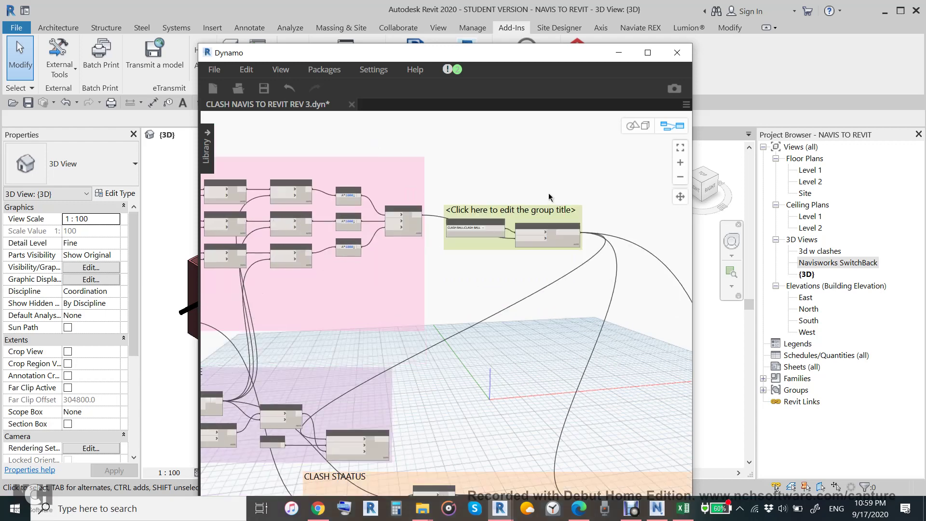
middle_drag(444, 332, 415, 254)
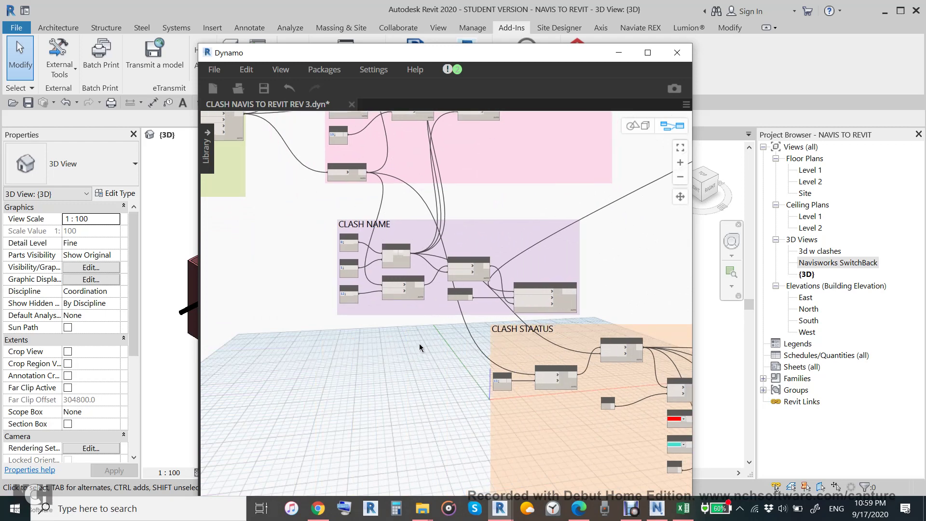
middle_drag(566, 432, 273, 264)
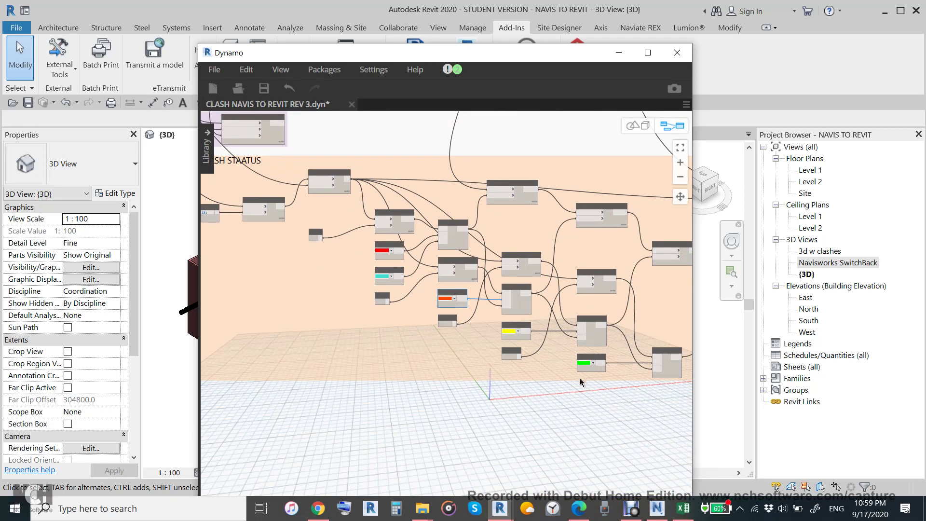
Step: Switch to Navisworks and review the DUCTS VS PIPES clash results and the test summary's colour-coded status categories
click(656, 507)
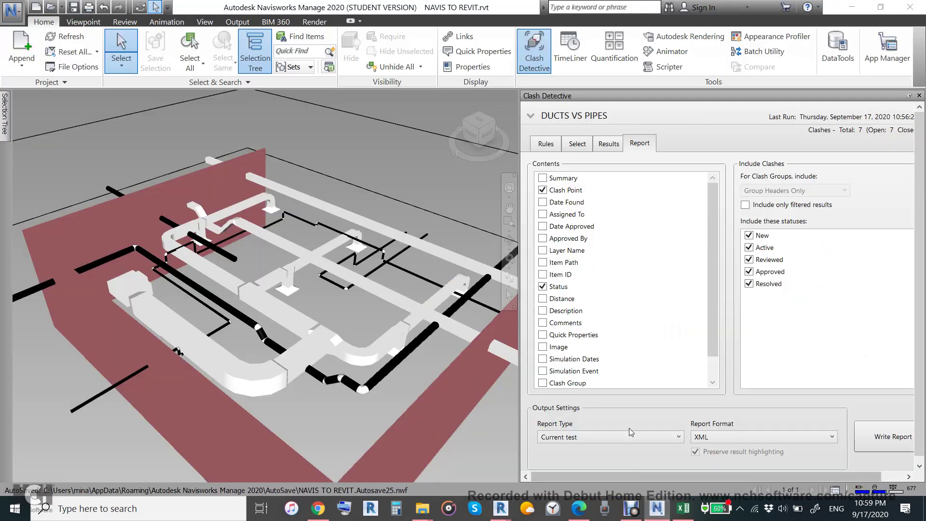
click(608, 145)
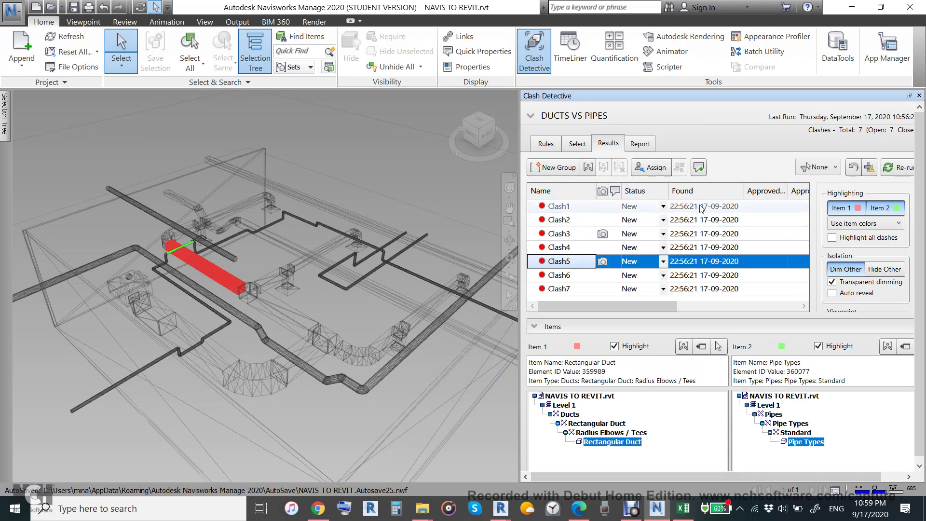
click(531, 116)
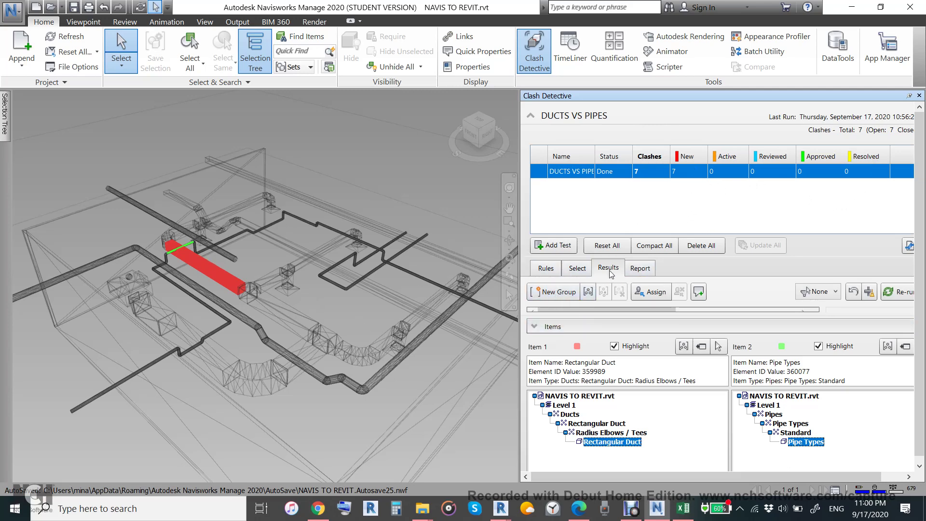
click(530, 116)
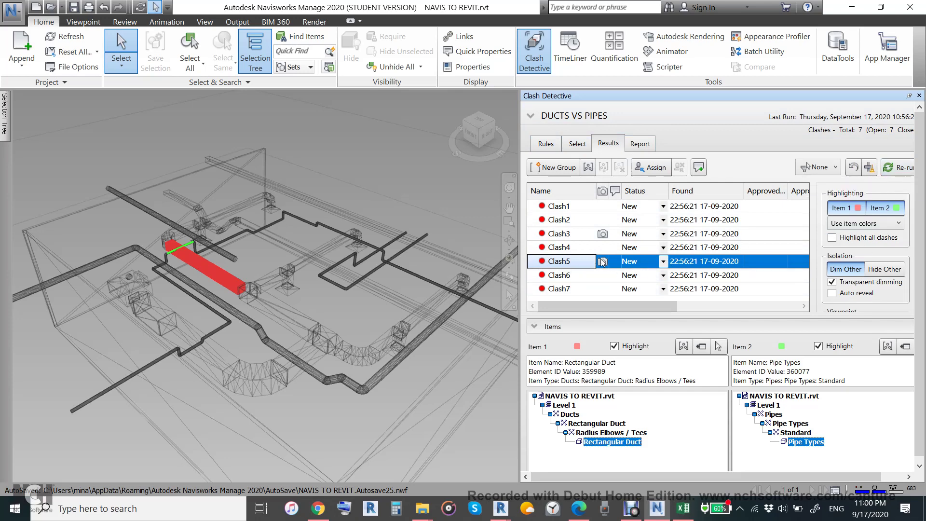
Step: Switch to Revit, set the Dynamo window aside from the 3D view and run the graph to place the clash balls
click(531, 116)
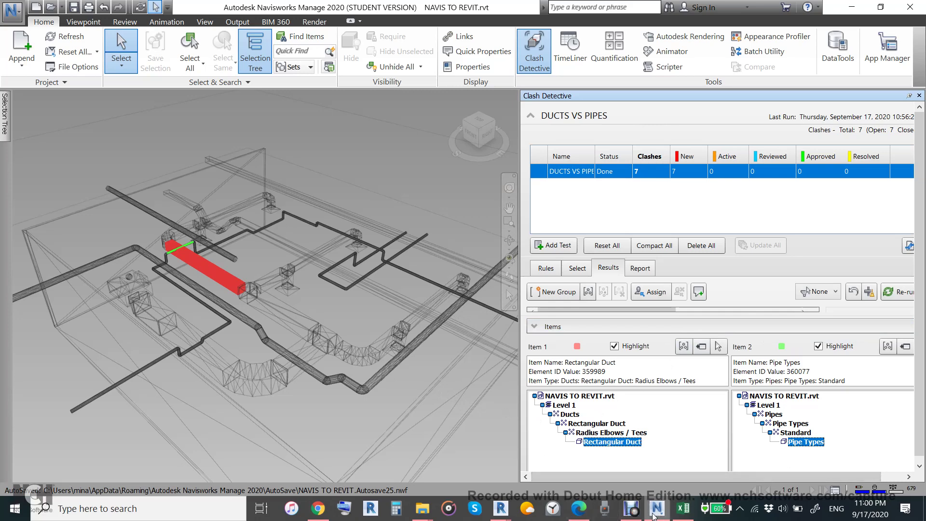
click(500, 508)
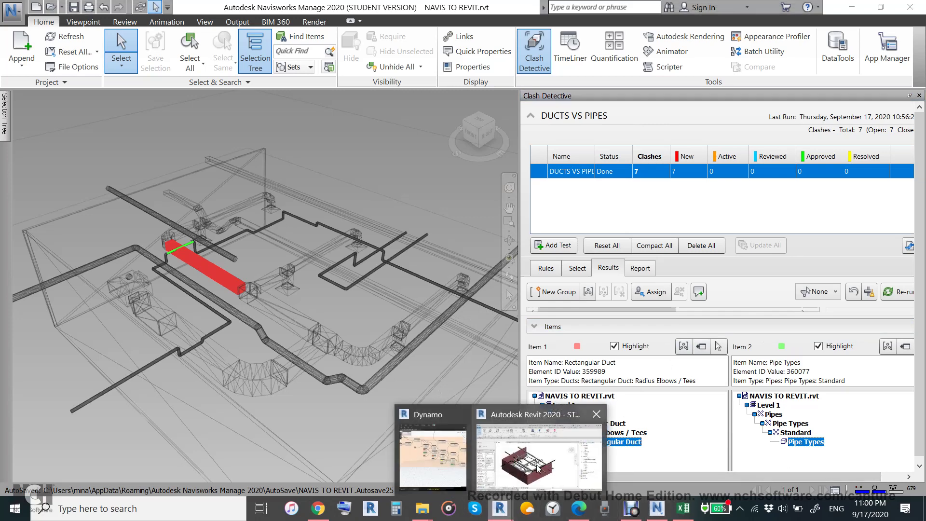
click(538, 466)
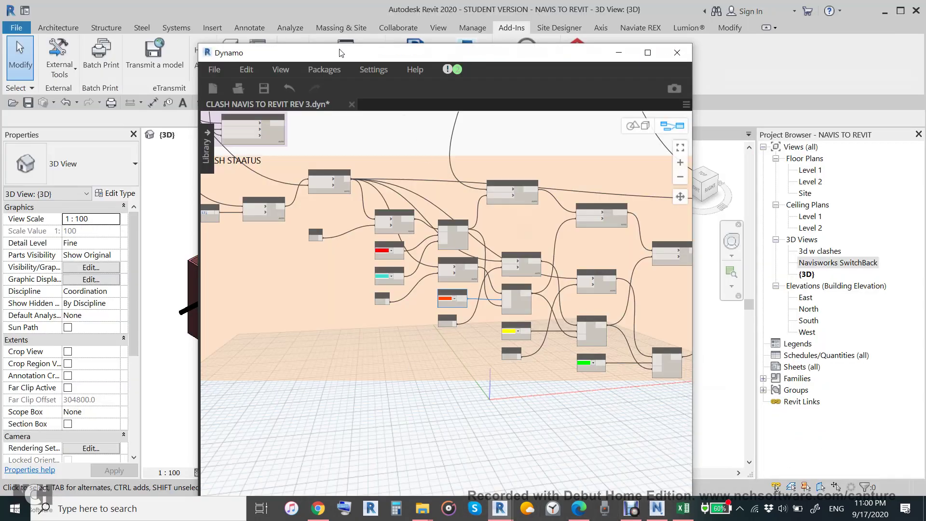
drag(341, 52, 756, 6)
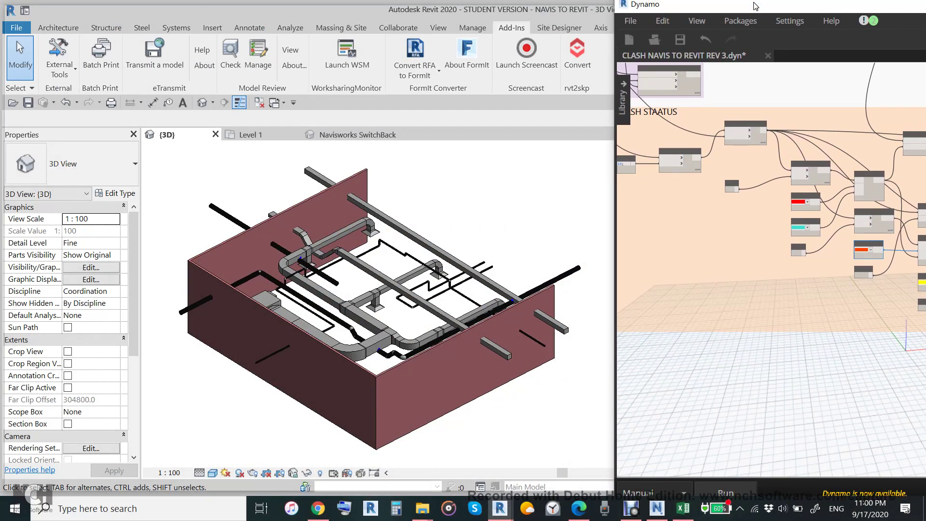
double_click(756, 5)
double_click(632, 8)
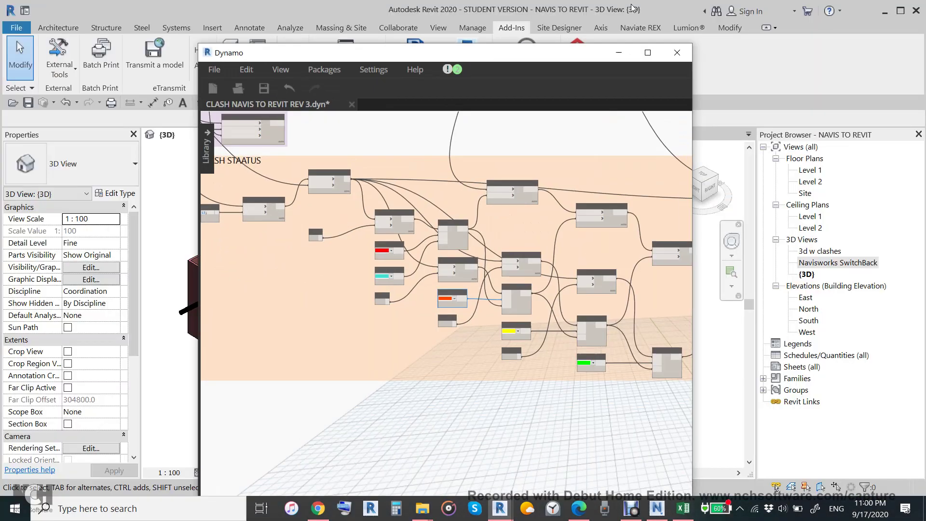
drag(374, 60, 716, 19)
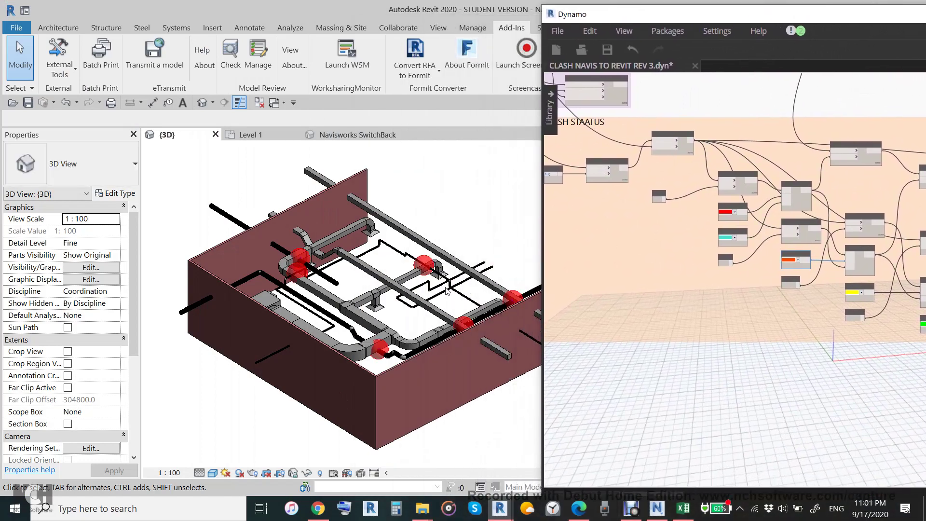
Step: Compare the clash balls in the 3D view with the DUCTS VS PIPES results list in Navisworks
scroll(446, 291, up, 2)
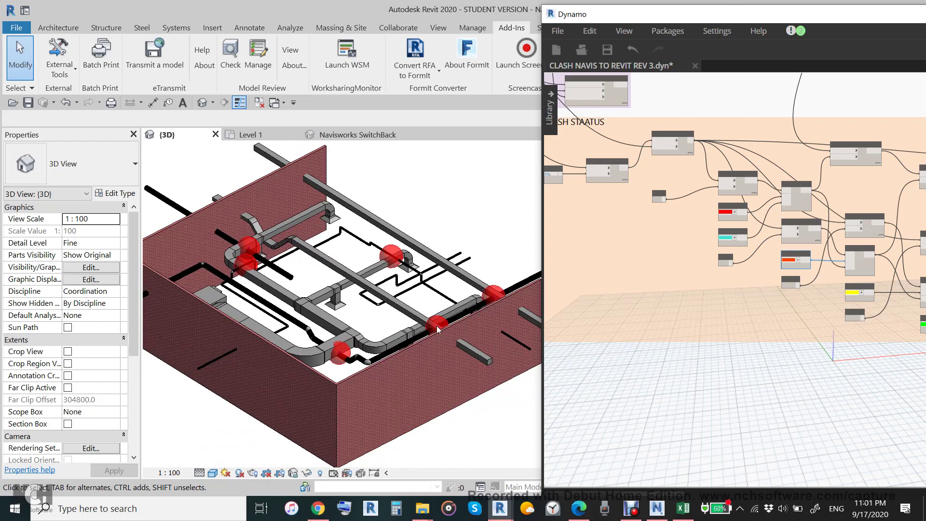
click(661, 516)
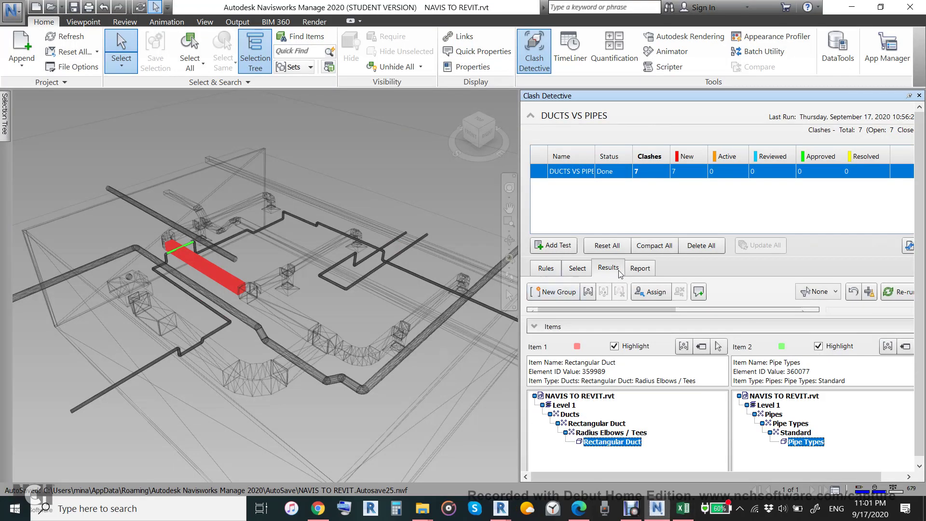
click(531, 115)
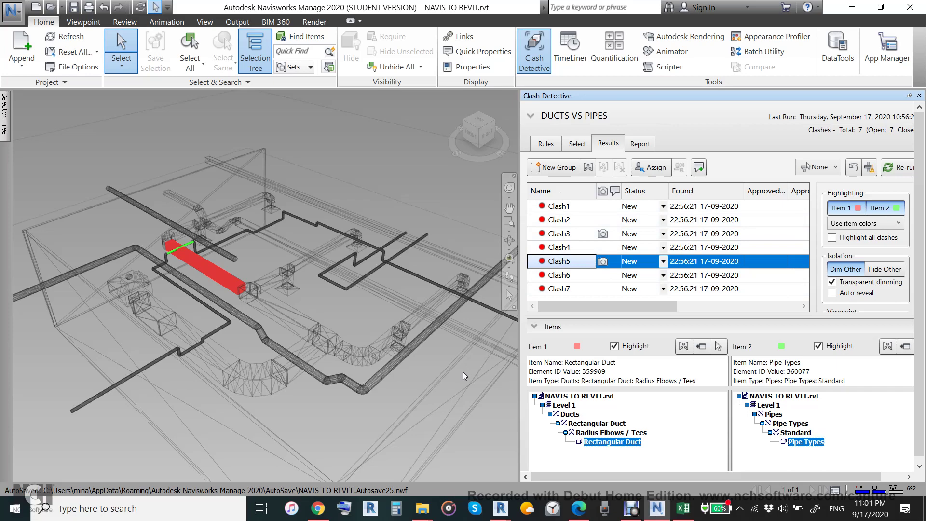
Step: Switch back to Revit and raise the 80 mm pipe crossing the duct beside its elbow to a 2972.6 mm middle elevation
click(502, 502)
click(517, 467)
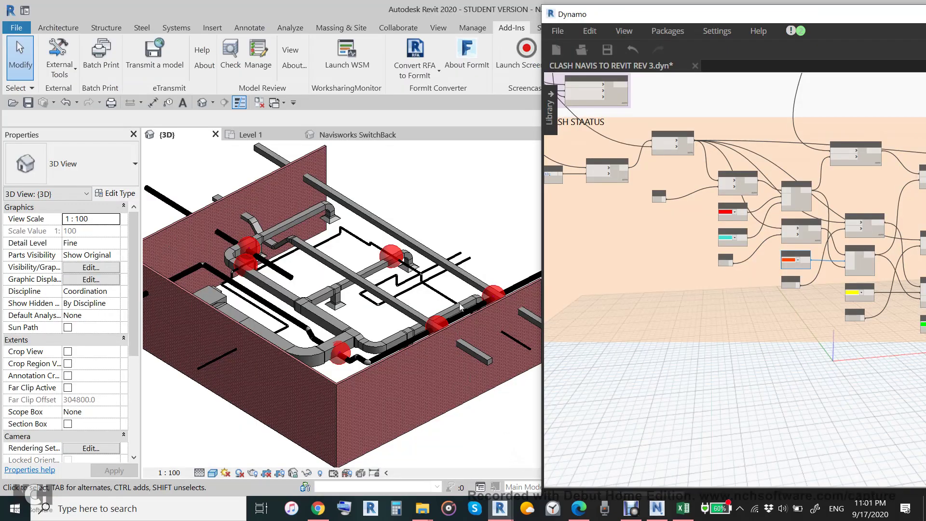
scroll(345, 292, up, 5)
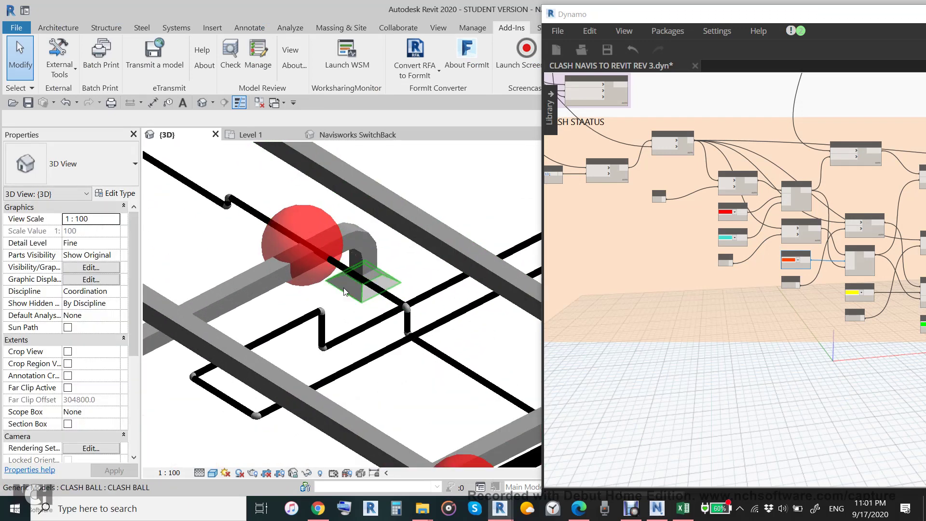
click(256, 217)
text(2943.2)
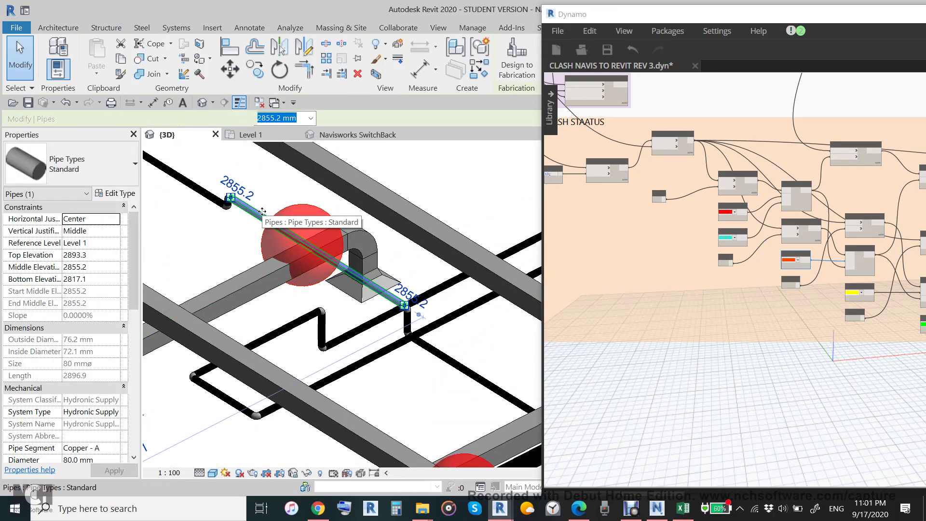
key(Return)
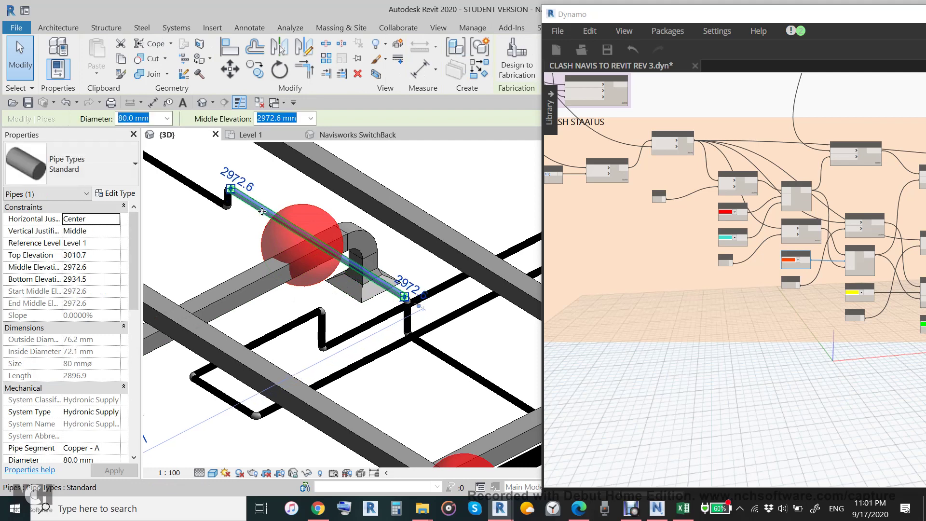
Step: Lower the 200 mm pipe passing through the duct near the front wall corner to a 2295.6 mm middle elevation
scroll(304, 301, down, 3)
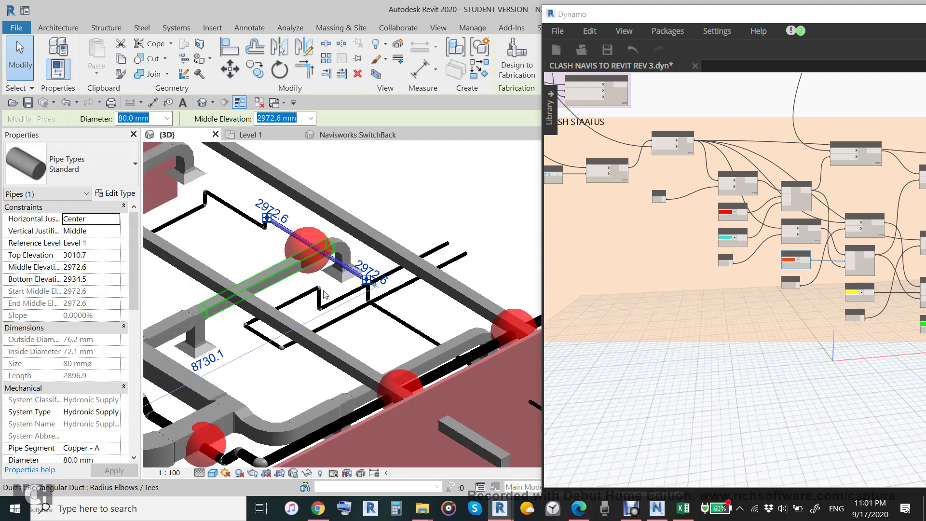
scroll(277, 378, up, 2)
middle_drag(277, 378, 280, 386)
scroll(281, 386, down, 5)
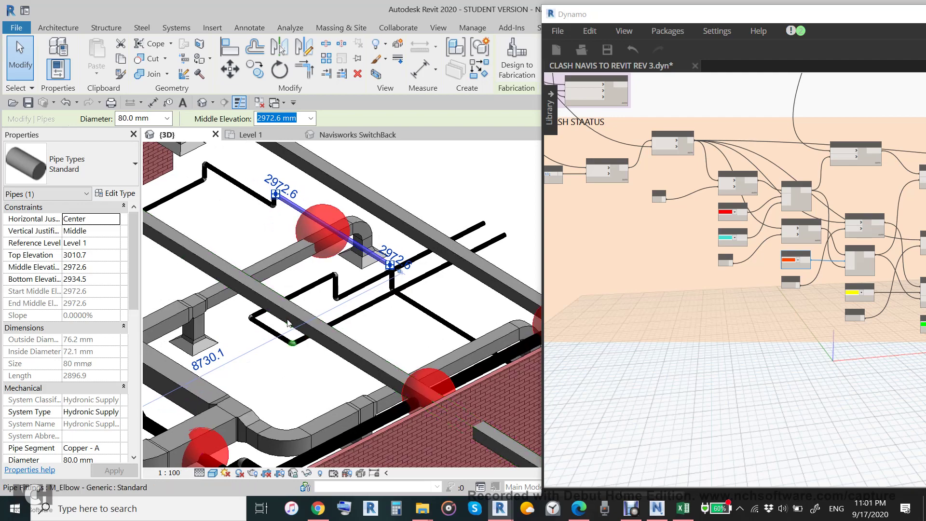
scroll(375, 277, up, 2)
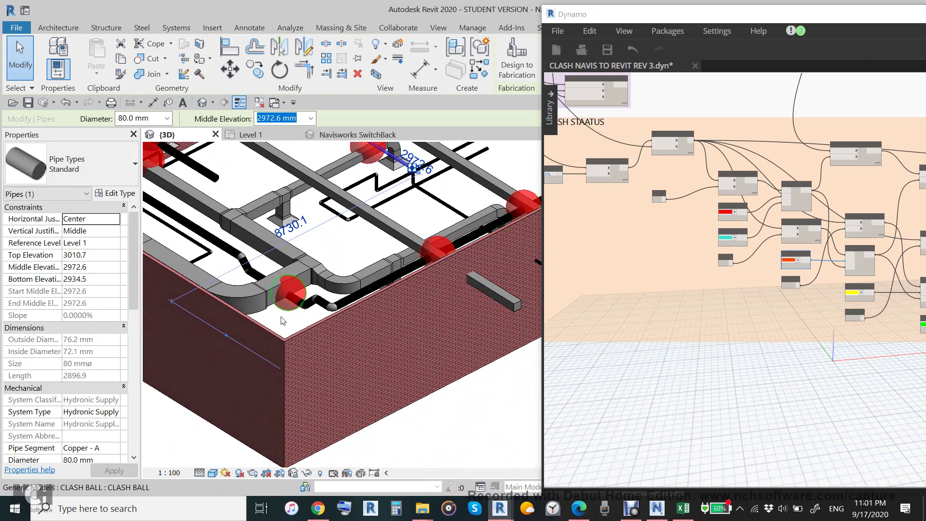
scroll(293, 295, up, 2)
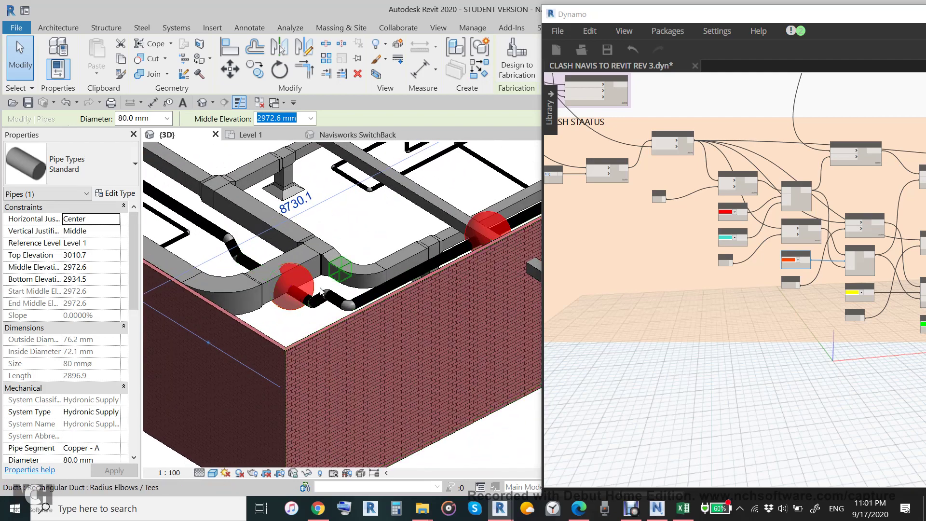
scroll(295, 298, down, 3)
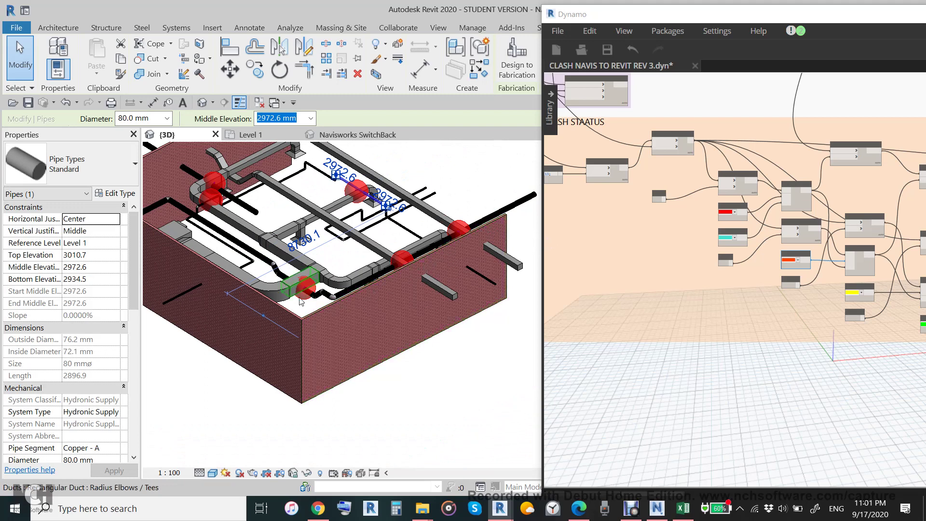
scroll(307, 295, up, 4)
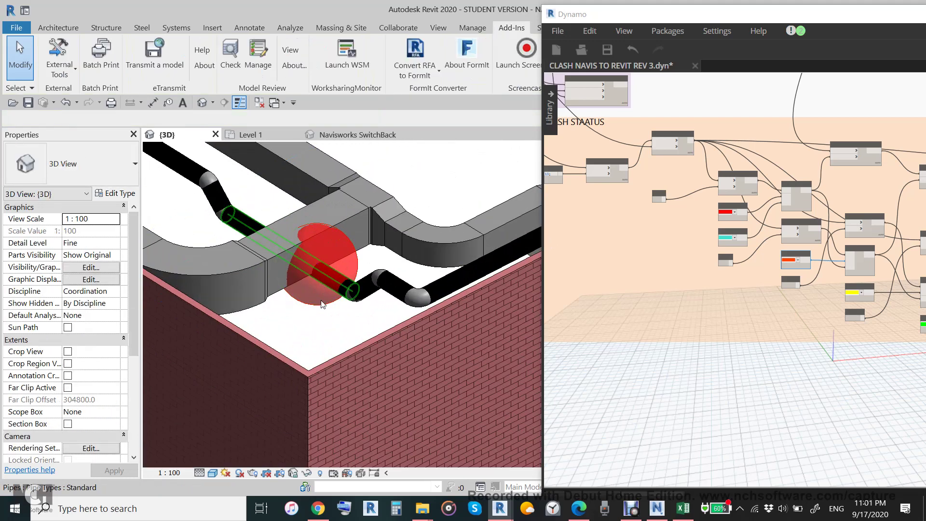
click(322, 307)
text(2471.7)
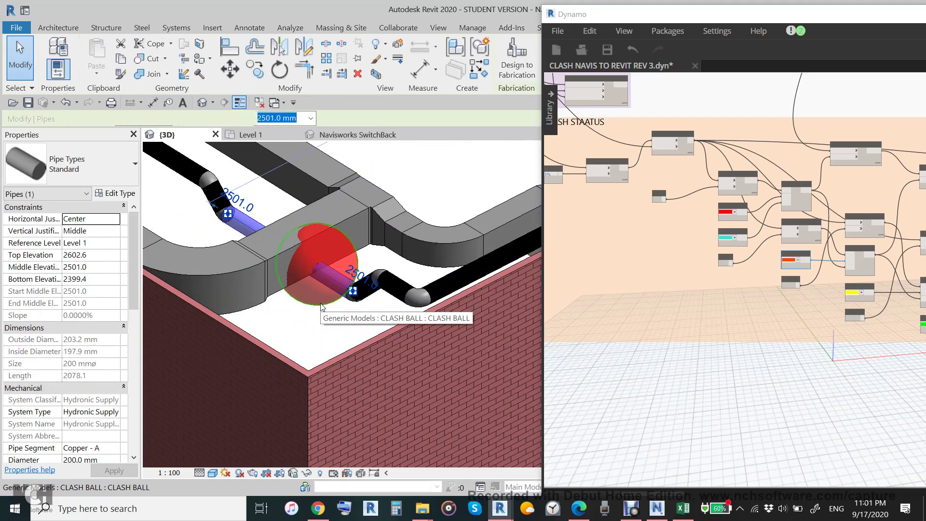
key(Return)
text(2325)
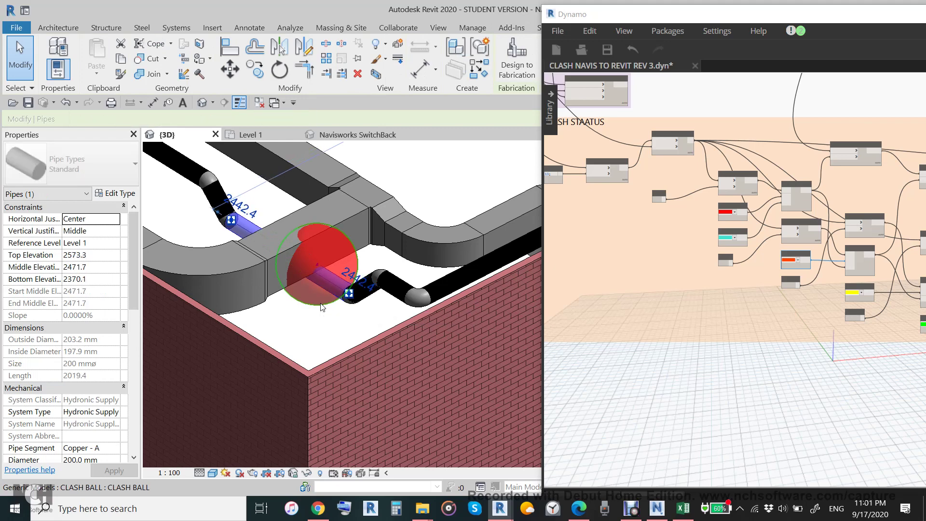
key(Return)
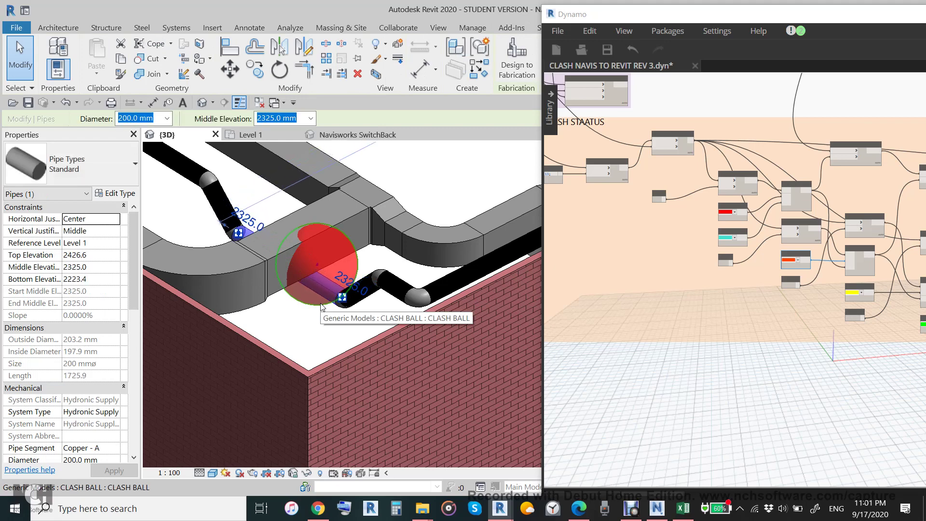
text(2295.6)
key(Return)
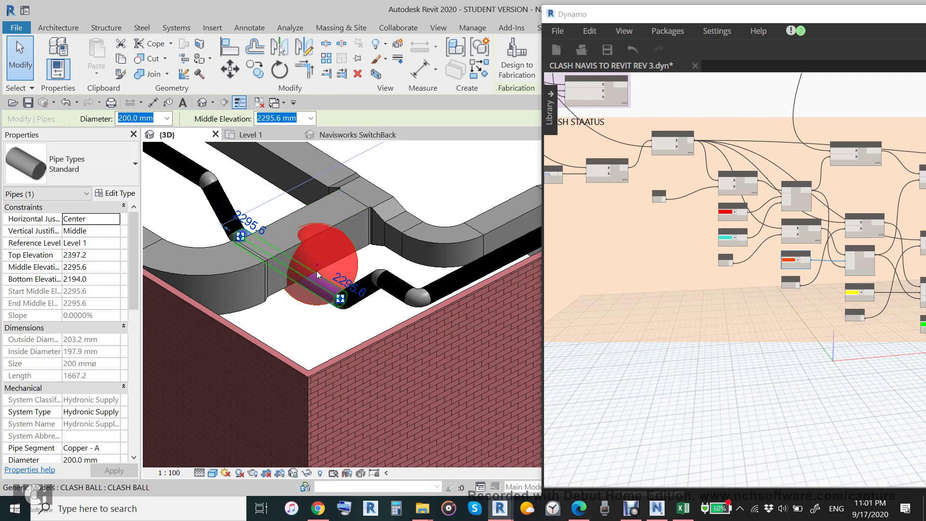
Step: Inspect the clash balls along the front wall, at the raised pipe and at the duct bend near the rear wall
scroll(284, 271, down, 4)
middle_drag(458, 230, 426, 241)
scroll(390, 241, up, 6)
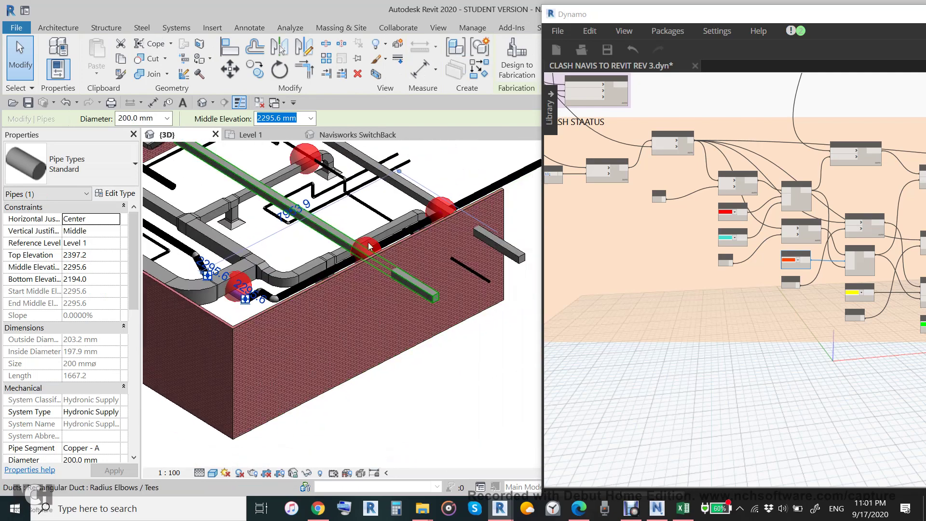
scroll(340, 322, down, 5)
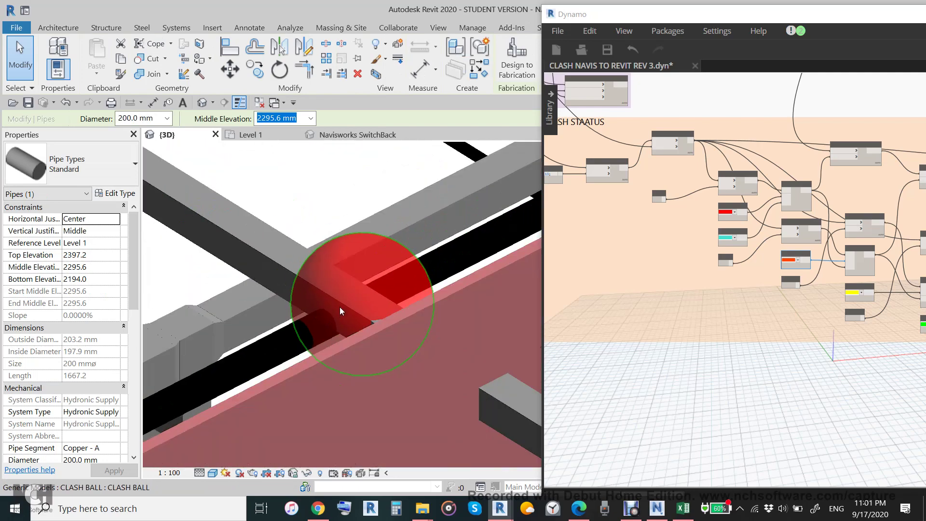
scroll(431, 267, up, 2)
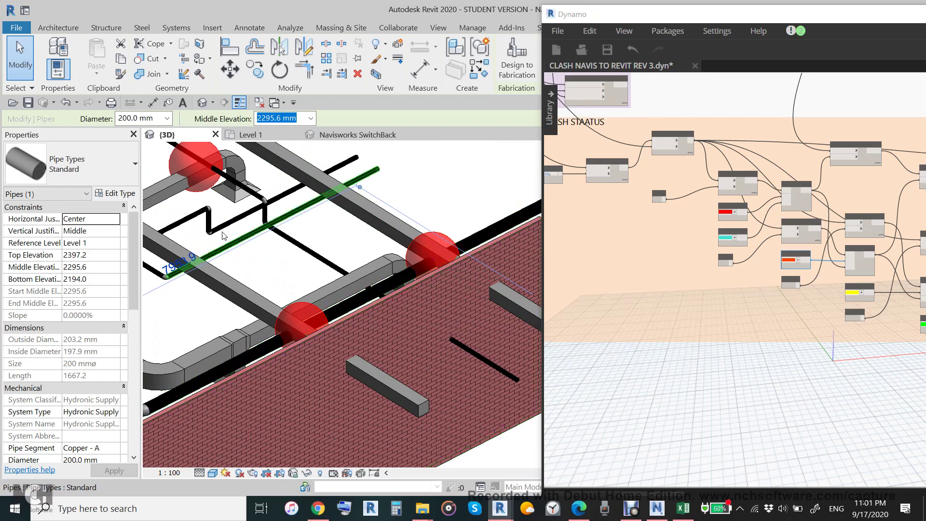
scroll(309, 188, up, 4)
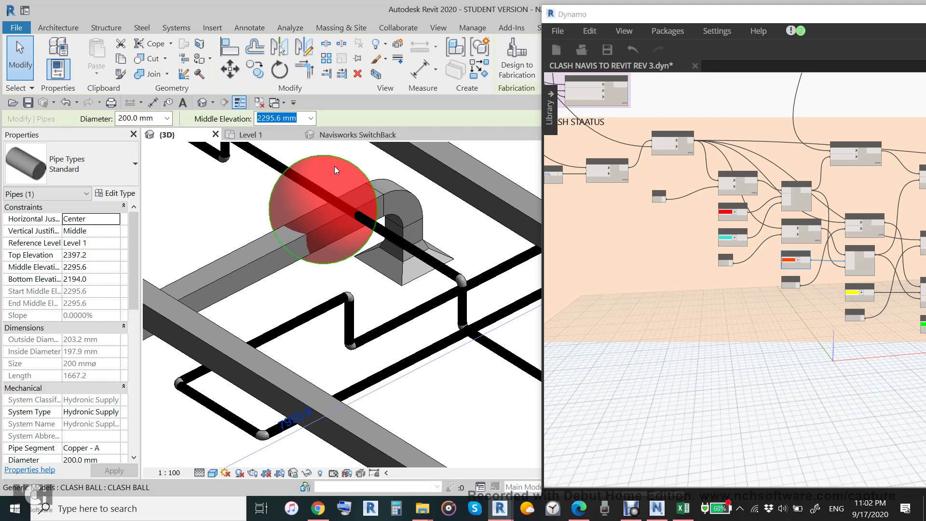
scroll(375, 196, down, 3)
scroll(375, 196, down, 3)
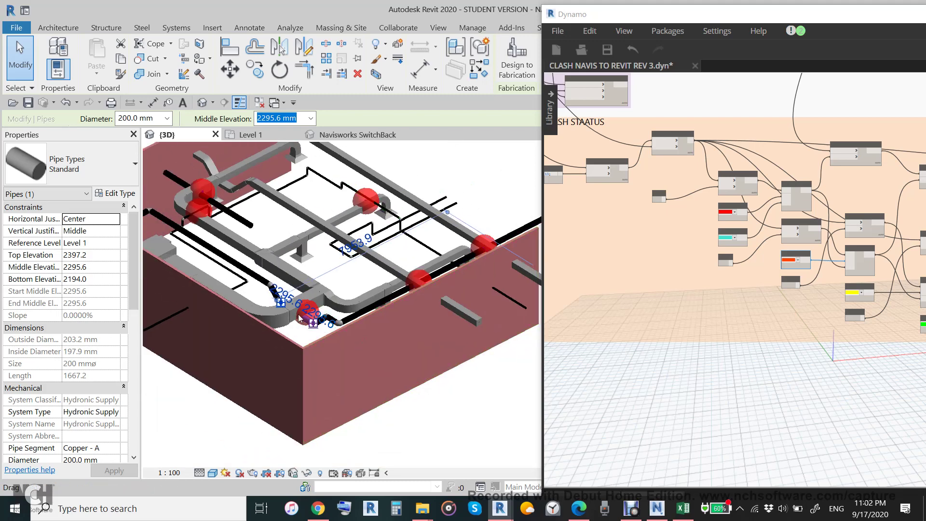
scroll(301, 224, up, 2)
scroll(301, 224, up, 4)
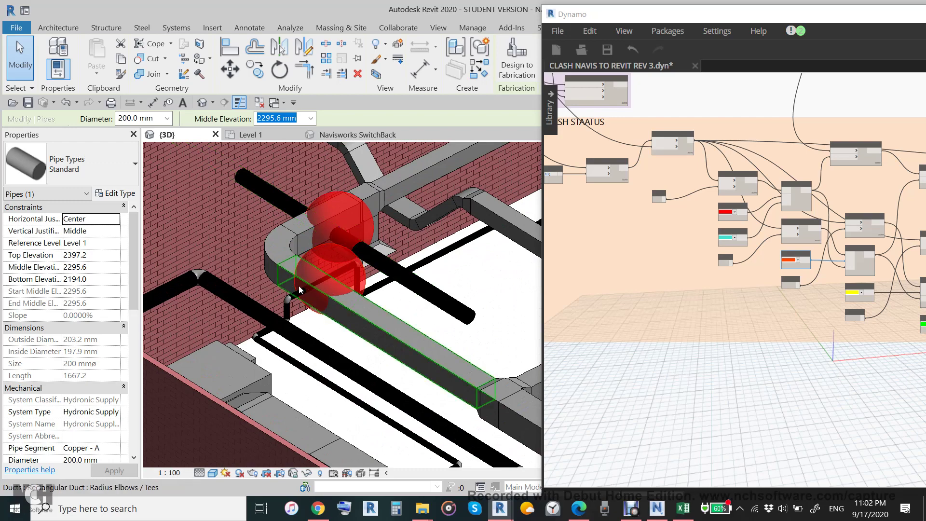
scroll(277, 324, down, 3)
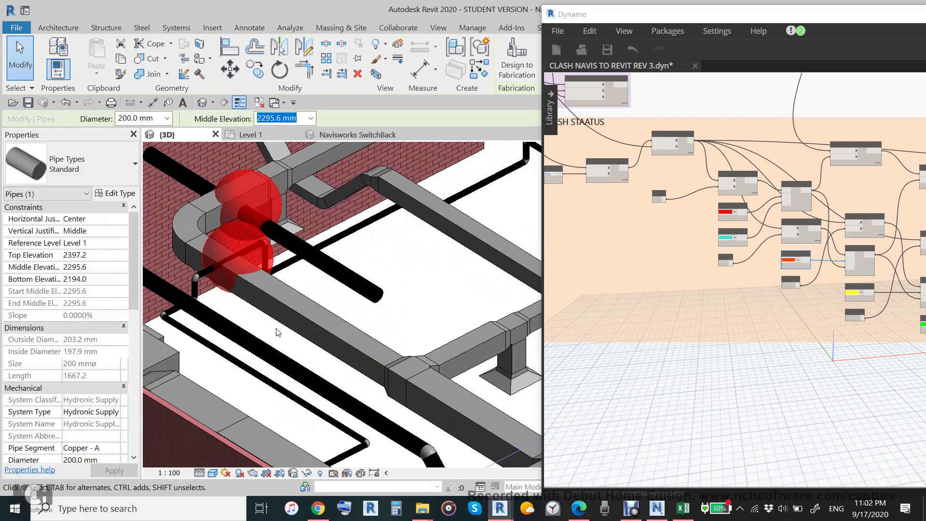
middle_drag(275, 331, 298, 322)
scroll(298, 322, down, 4)
scroll(321, 287, up, 3)
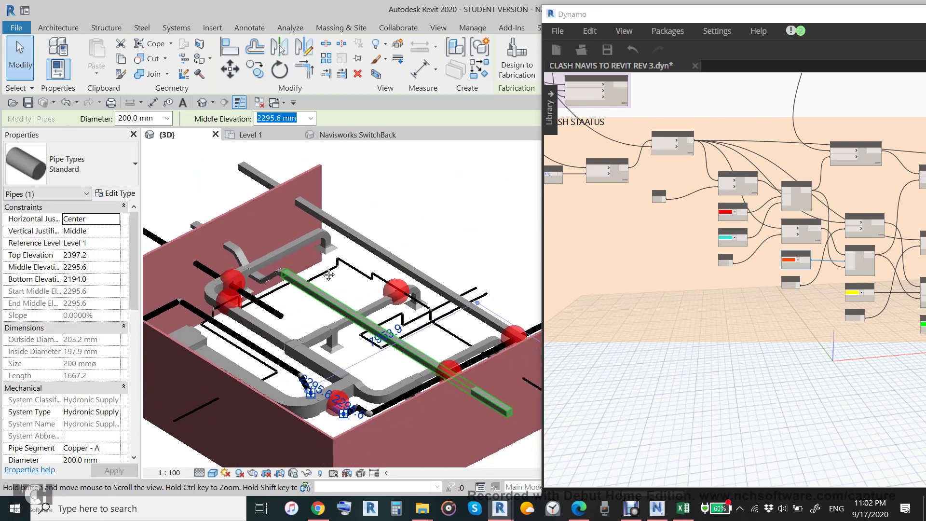
Step: Save the Revit model and minimise the Dynamo window to clear the 3D view
click(483, 200)
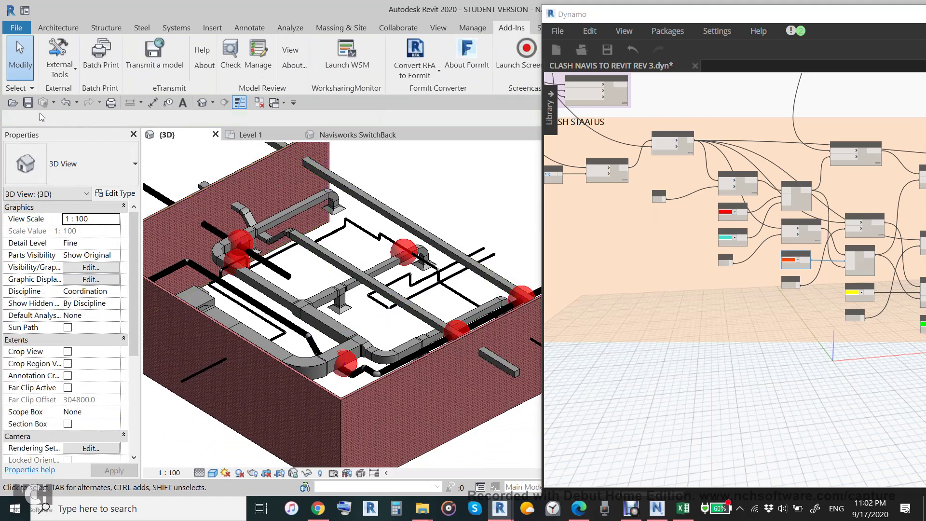
click(28, 103)
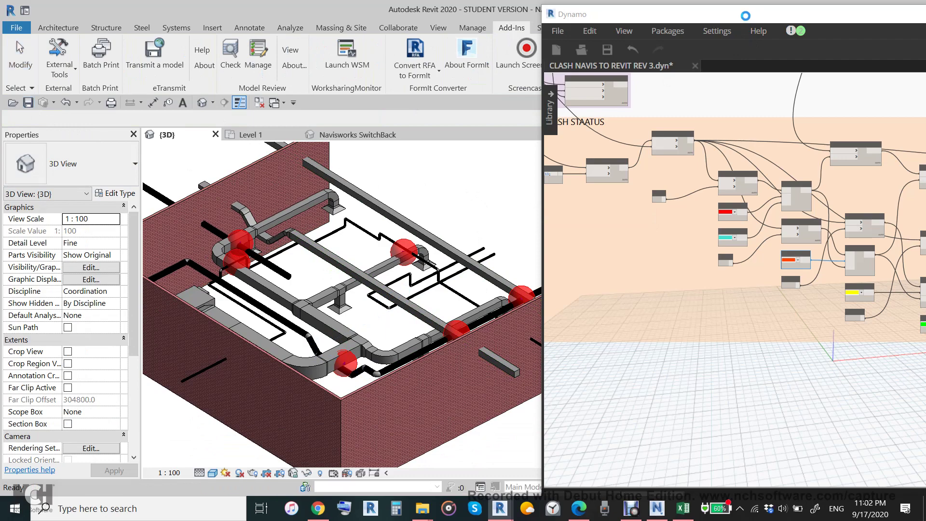
drag(745, 15, 418, 196)
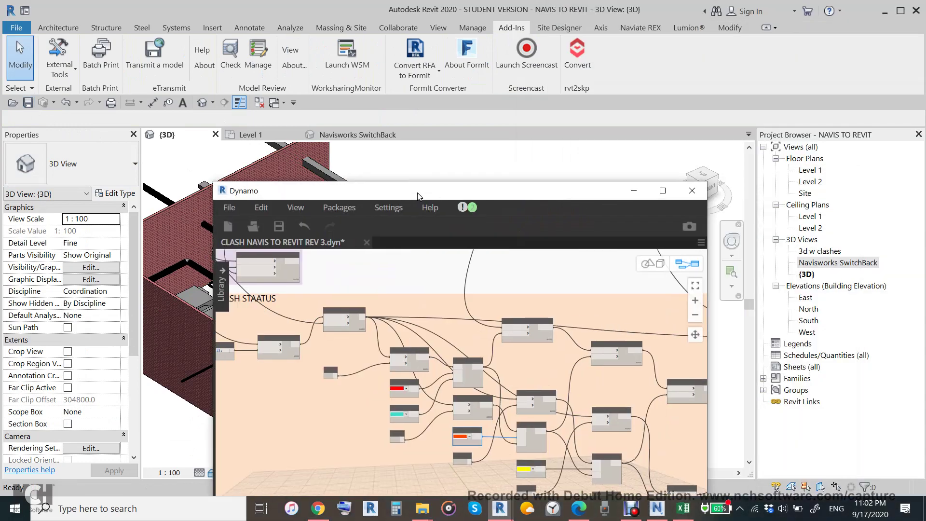
click(634, 190)
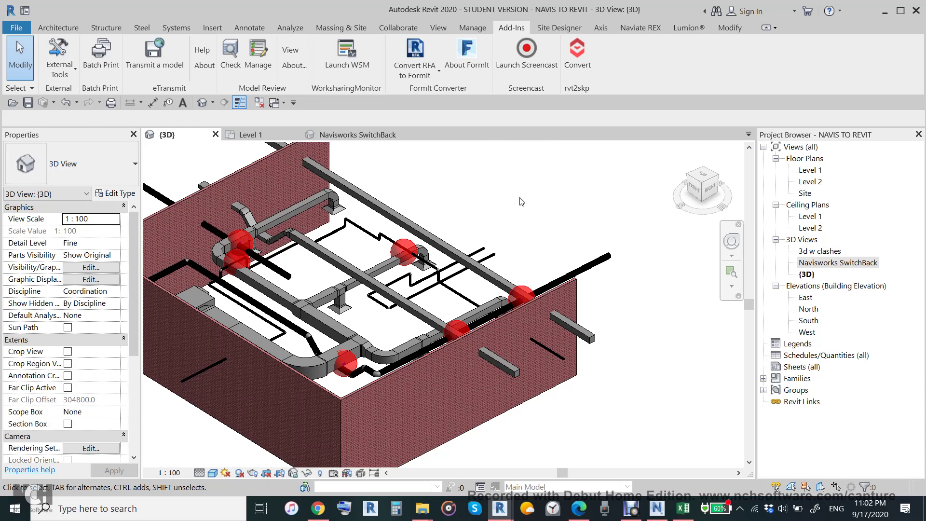
Step: Filter the whole model down to Generic Models, delete all the clash balls and save the Revit model
drag(579, 185, 193, 423)
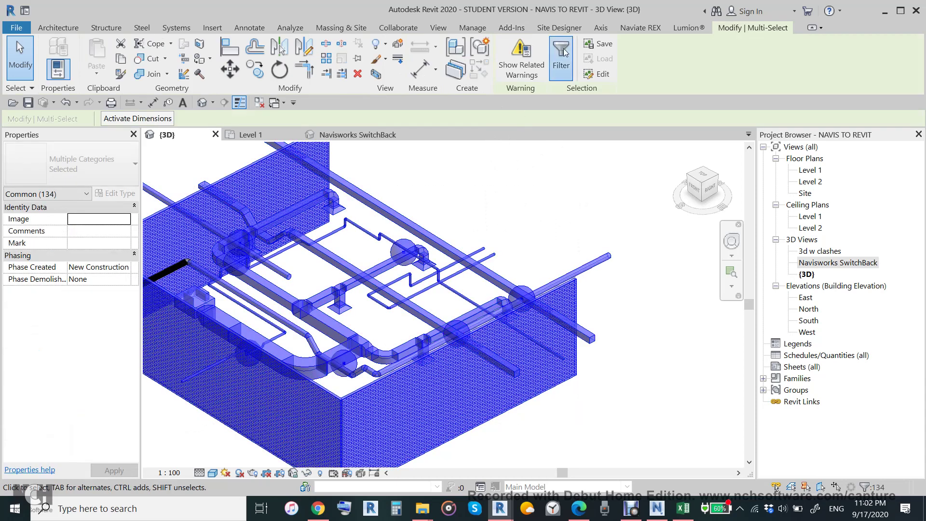
click(561, 58)
click(788, 131)
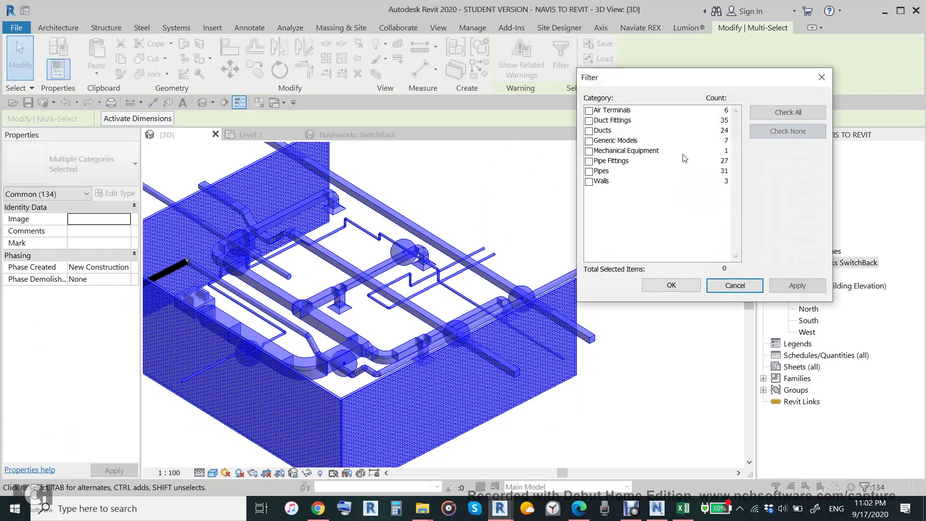
click(589, 141)
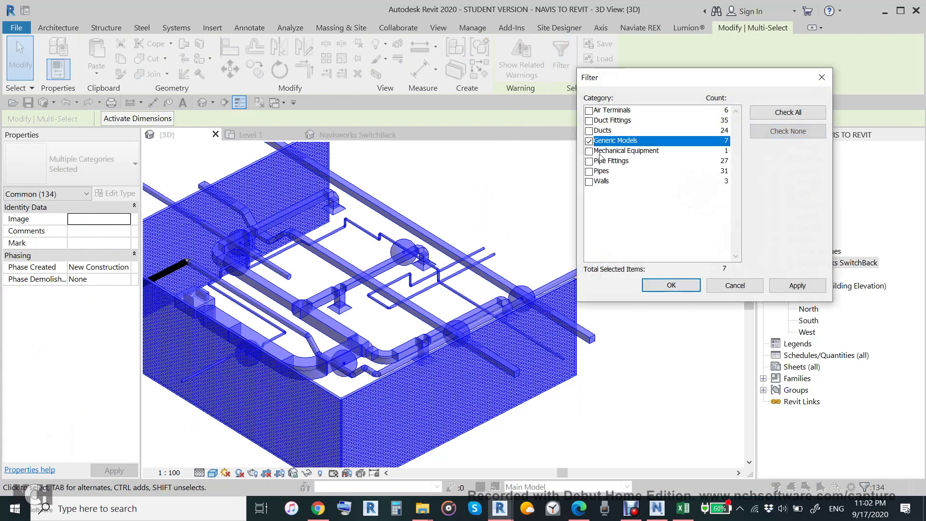
click(671, 286)
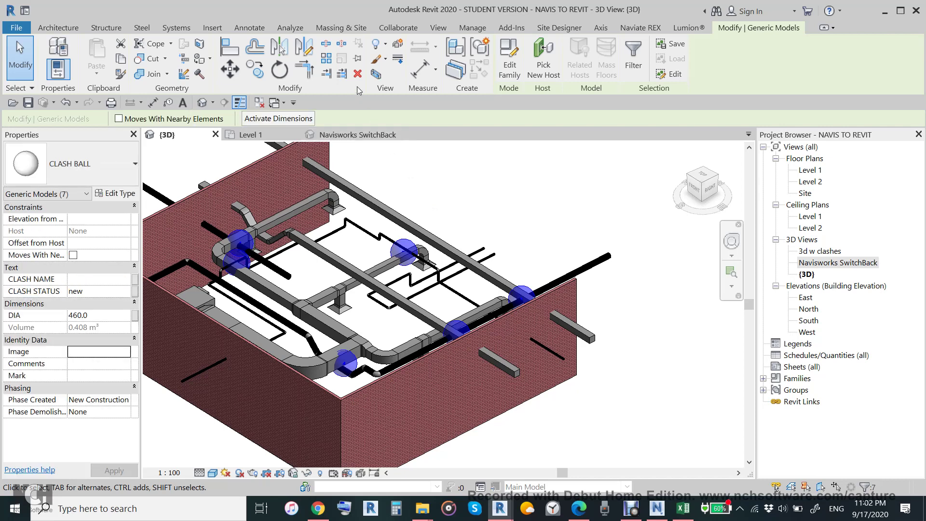
key(Delete)
scroll(540, 212, down, 2)
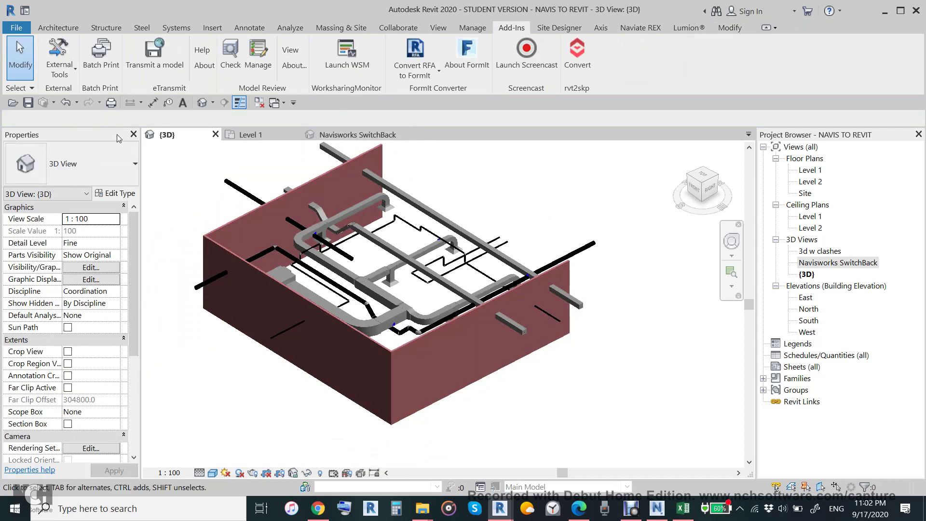
click(29, 103)
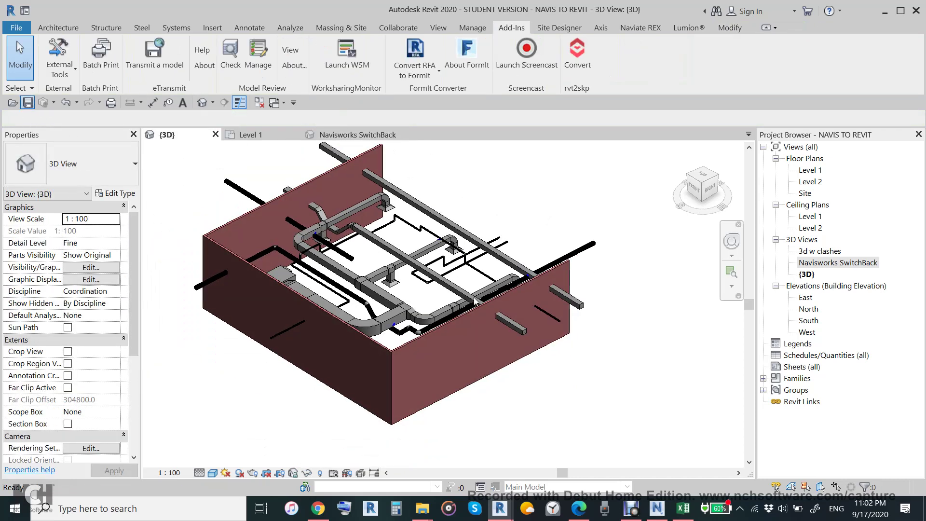
Step: Switch to Navisworks, refresh the model from the saved Revit file and re-run the DUCTS VS PIPES clash test
click(658, 504)
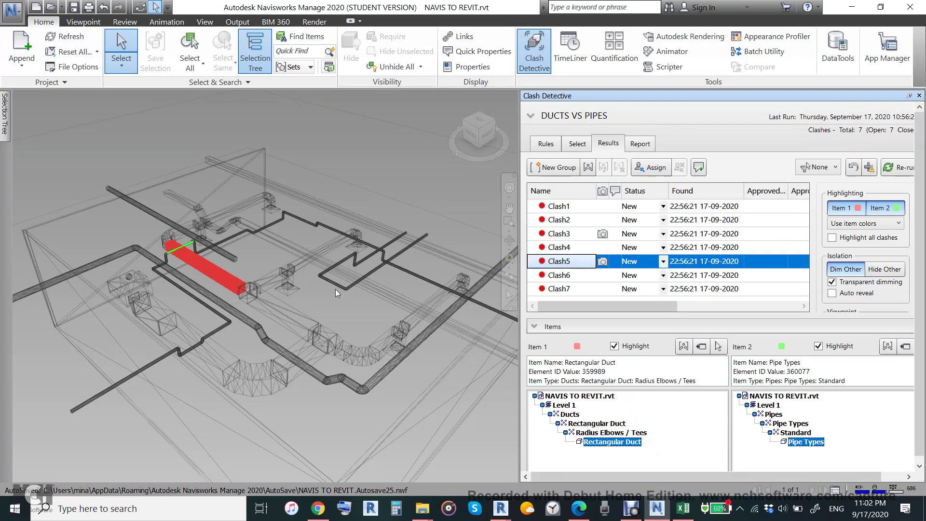
click(68, 36)
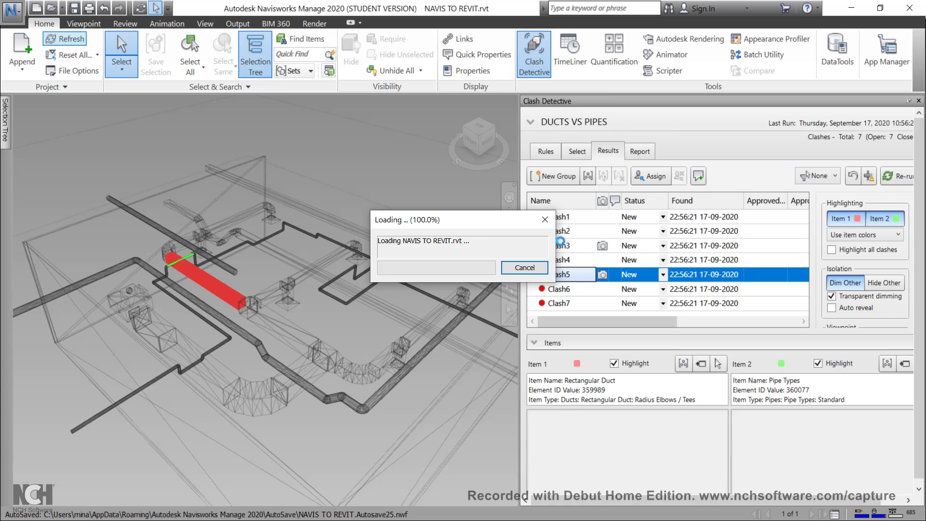
drag(462, 226, 351, 172)
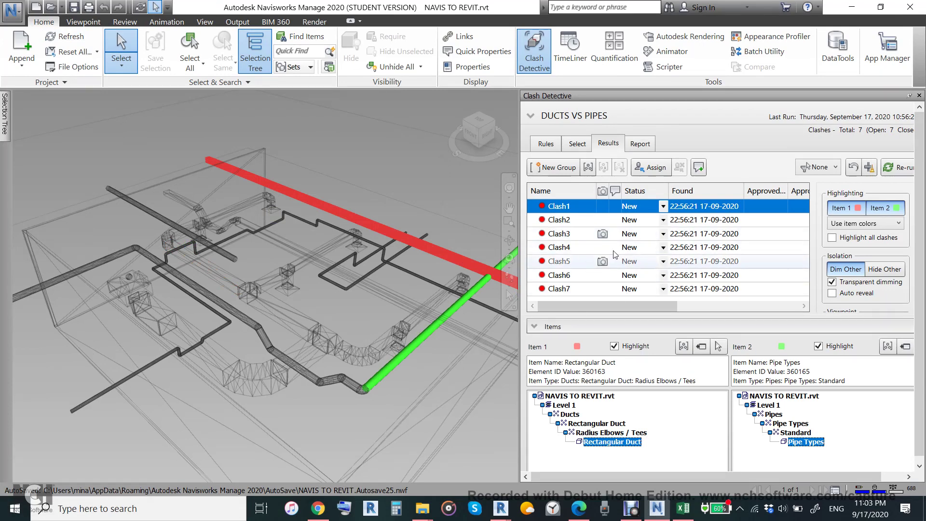
click(901, 168)
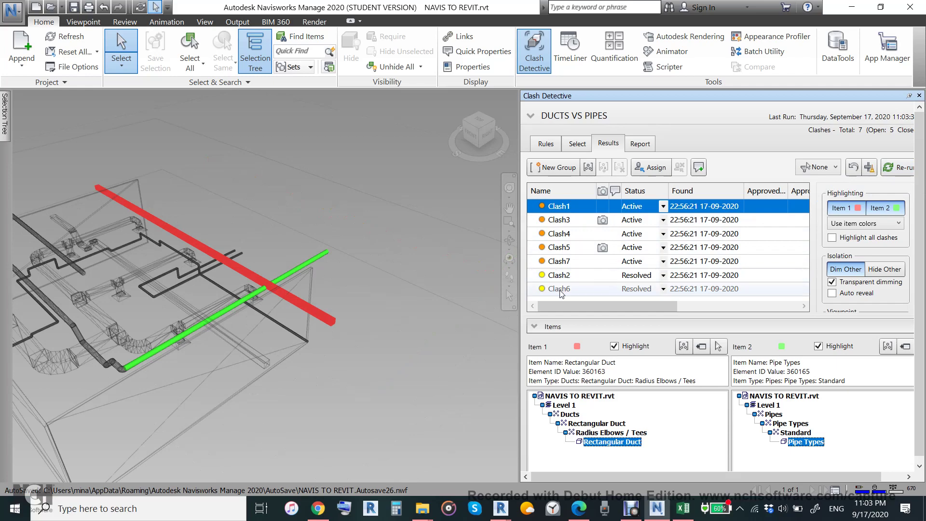
Step: Inspect Clash2 and Clash6 in the model and set the status of Clash2 to Approved
click(564, 276)
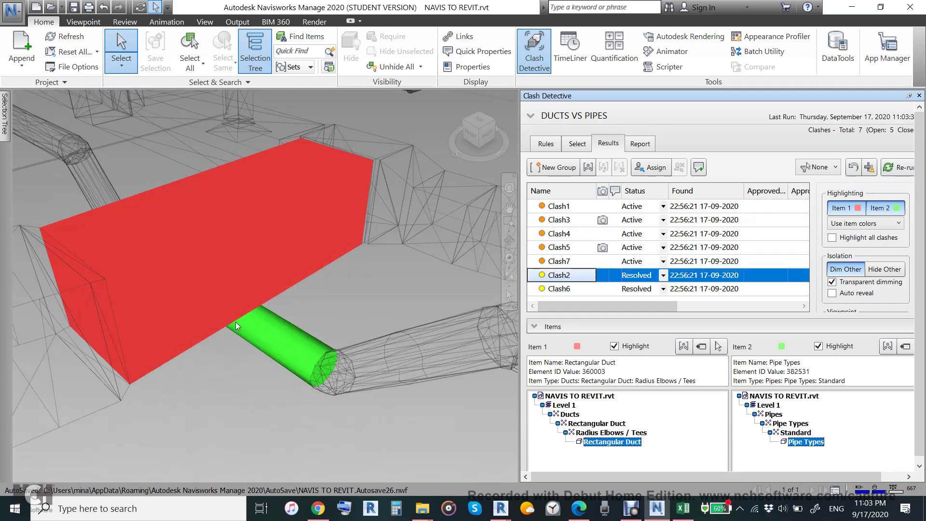
click(552, 289)
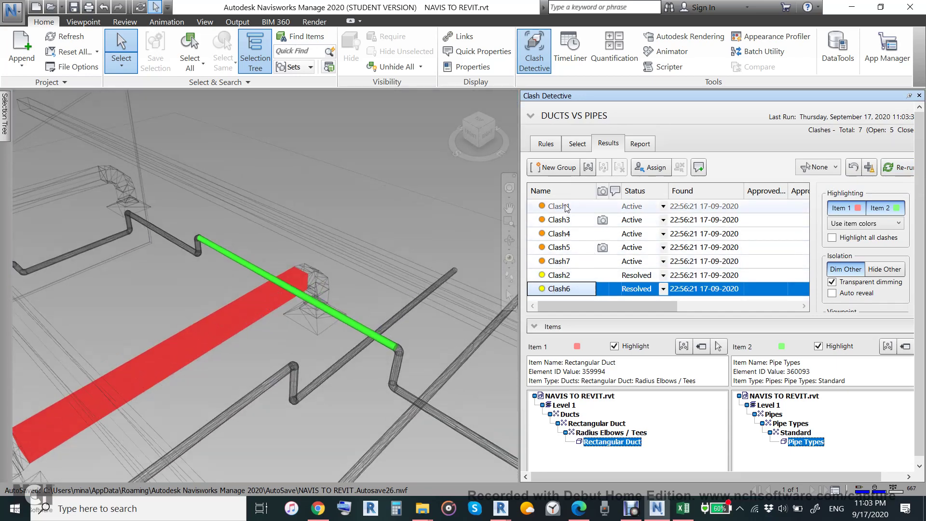
click(560, 275)
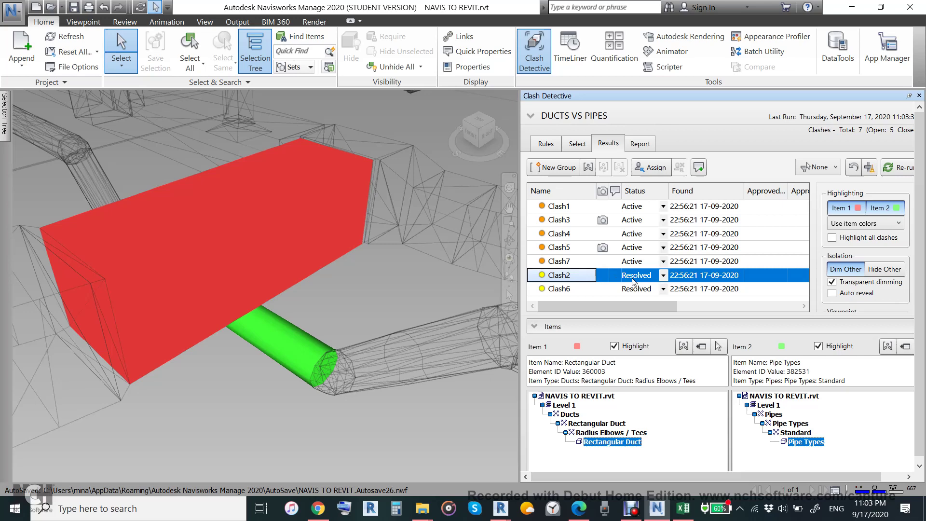
click(664, 275)
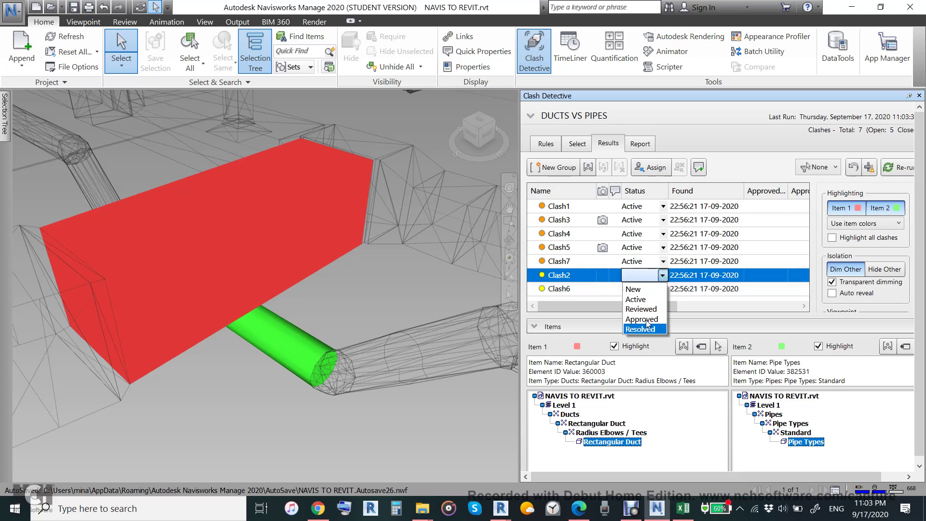
click(646, 319)
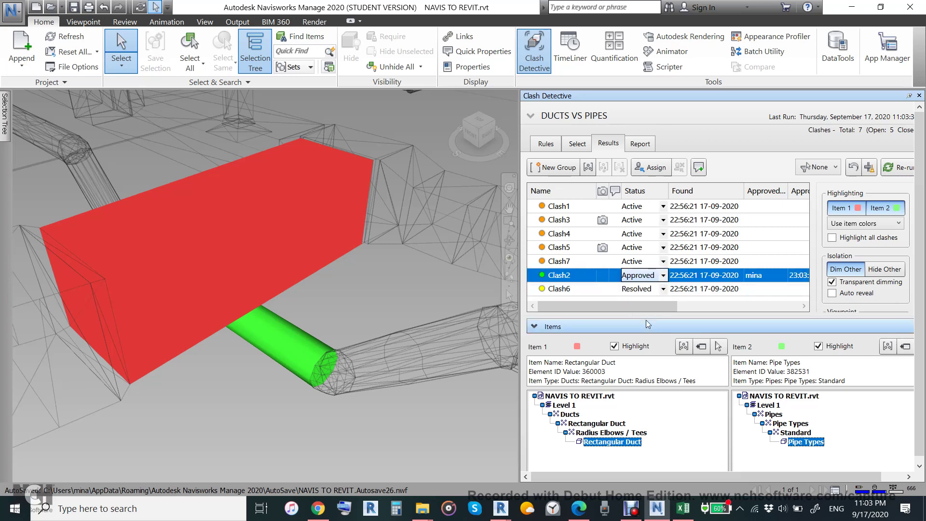
Step: Review Clash6 and set the status of Clash1 to New
click(559, 289)
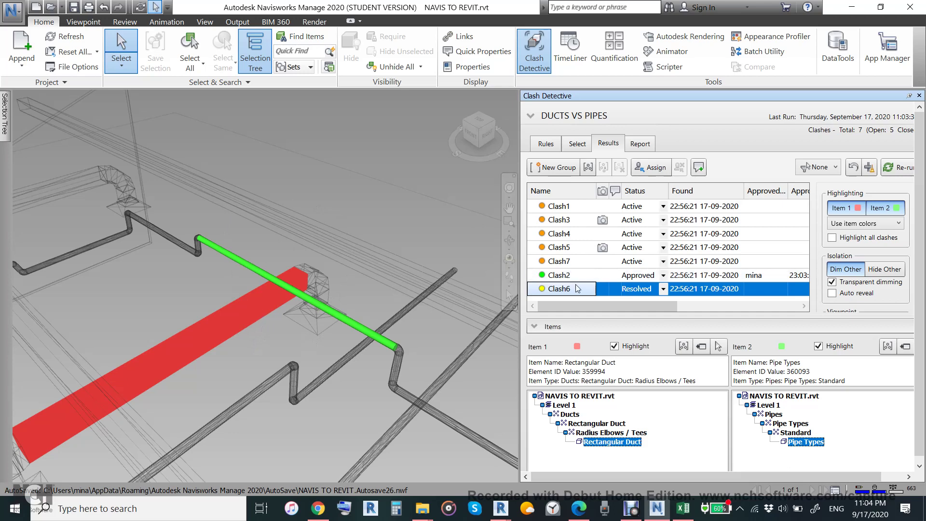
click(561, 207)
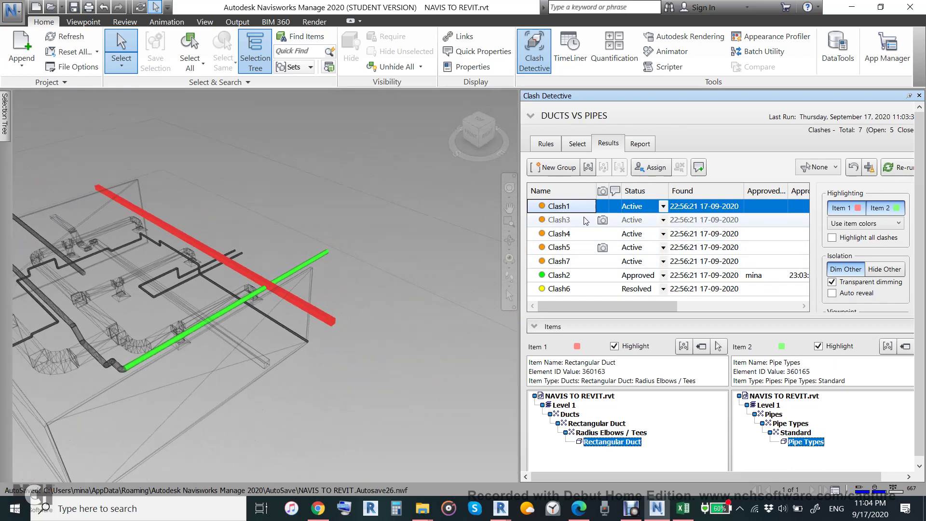
click(664, 207)
click(641, 221)
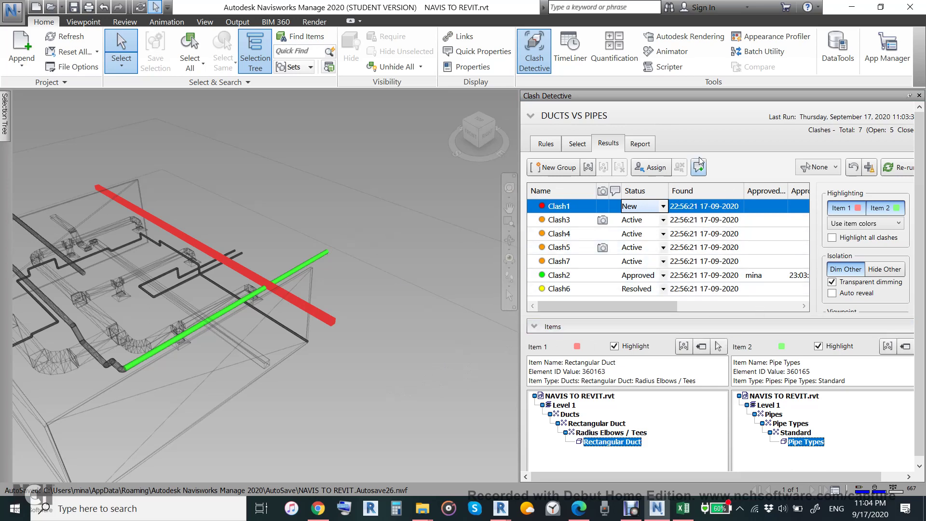
Step: Close the old DUCTS VS PIPES workbook in Excel and write the current test's XML report over the existing DUCTS VS PIPES file
click(647, 147)
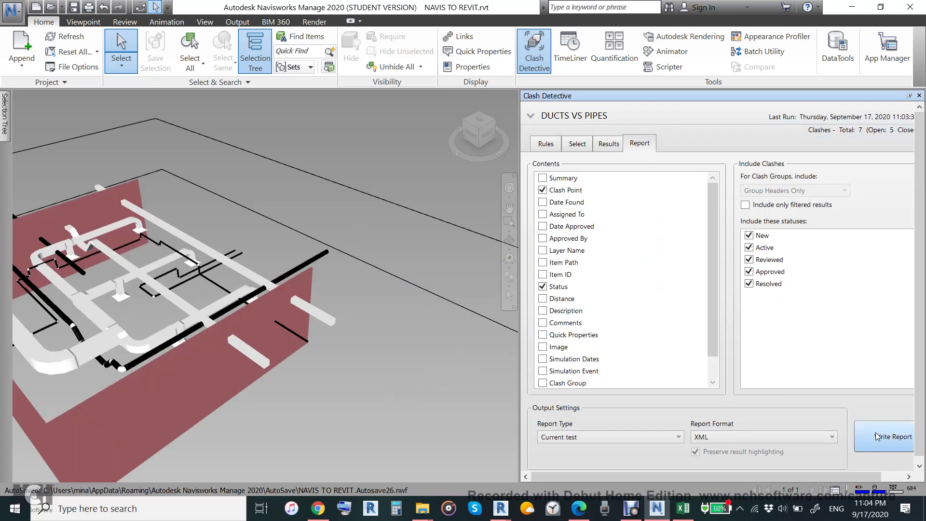
click(682, 515)
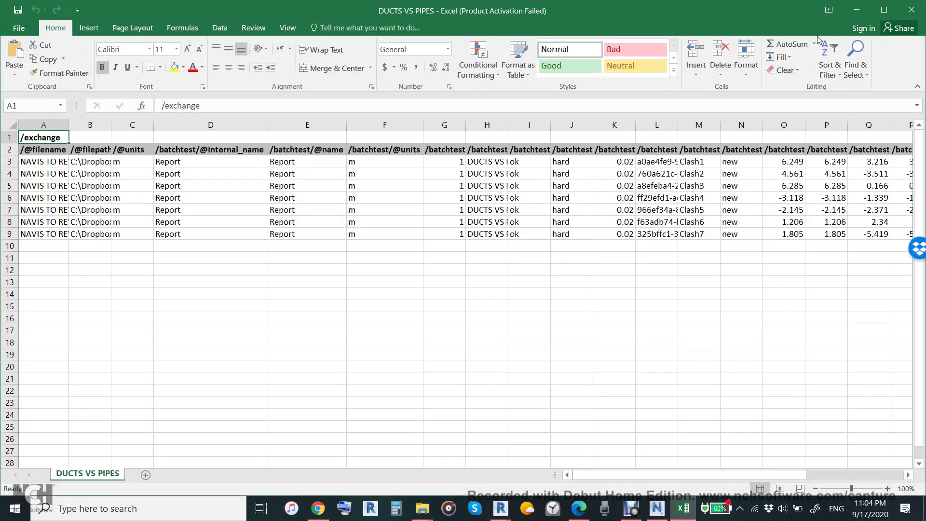
click(913, 7)
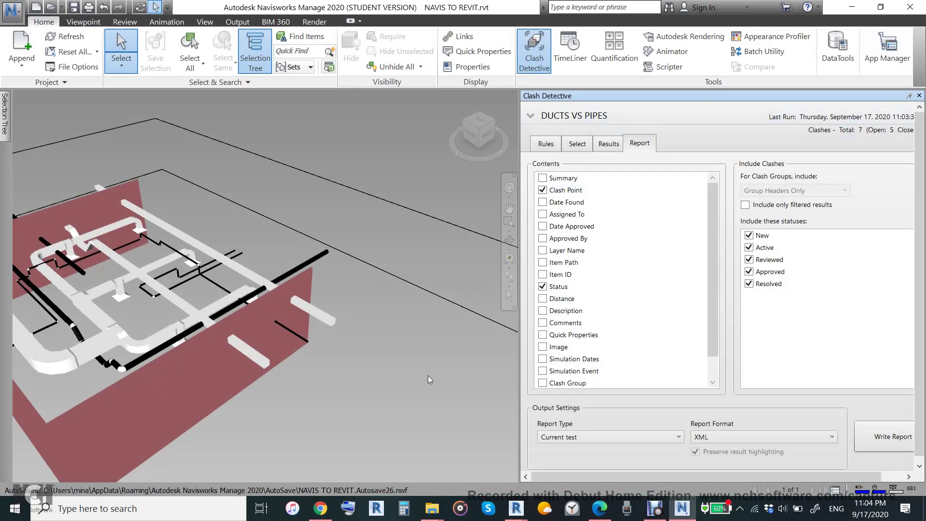
click(887, 440)
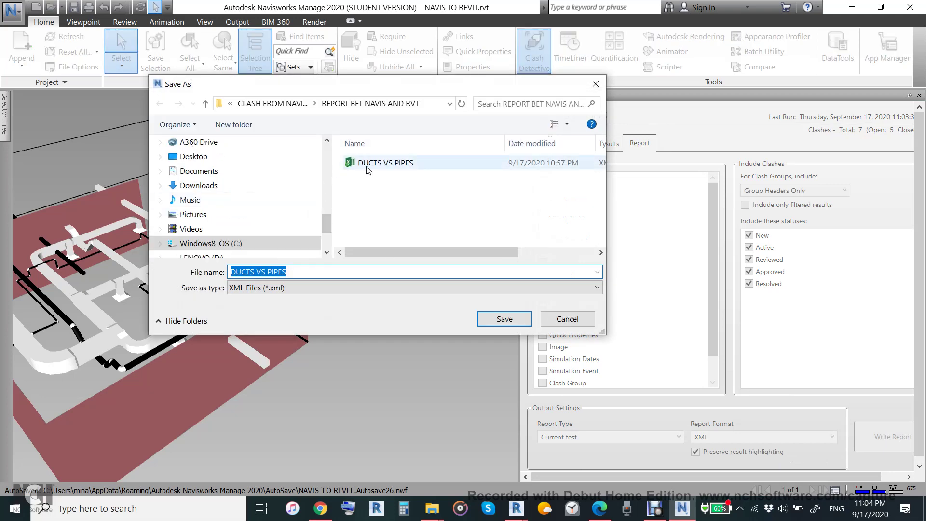
click(381, 162)
click(503, 322)
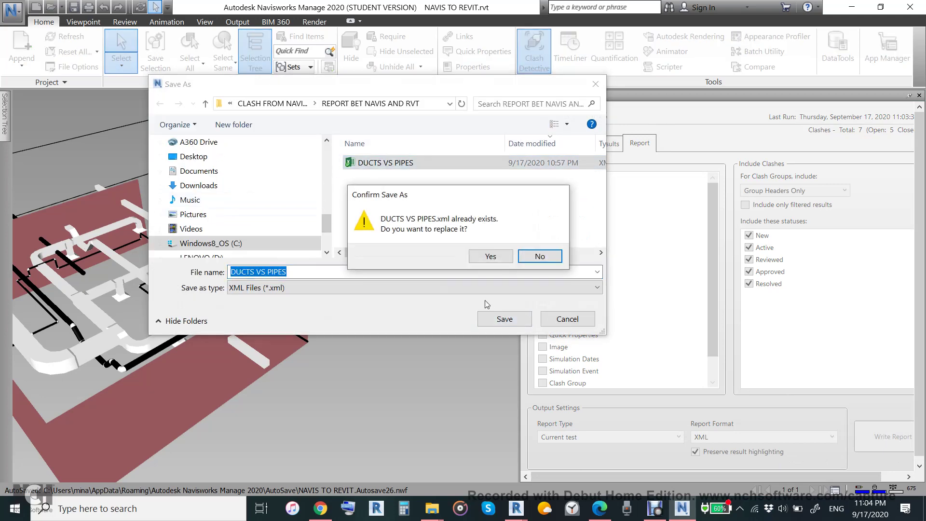
click(485, 259)
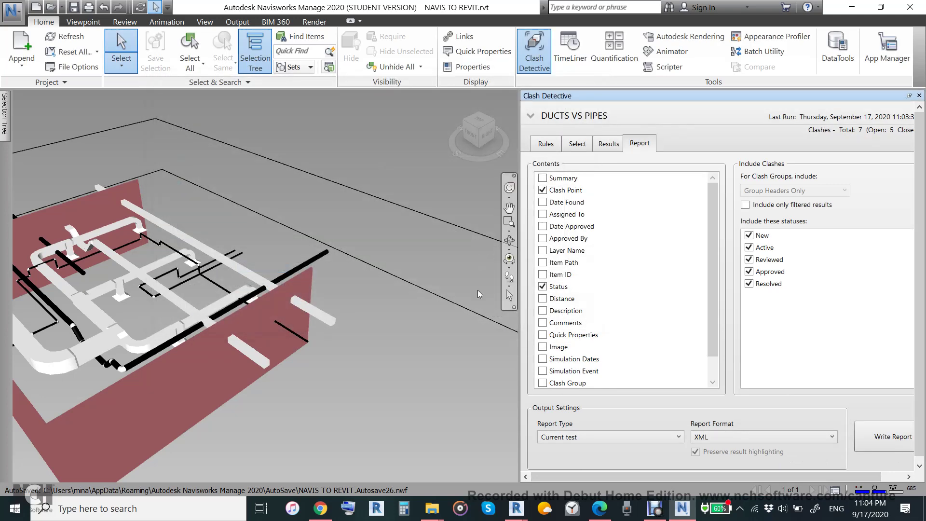
Step: Open the DUCTS VS PIPES XML file from the REPORT BET NAVIS AND RVT folder in Excel 2016 as a read-only workbook, dismissing the activation notice
mouse_move(426, 514)
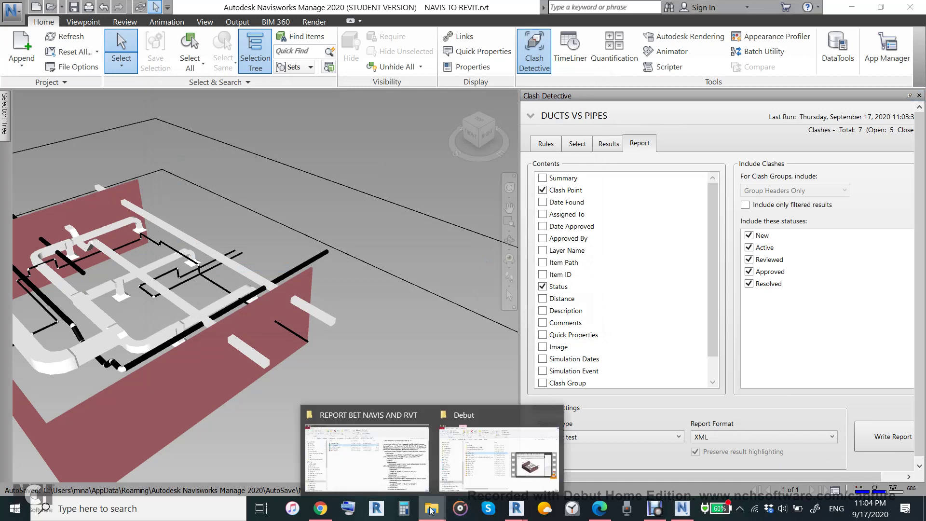
click(357, 448)
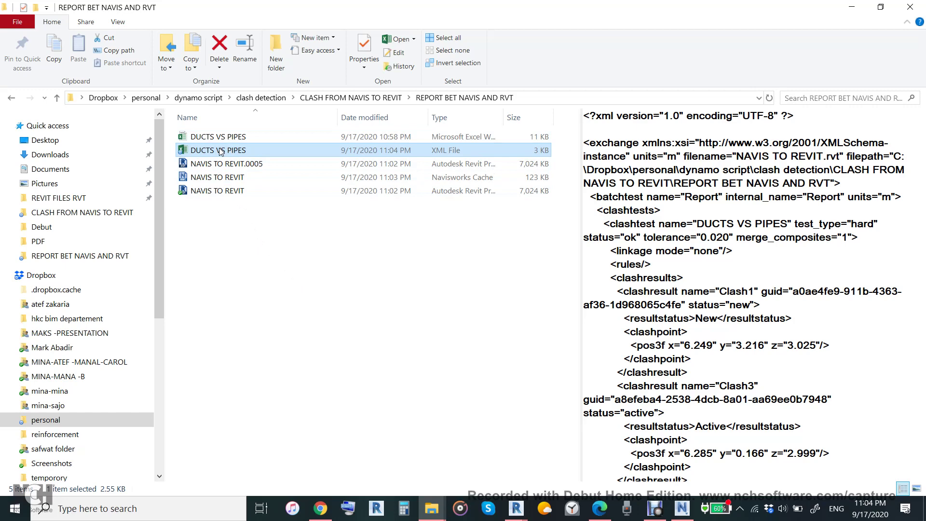
right_click(221, 152)
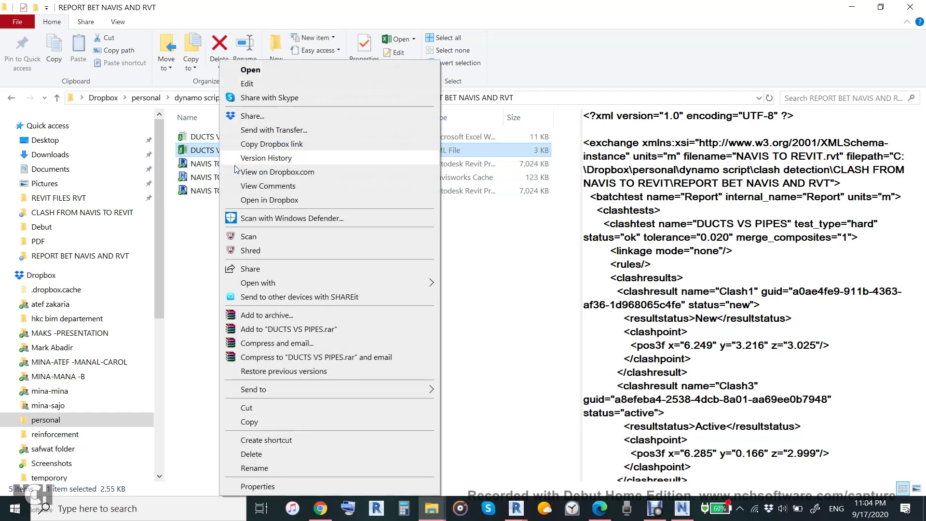
mouse_move(429, 283)
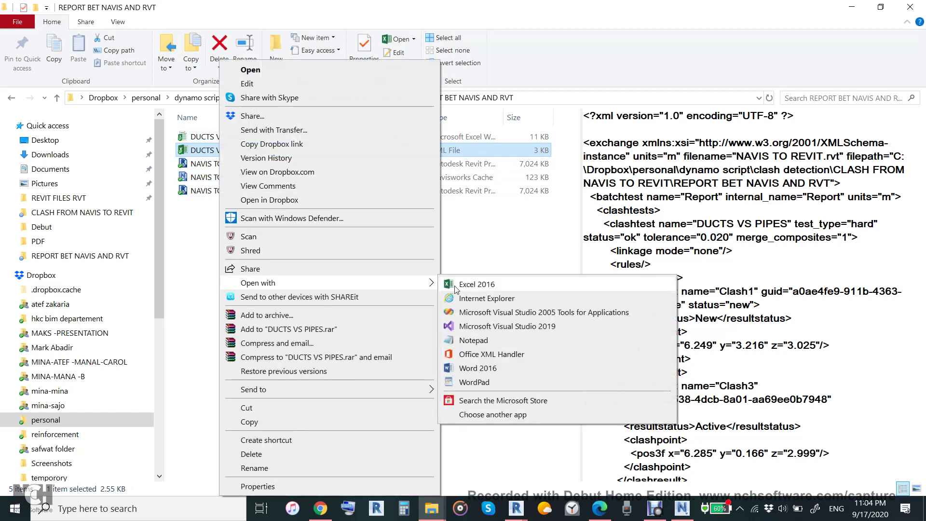
click(457, 288)
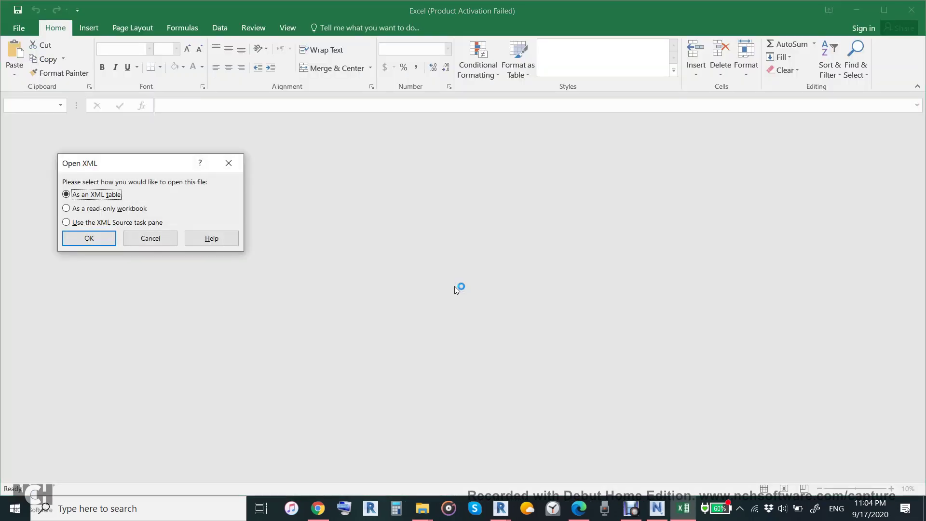
click(87, 213)
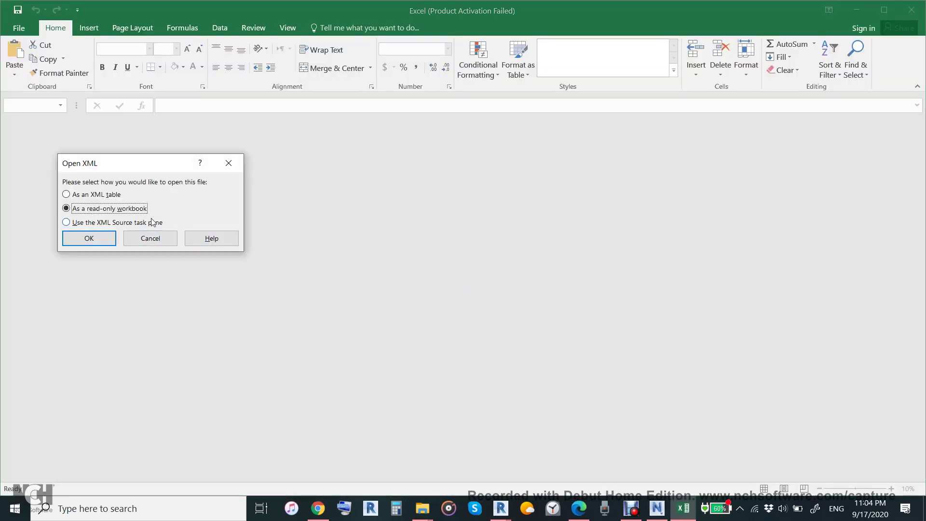
click(98, 245)
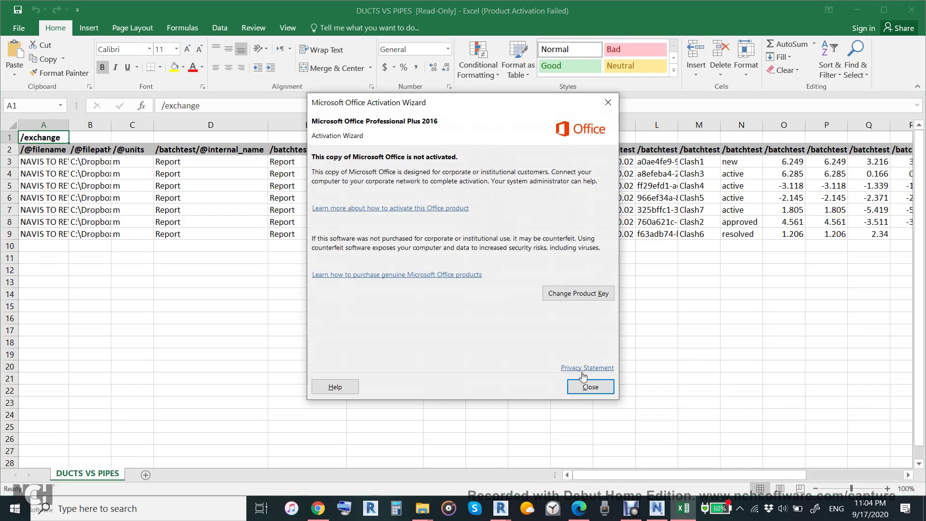
click(587, 383)
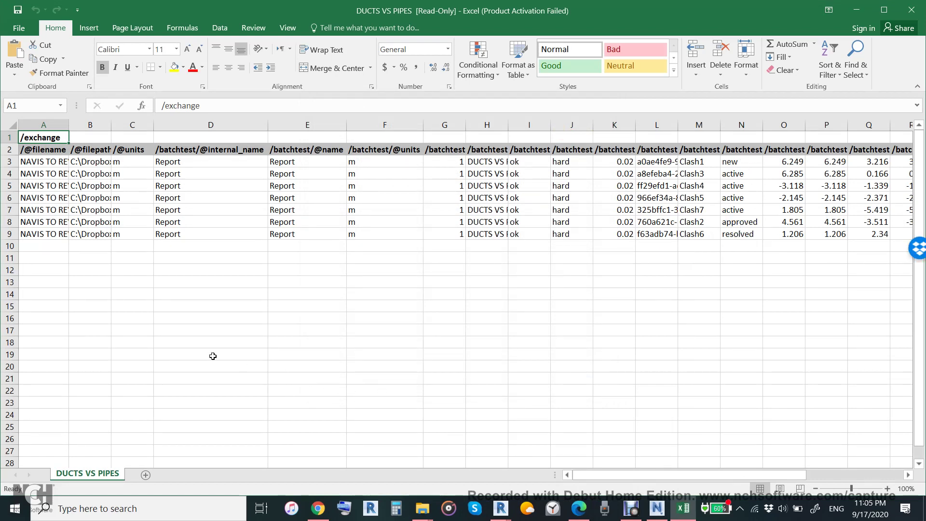
Step: Save the read-only report as an Excel Workbook over the existing DUCTS VS PIPES file in the REPORT BET NAVIS AND RVT folder
click(17, 9)
click(481, 297)
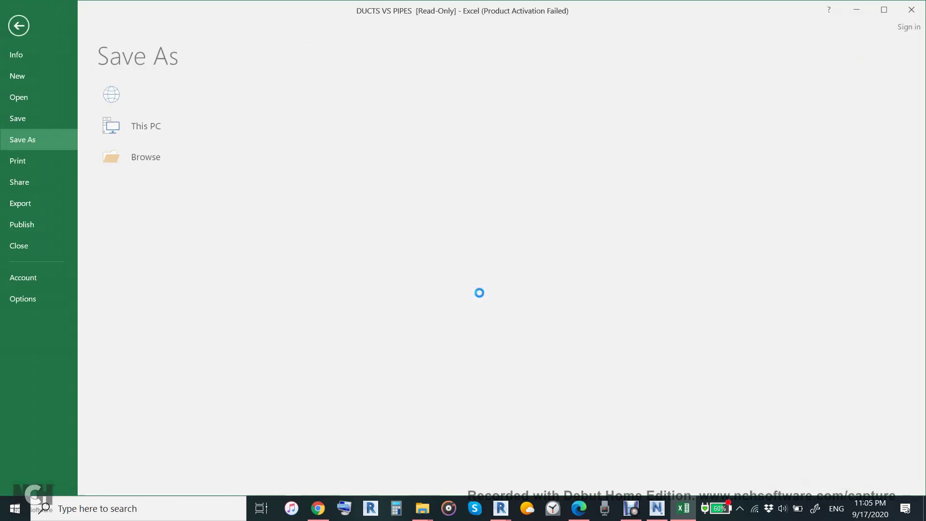
click(341, 110)
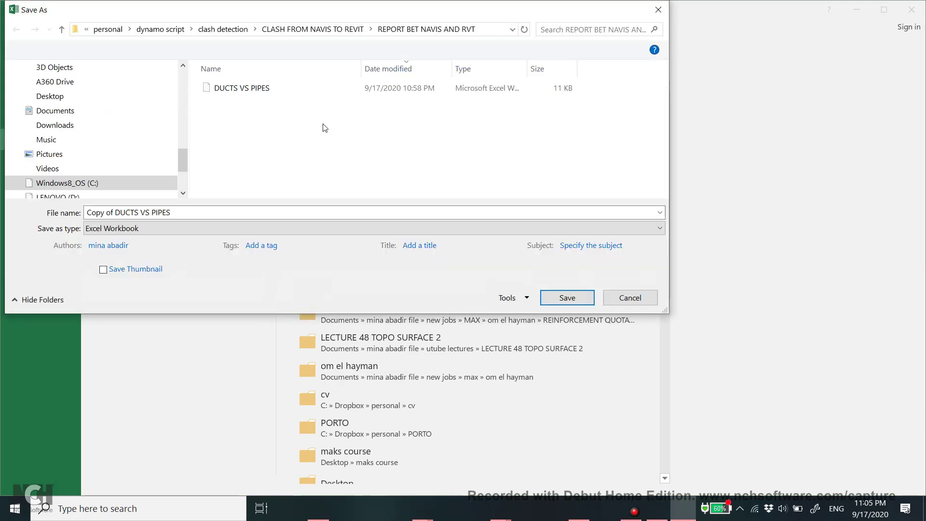
click(251, 88)
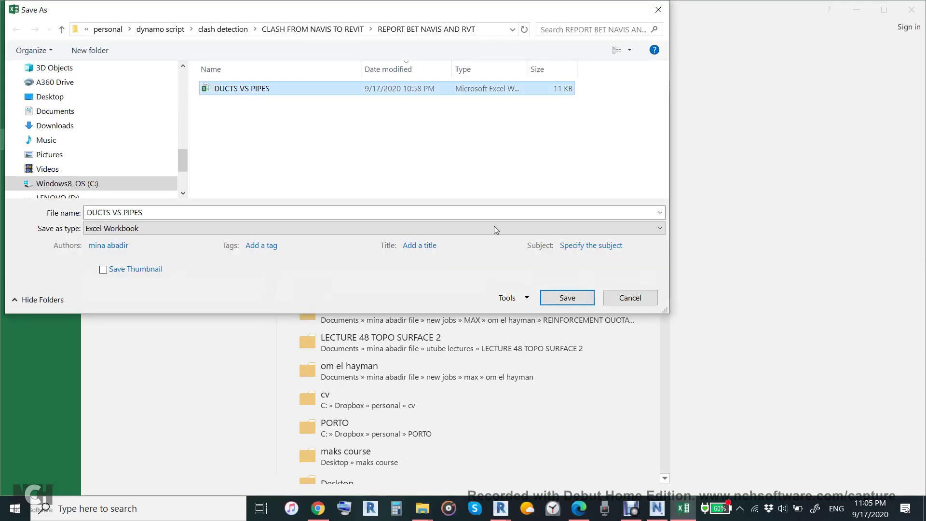
click(561, 298)
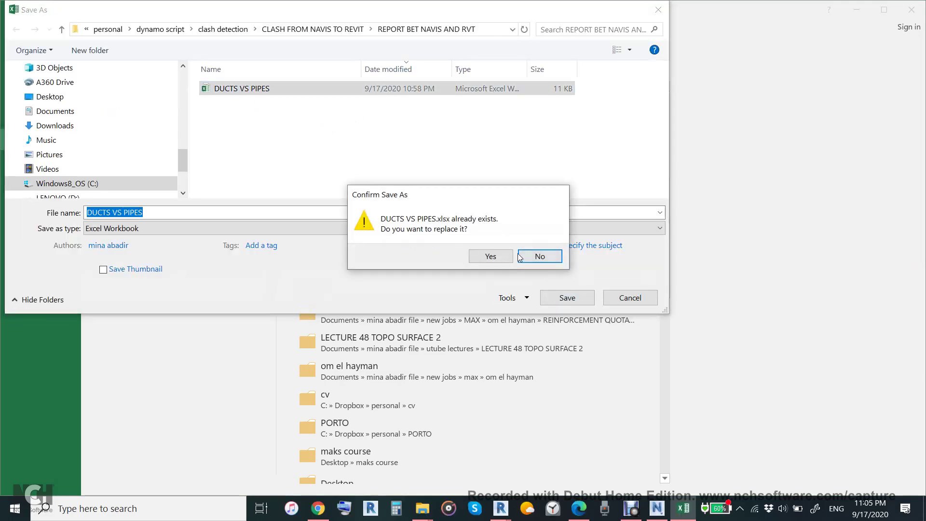
click(491, 256)
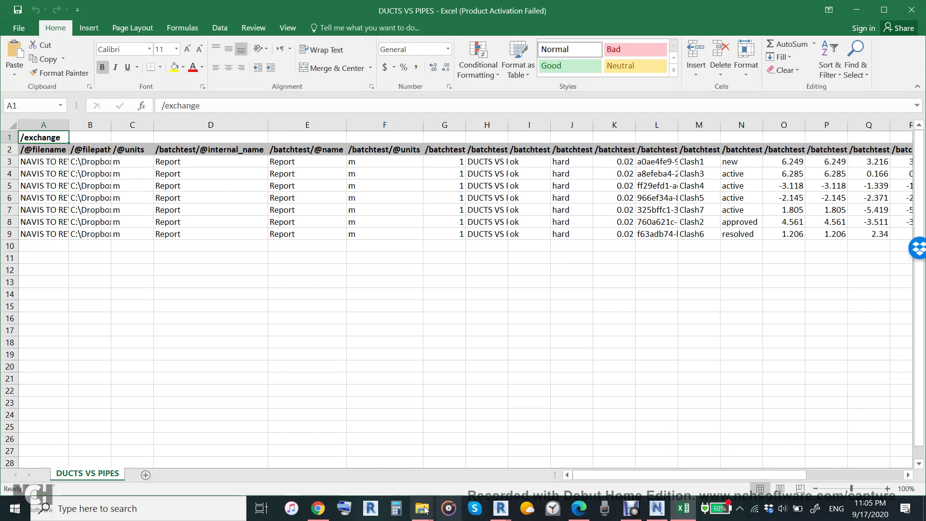
Step: Switch to Revit and Dynamo, place the Dynamo window beside the 3D view and run the CLASH NAVIS TO REVIT REV 3 graph
mouse_move(501, 509)
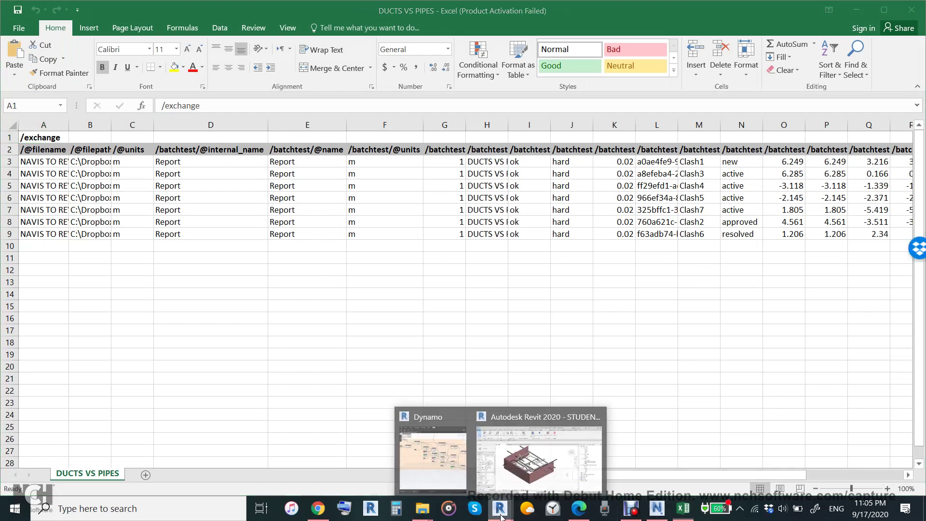
click(517, 478)
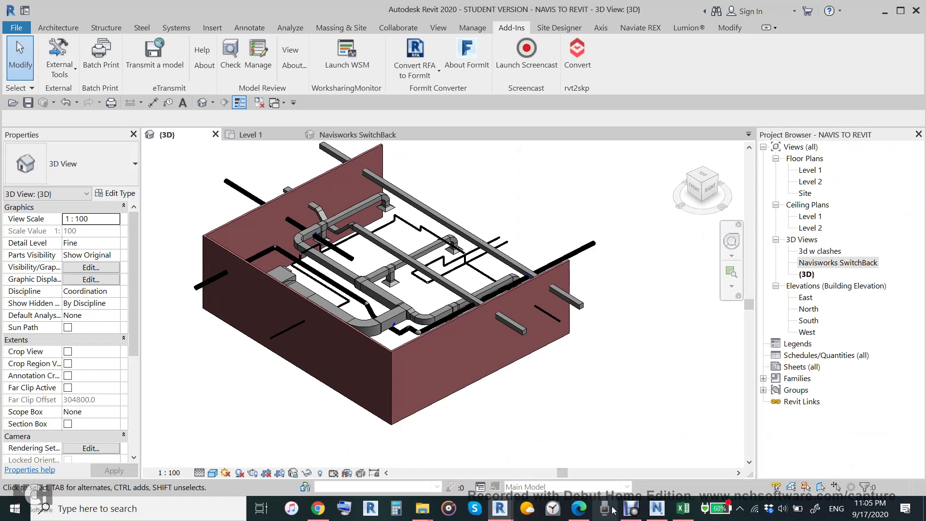
mouse_move(501, 509)
click(451, 461)
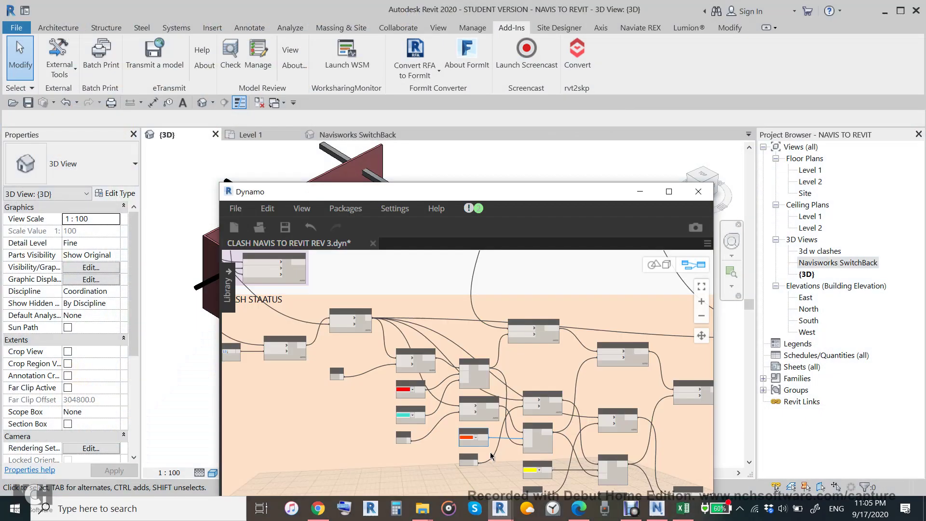
drag(437, 195, 786, 63)
drag(694, 63, 808, 21)
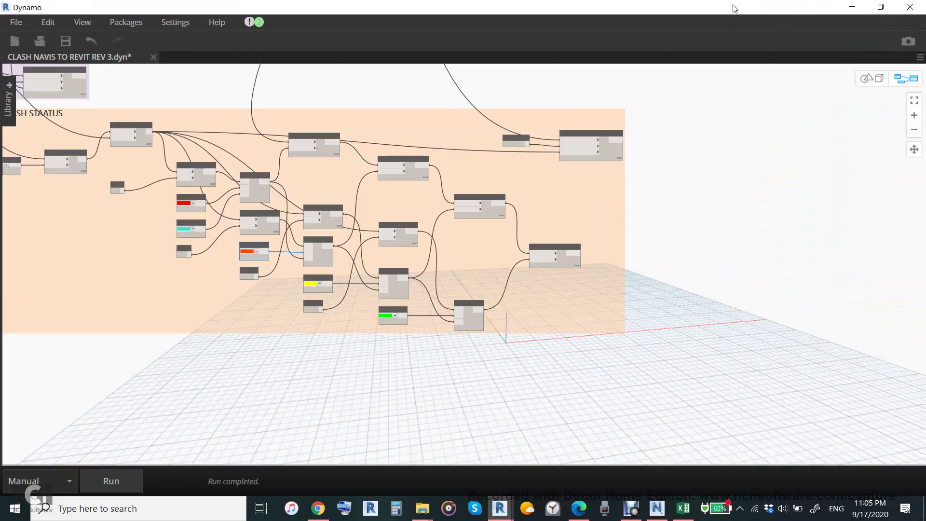
double_click(740, 7)
drag(636, 71, 743, 18)
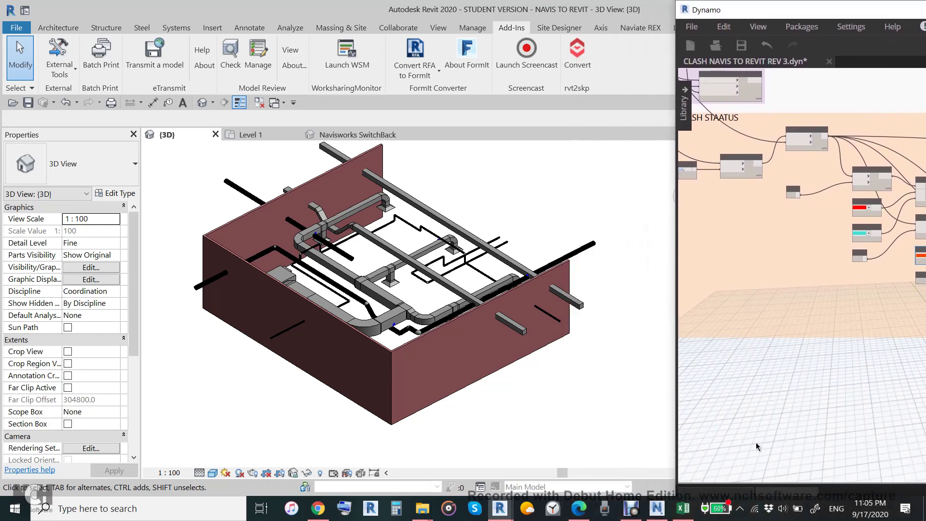
click(791, 491)
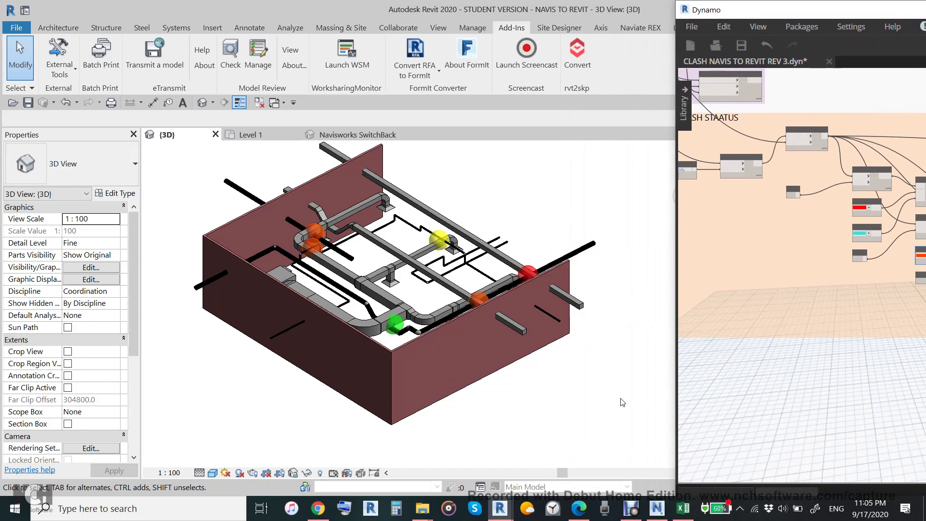
Step: Examine the coloured clash balls at the duct and pipe crossings throughout the Revit 3D view
scroll(396, 333, up, 5)
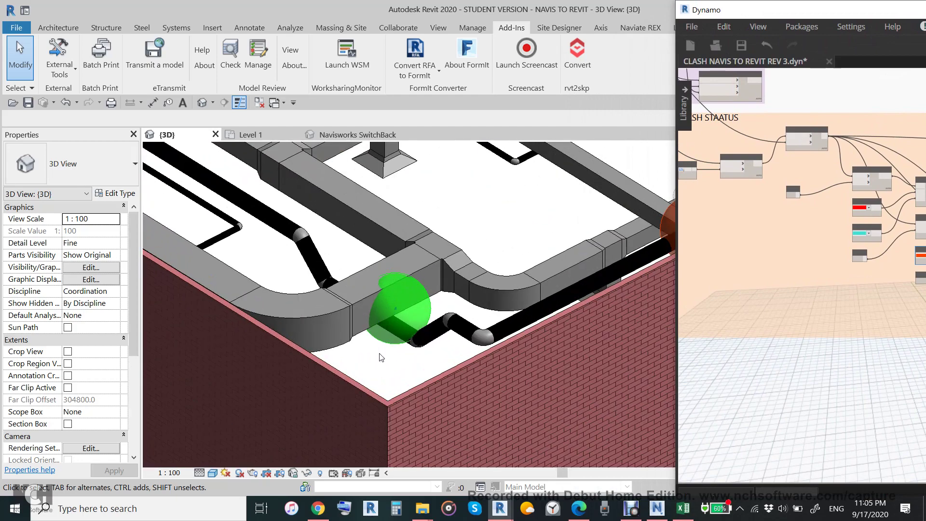
scroll(369, 348, down, 4)
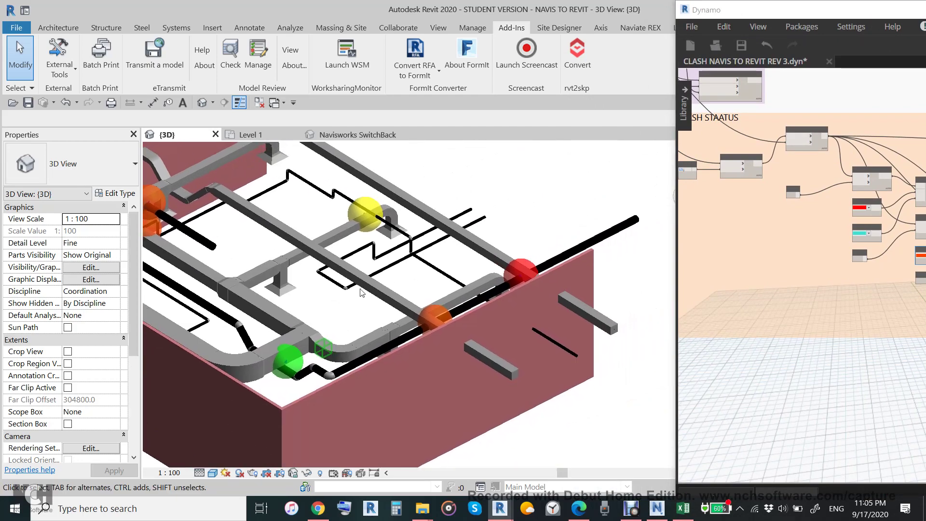
scroll(373, 222, up, 5)
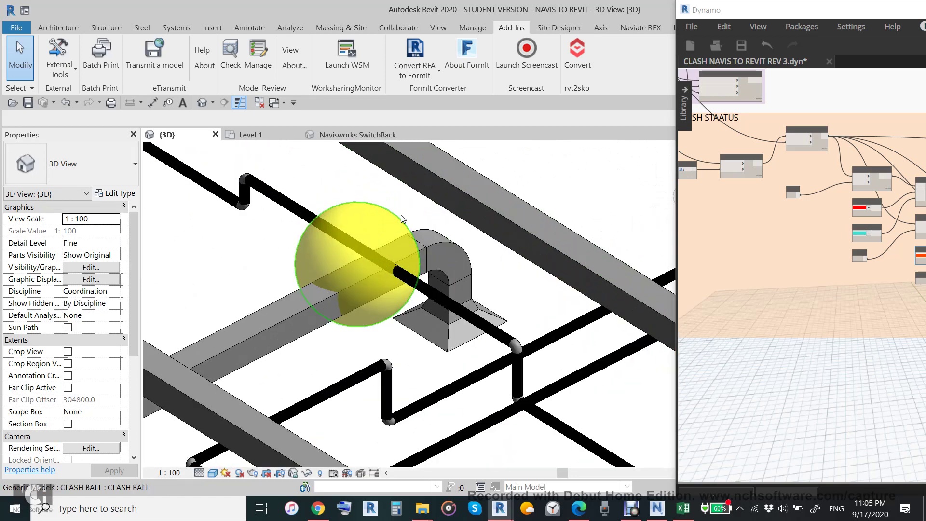
scroll(371, 211, down, 5)
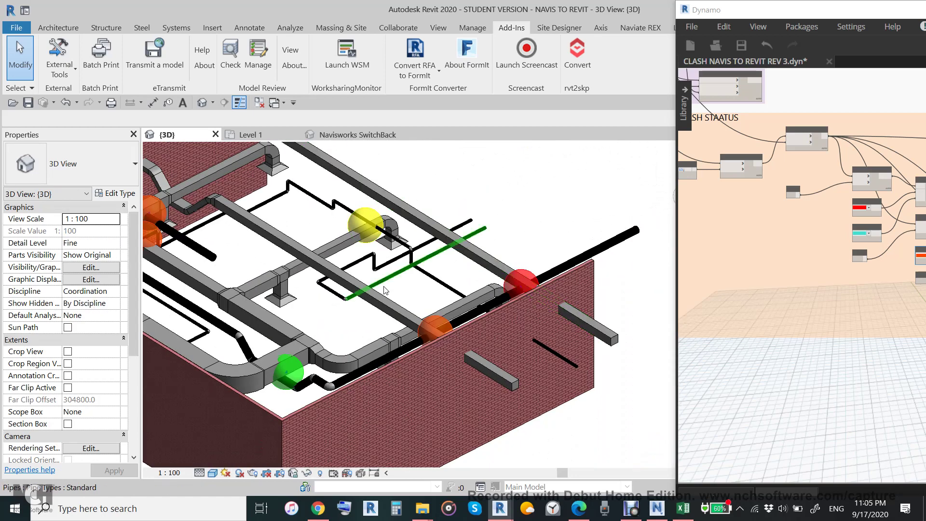
scroll(385, 290, up, 3)
scroll(263, 192, up, 4)
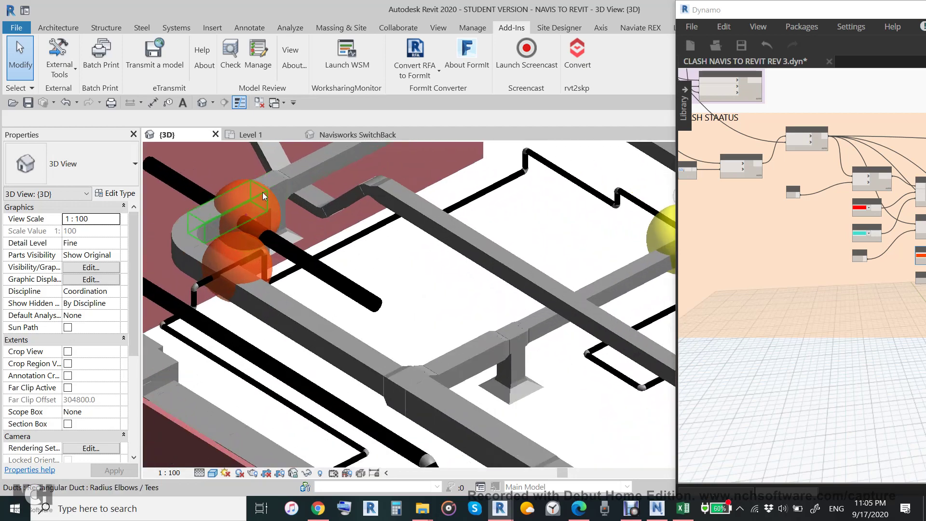
scroll(262, 192, down, 3)
scroll(263, 262, down, 2)
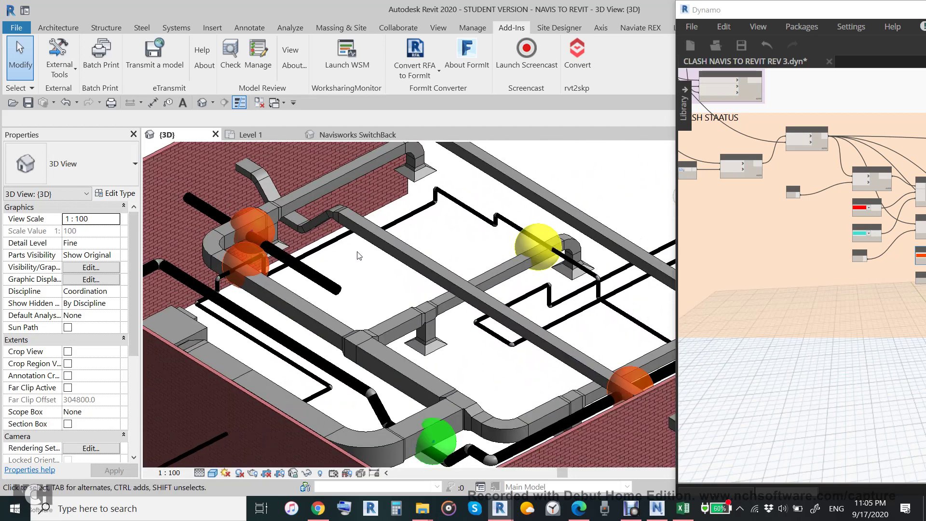
middle_drag(359, 256, 208, 201)
scroll(475, 296, down, 2)
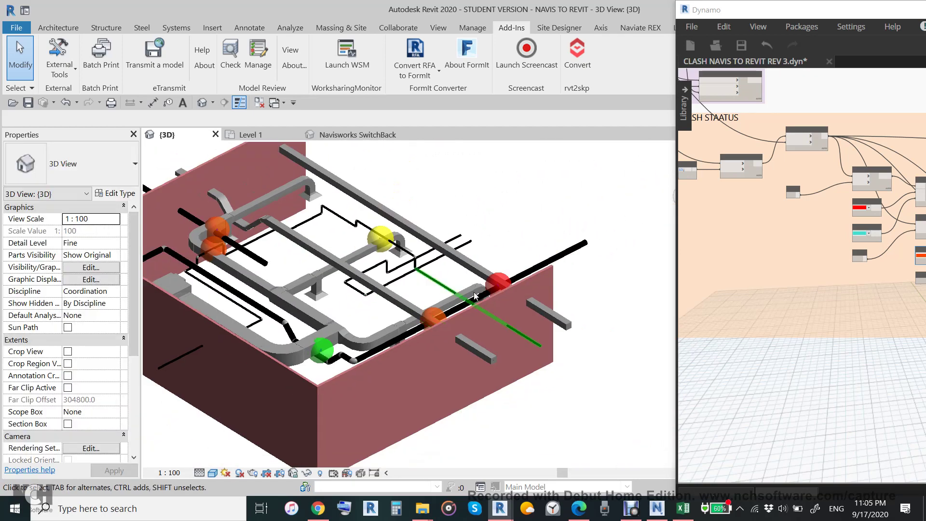
scroll(507, 272, up, 3)
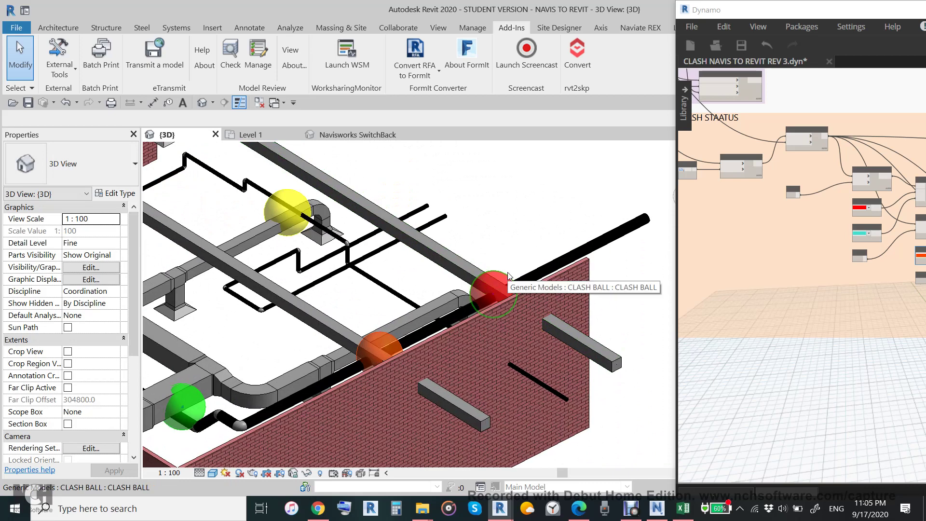
scroll(508, 272, down, 3)
middle_drag(519, 236, 577, 200)
scroll(536, 217, down, 2)
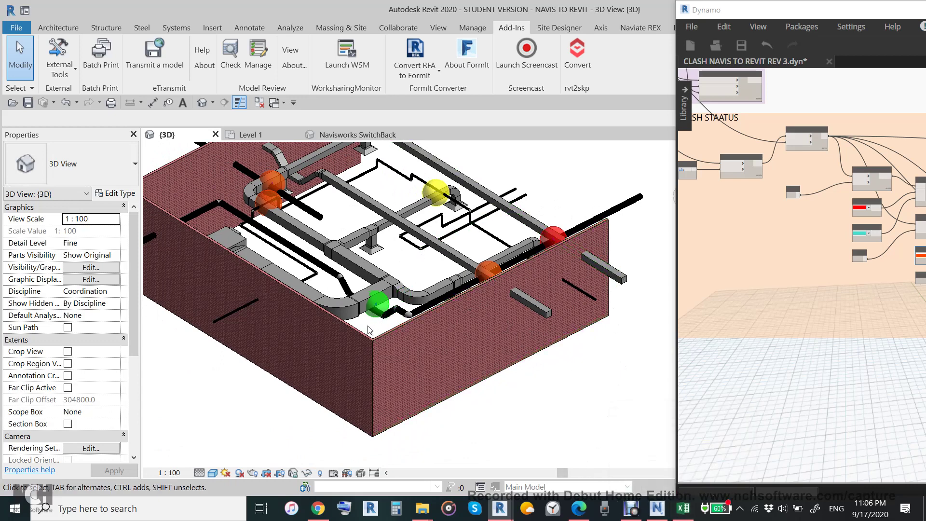
Step: Check the green ball's clash name and status in Revit and compare them with the Navisworks clash results, inspecting Clash6 there
scroll(374, 318, up, 5)
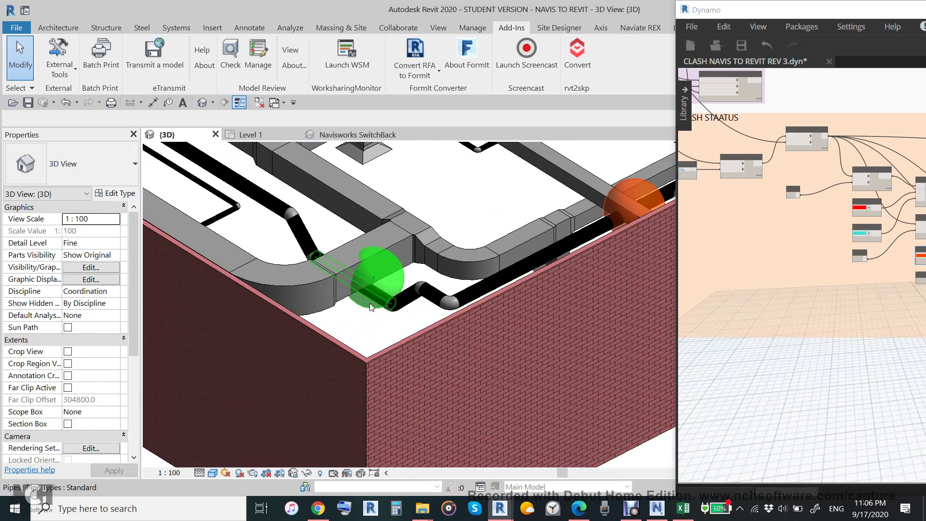
click(371, 313)
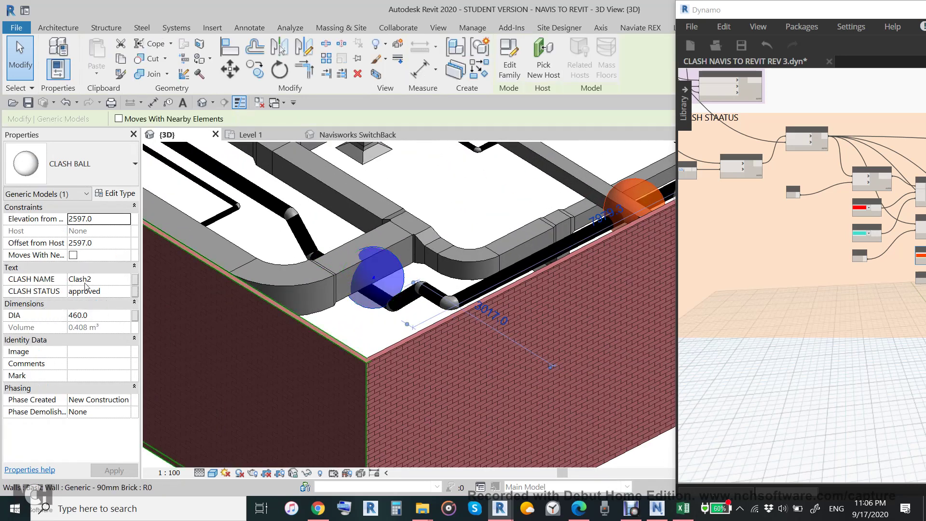
click(658, 510)
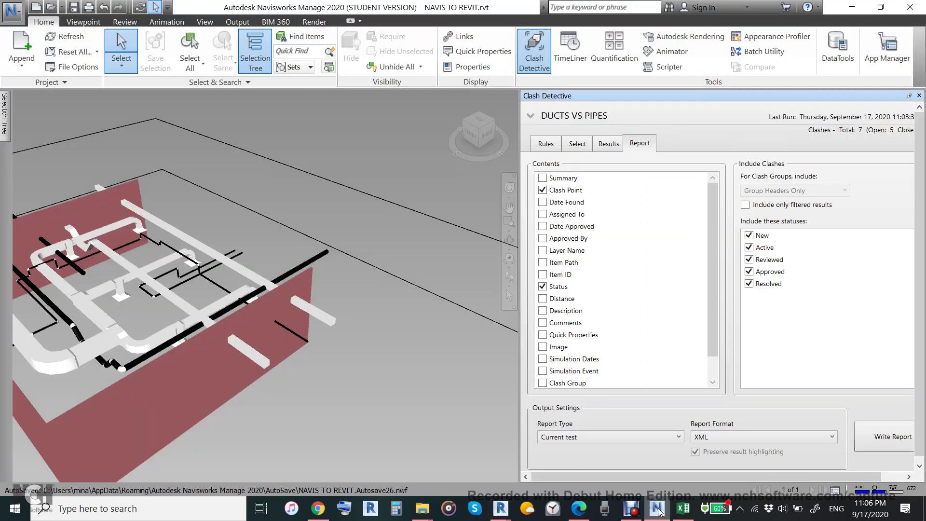
click(608, 143)
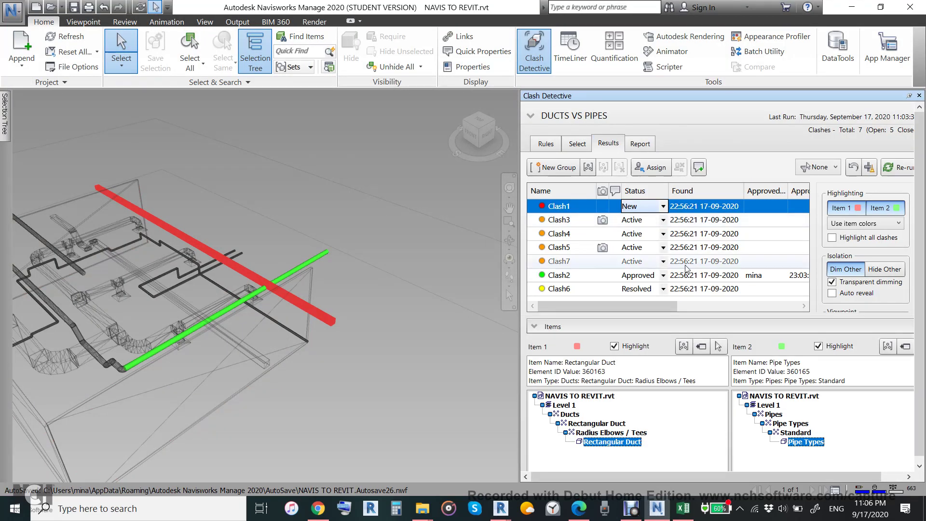
click(560, 289)
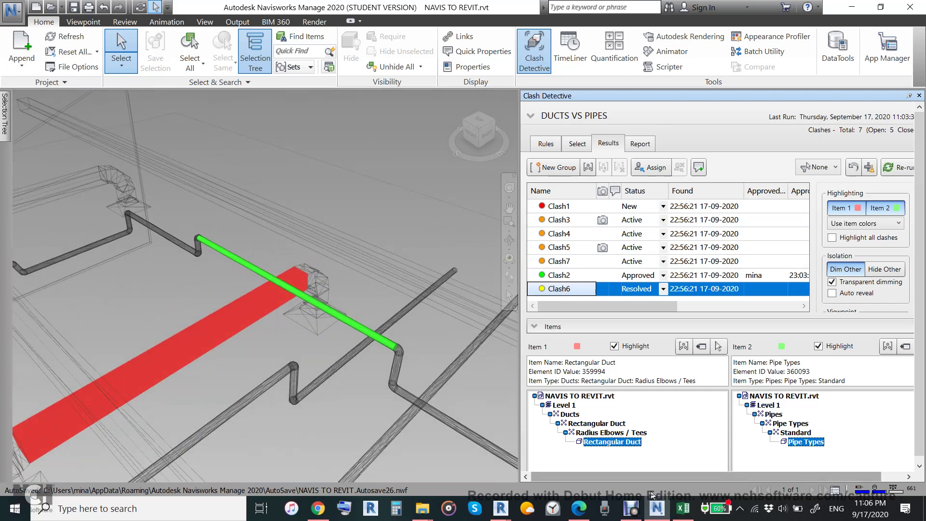
Step: Return to Revit and check the clash name and status of the yellow ball near the supply diffuser
key(alt+Tab)
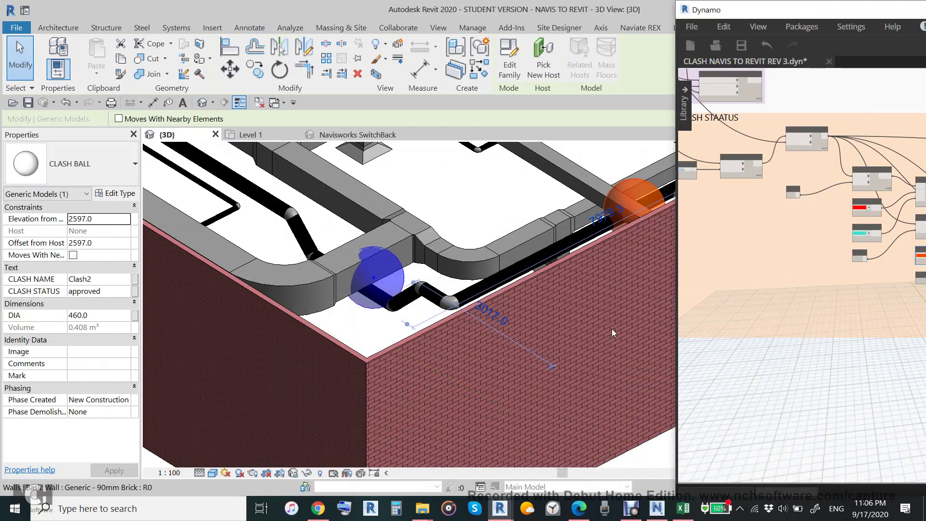
scroll(395, 280, down, 5)
scroll(408, 216, up, 4)
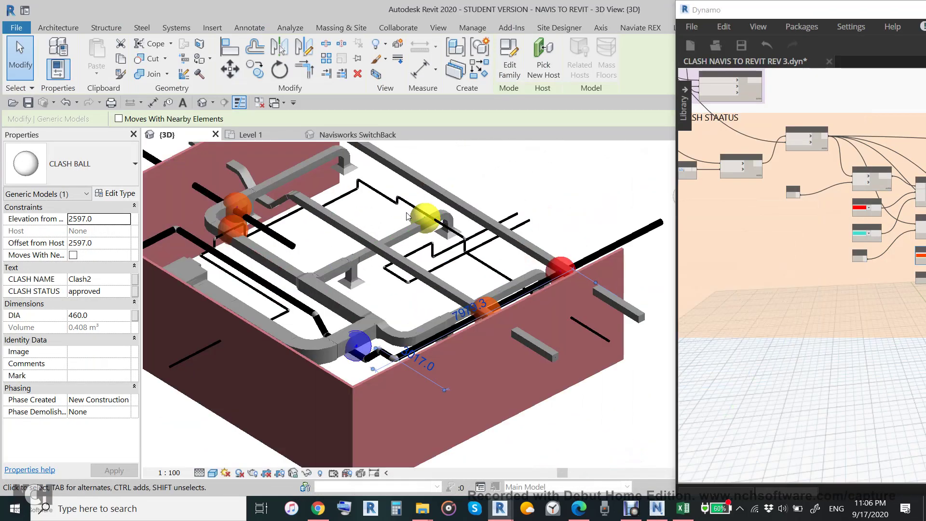
scroll(408, 215, up, 3)
key(Escape)
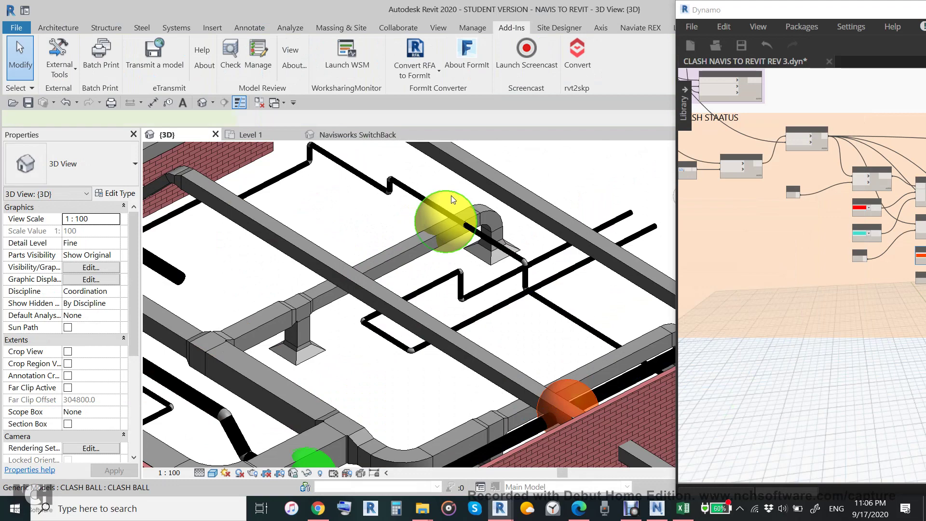
click(451, 195)
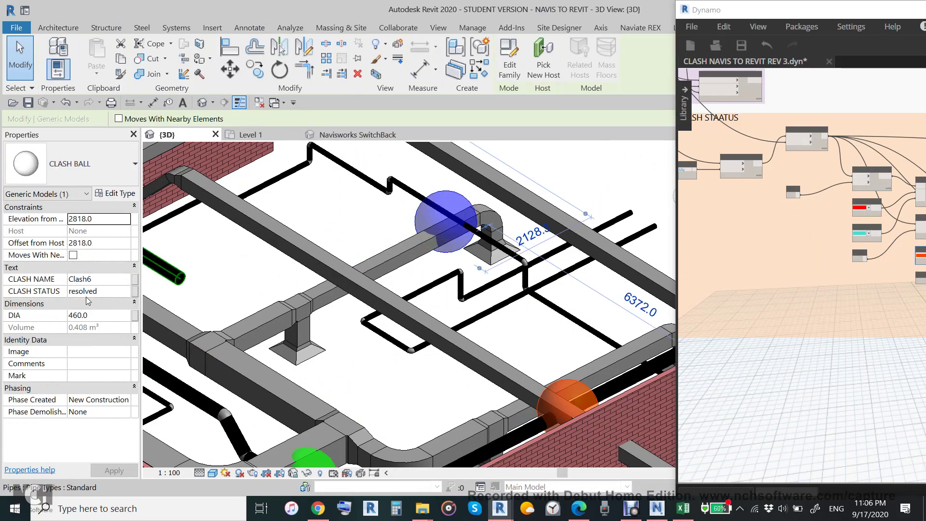
click(360, 227)
scroll(414, 242, down, 2)
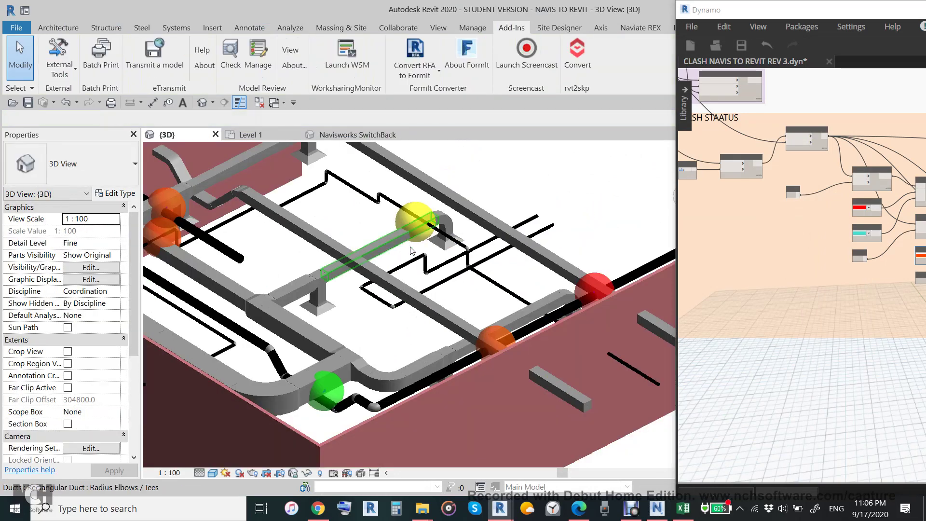
Step: Check the clash names and statuses of the orange and red balls along the front brick wall
click(485, 327)
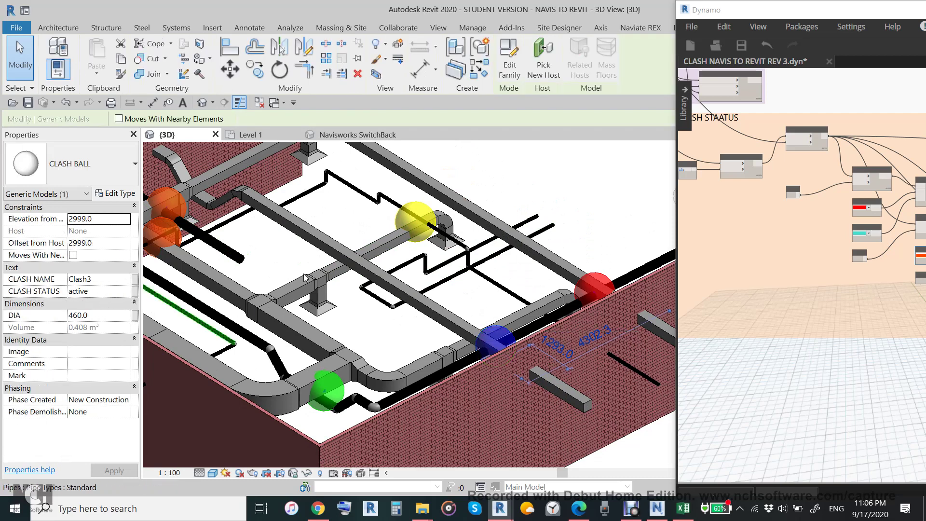
click(597, 278)
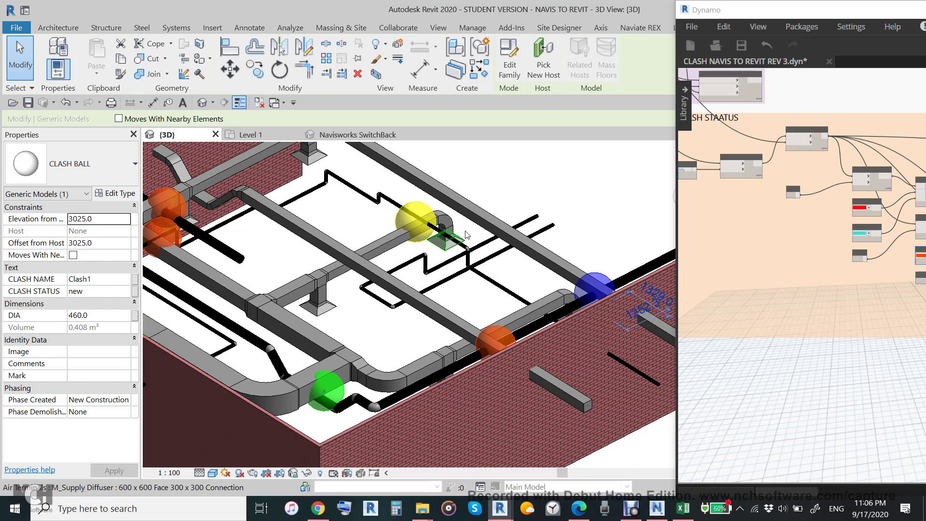
scroll(594, 280, down, 5)
middle_drag(541, 180, 572, 249)
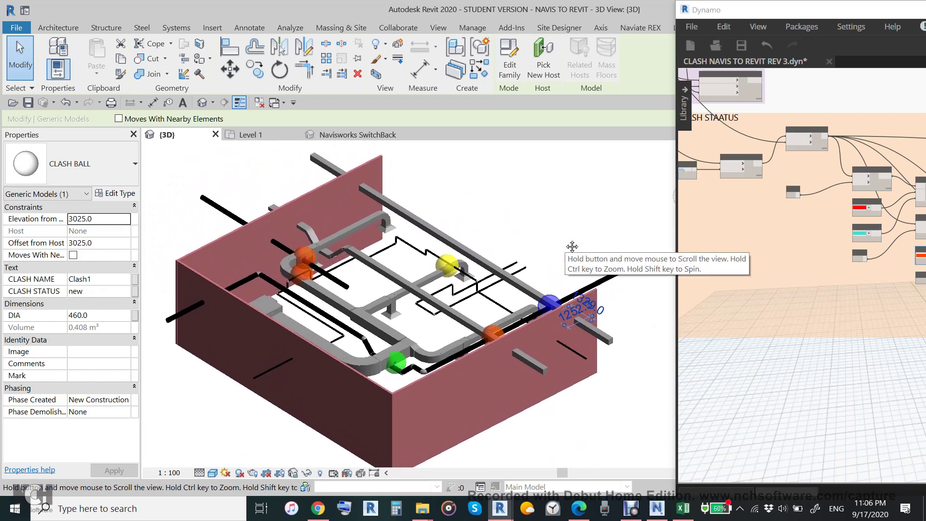
click(570, 241)
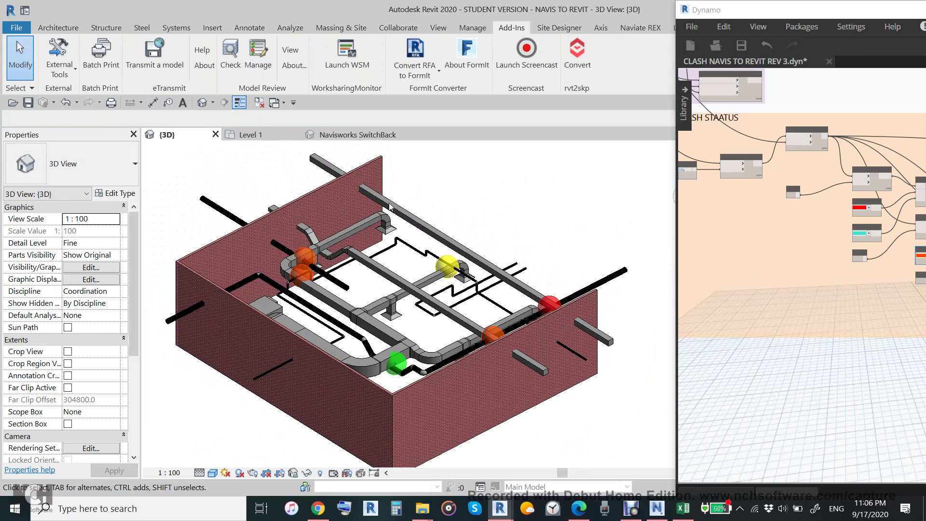
scroll(552, 337, up, 3)
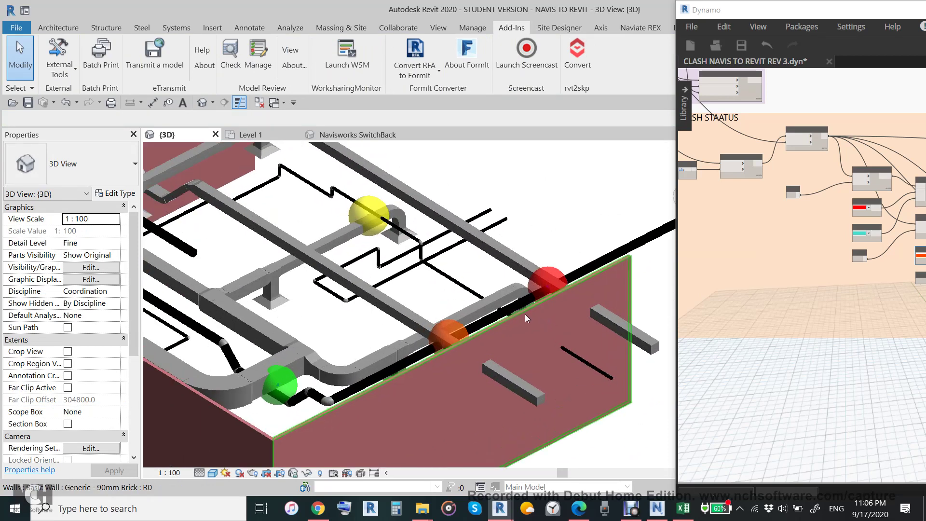
Step: Inspect the orange clash balls at the rear brick wall and compare them with the remaining balls in the 3D view
scroll(526, 318, up, 2)
scroll(395, 331, down, 4)
scroll(401, 314, up, 3)
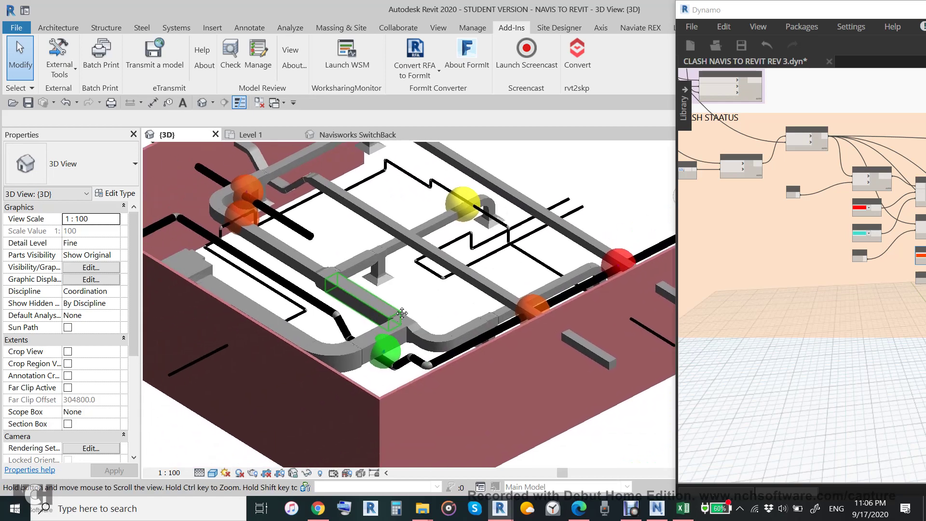
scroll(238, 247, up, 2)
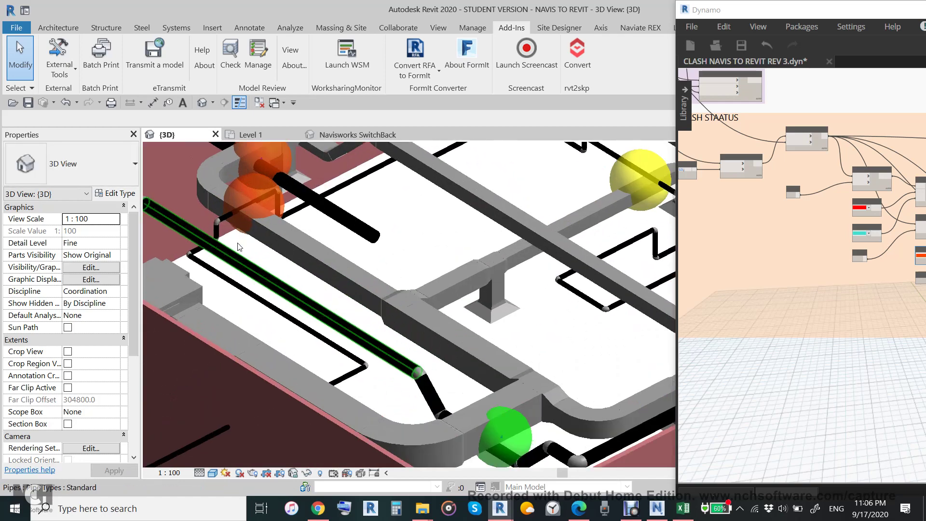
scroll(280, 270, up, 3)
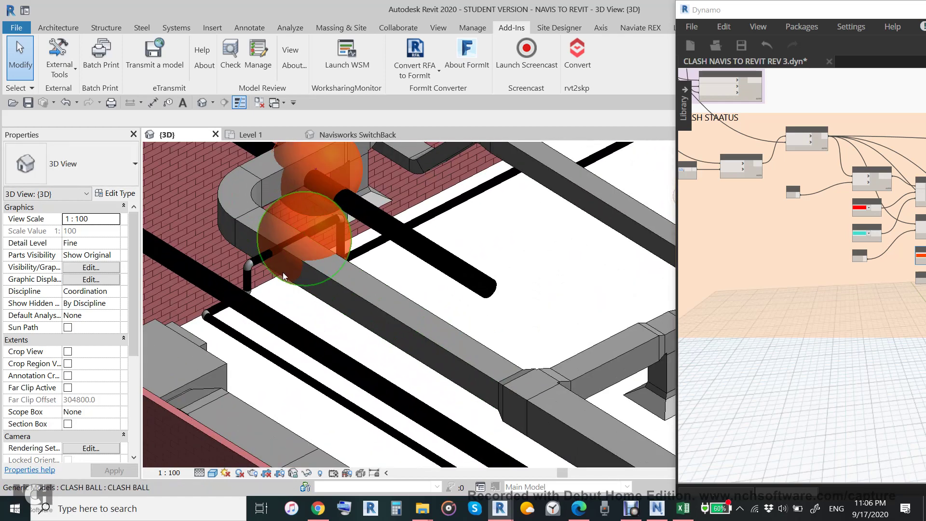
scroll(329, 270, down, 3)
middle_drag(414, 275, 327, 259)
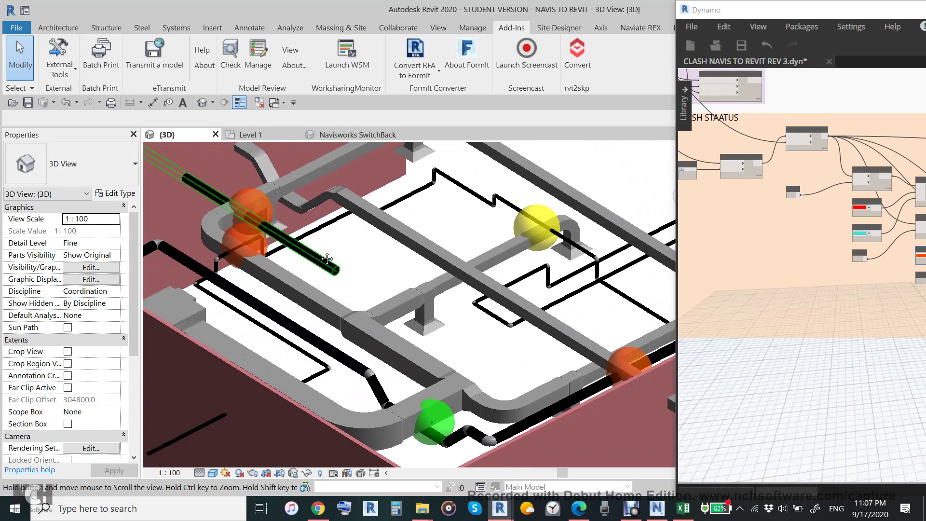
scroll(328, 259, down, 5)
scroll(406, 260, up, 3)
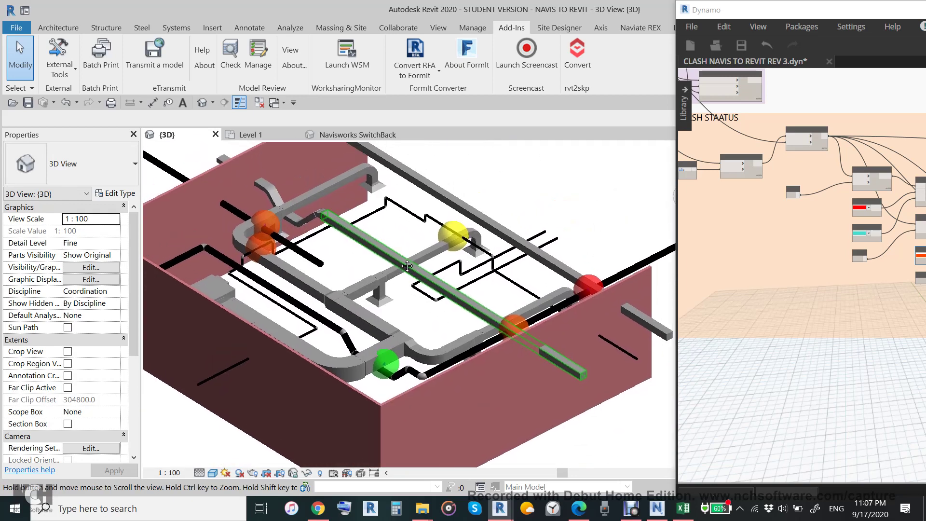
middle_drag(406, 265, 409, 254)
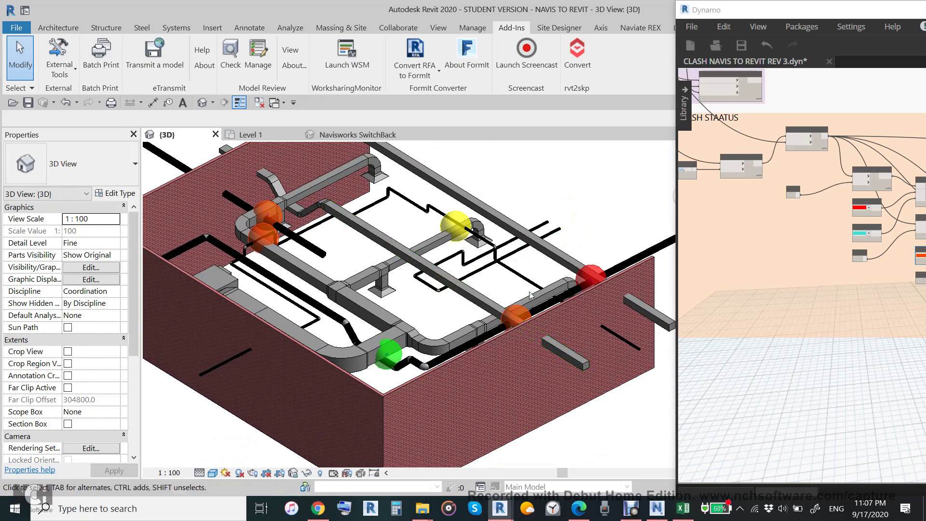
Step: Switch to Navisworks, run SwitchBack on Clash6's rectangular duct, and inspect Revit's Navisworks SwitchBack view with the Level 2 floor selected
click(657, 509)
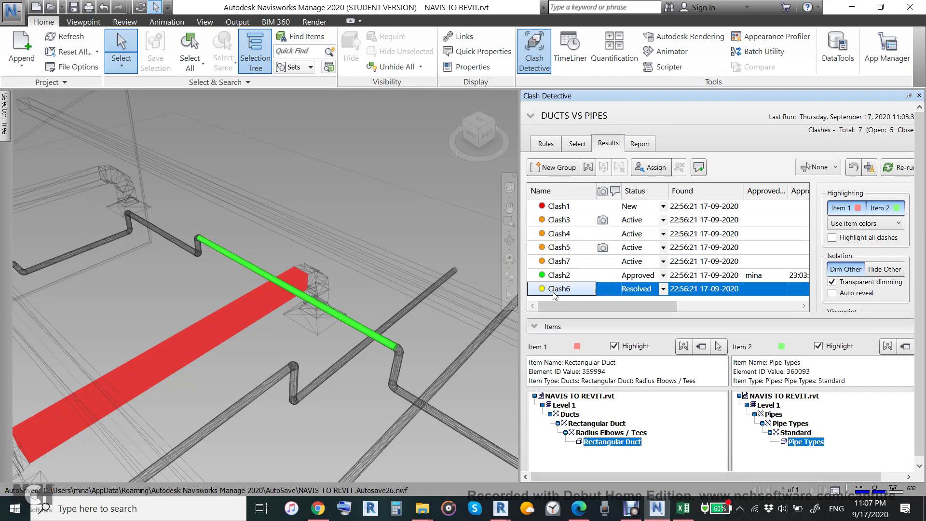
click(702, 348)
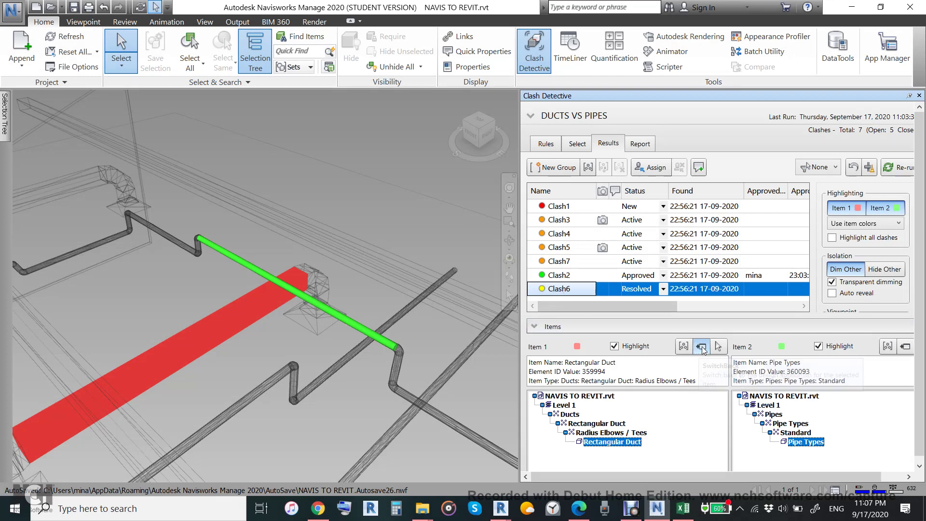
mouse_move(497, 513)
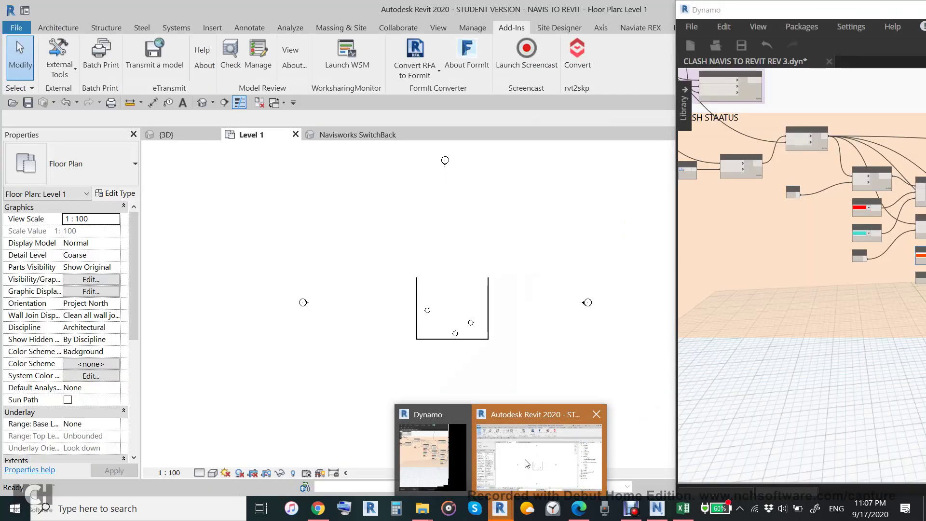
click(535, 449)
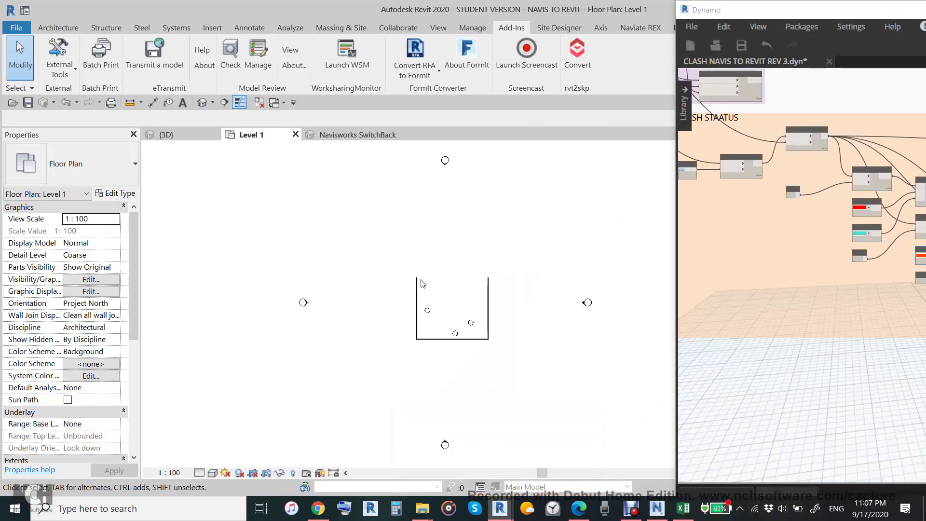
click(360, 131)
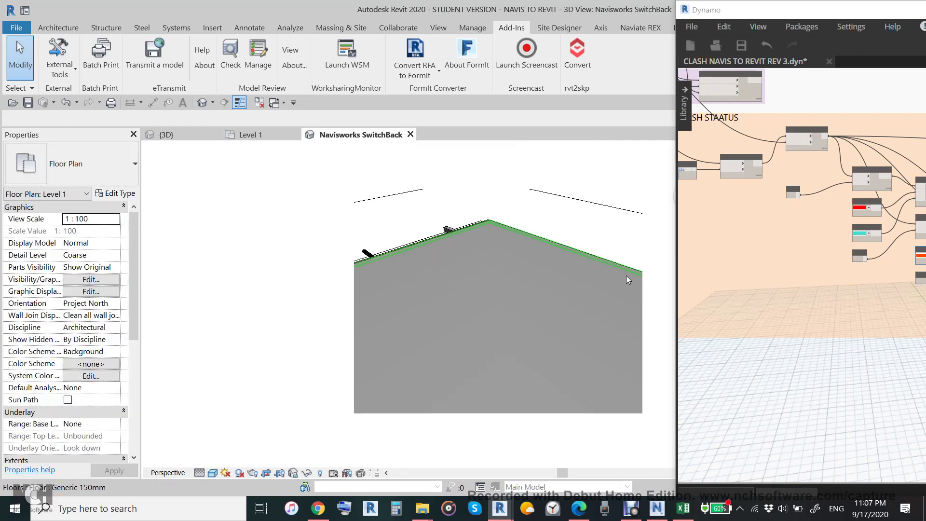
click(519, 357)
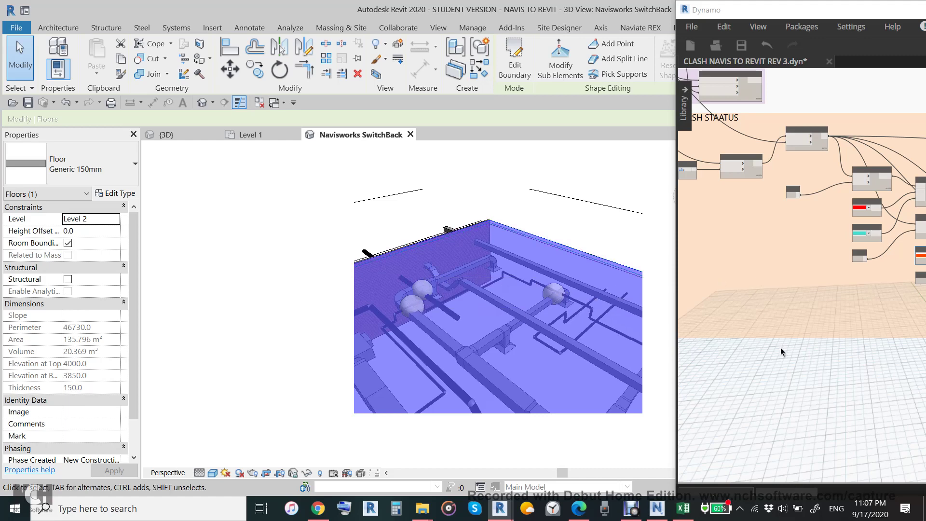
Step: Return to the {3D} view and check the clash name and status of the red ball, leaving nothing selected
click(181, 146)
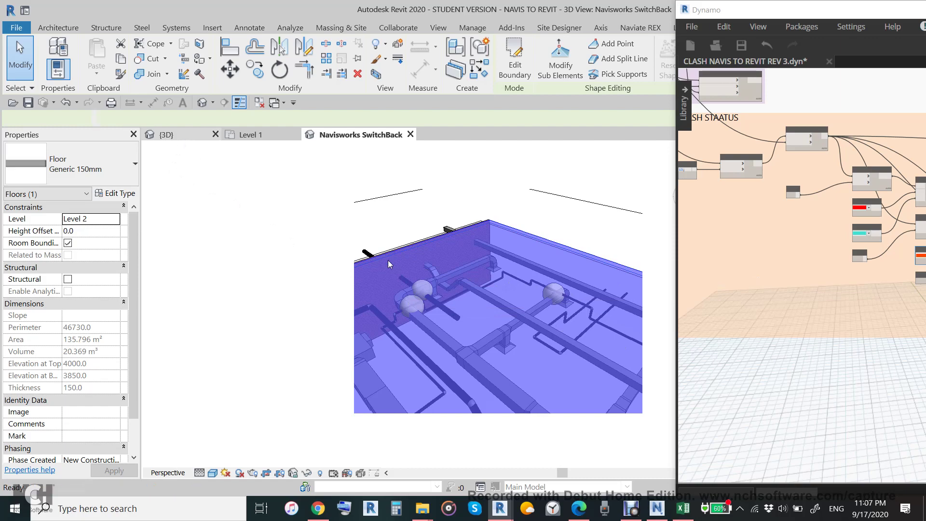
click(188, 135)
scroll(395, 289, down, 1)
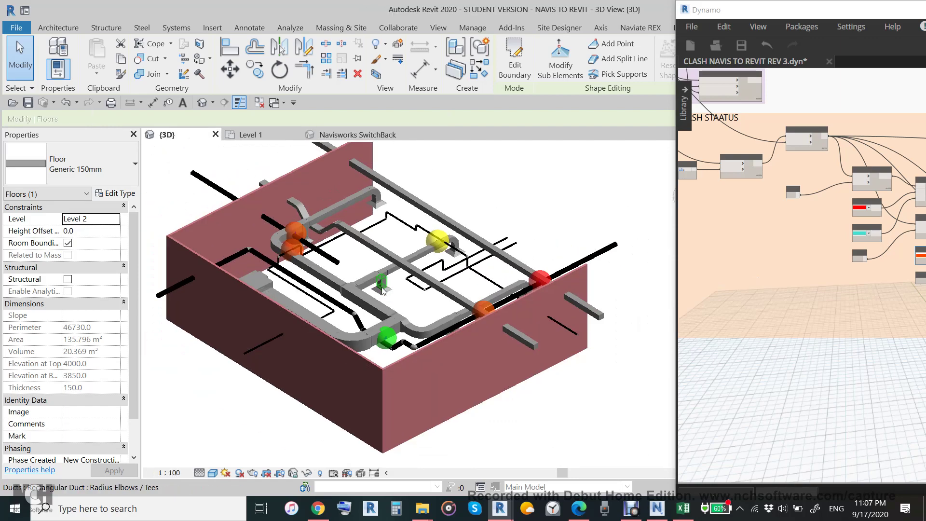
scroll(407, 298, up, 1)
middle_drag(408, 298, 417, 312)
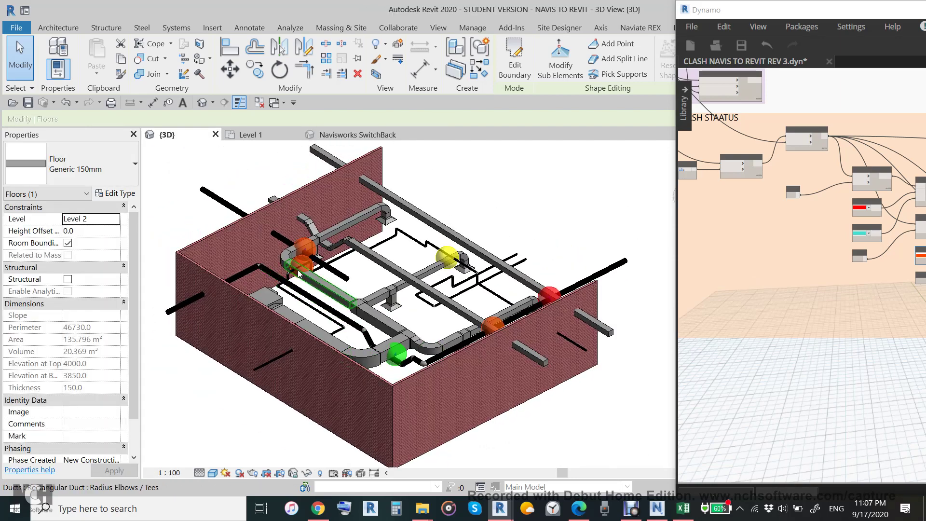
click(552, 290)
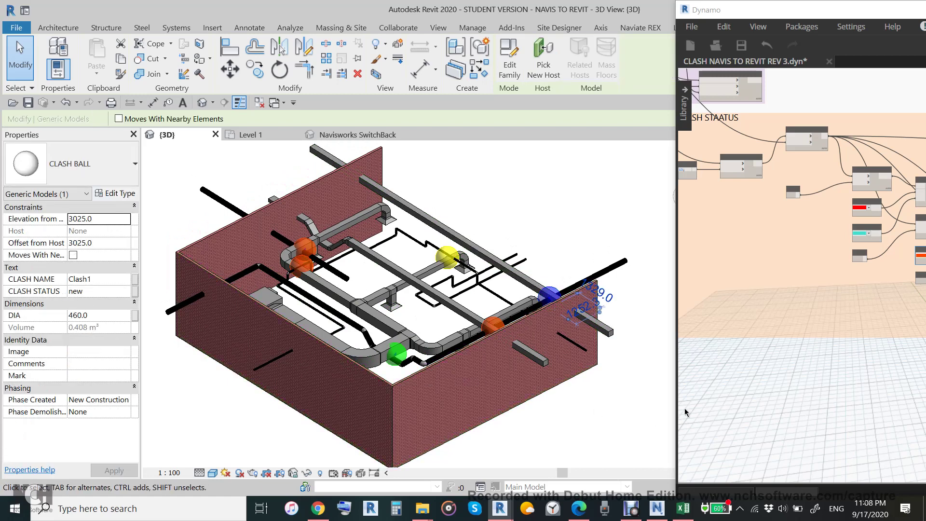
click(607, 223)
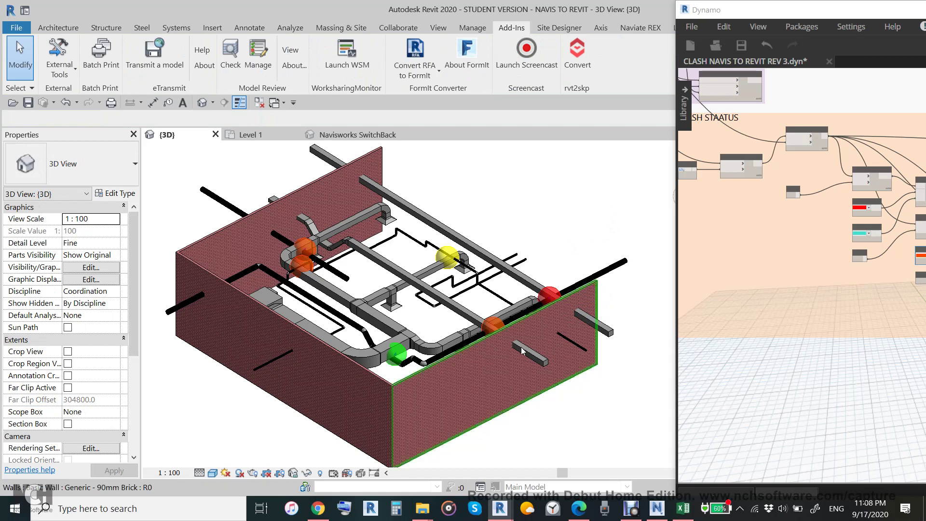
Step: Switch to Chrome to show the YouTube channel page with its uploaded videos
click(318, 511)
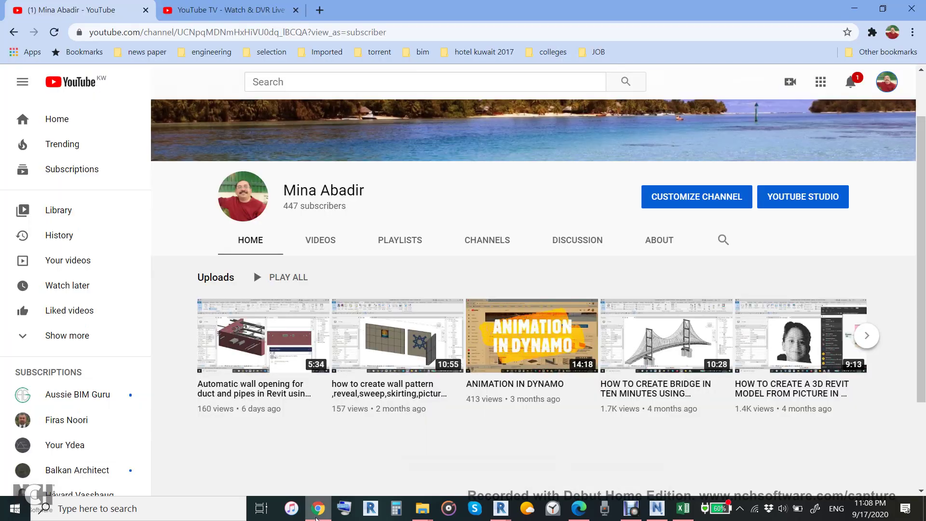